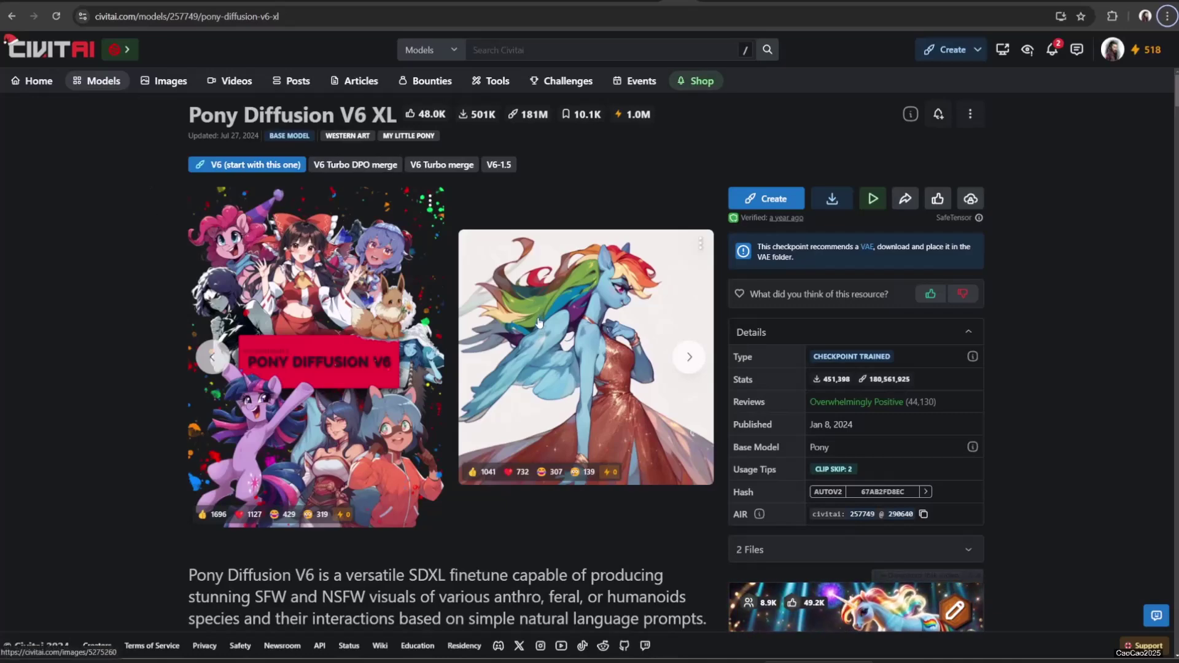
# Step: Browse the Pony Diffusion V6 XL sample images on the Civitai model page
pyautogui.scroll(-3, 539, 320)
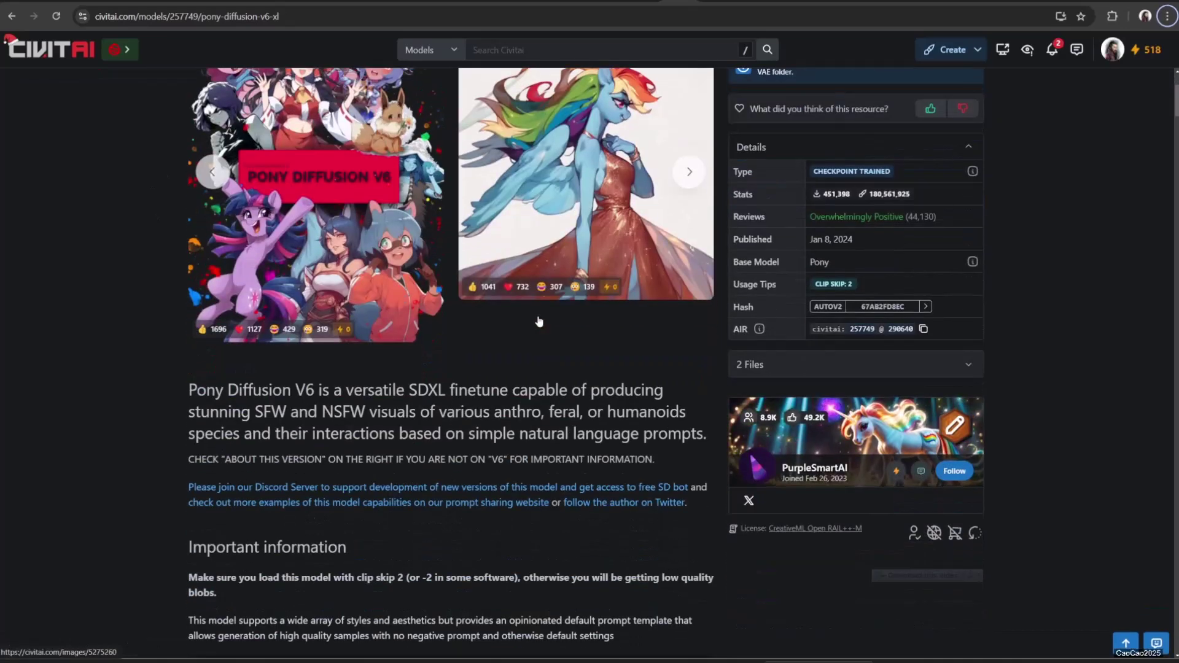
pyautogui.scroll(3, 539, 320)
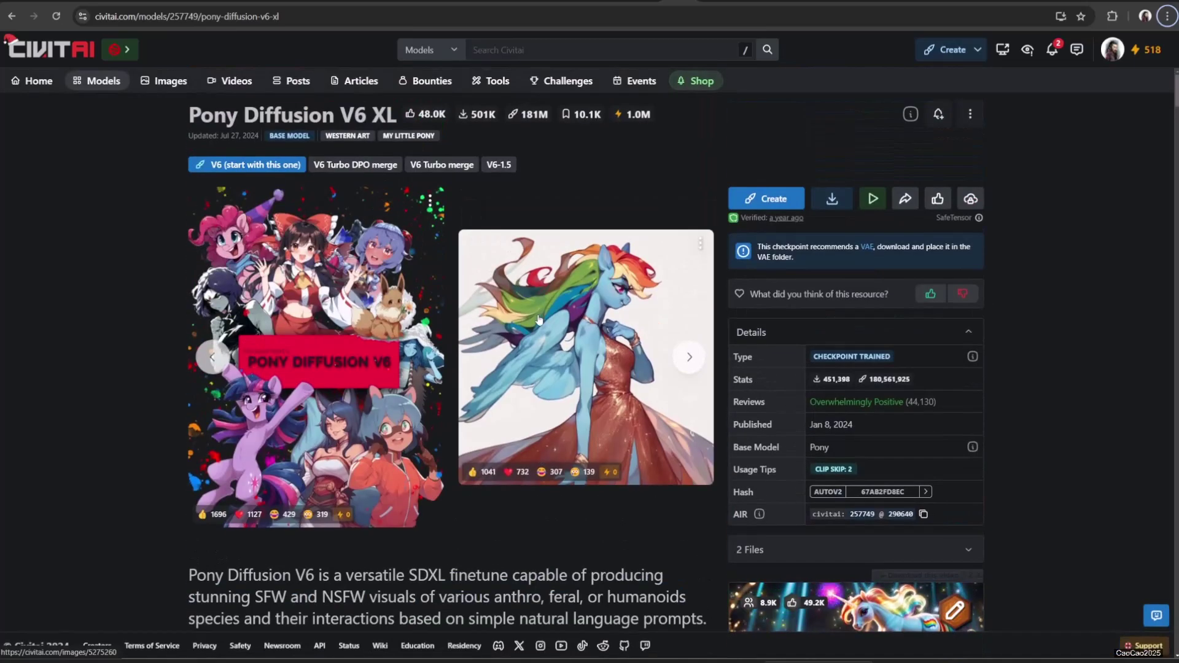
pyautogui.scroll(-2, 539, 320)
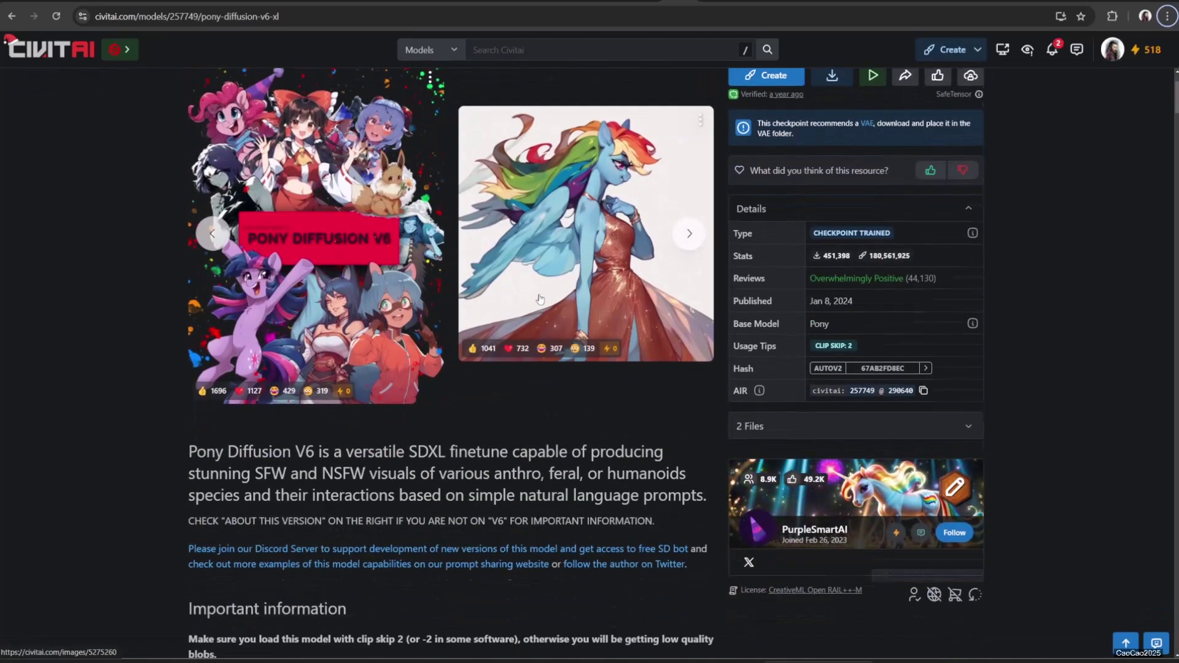
pyautogui.scroll(2, 540, 299)
pyautogui.click(696, 357)
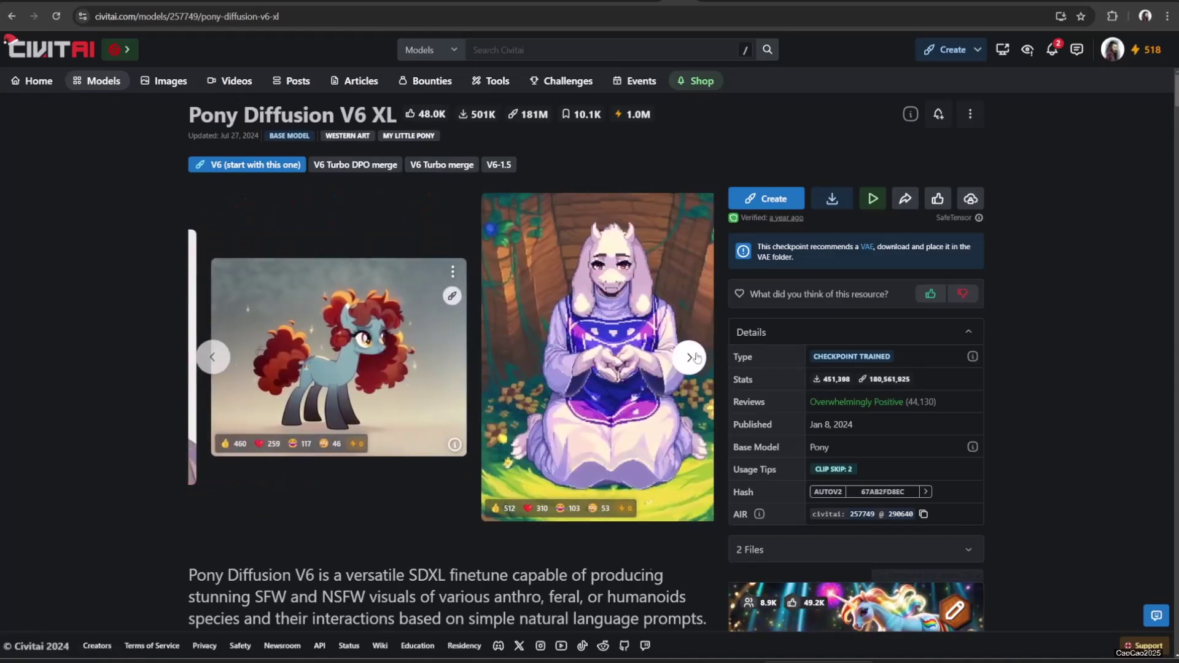
pyautogui.click(695, 357)
pyautogui.click(696, 357)
pyautogui.click(696, 357)
pyautogui.click(696, 357)
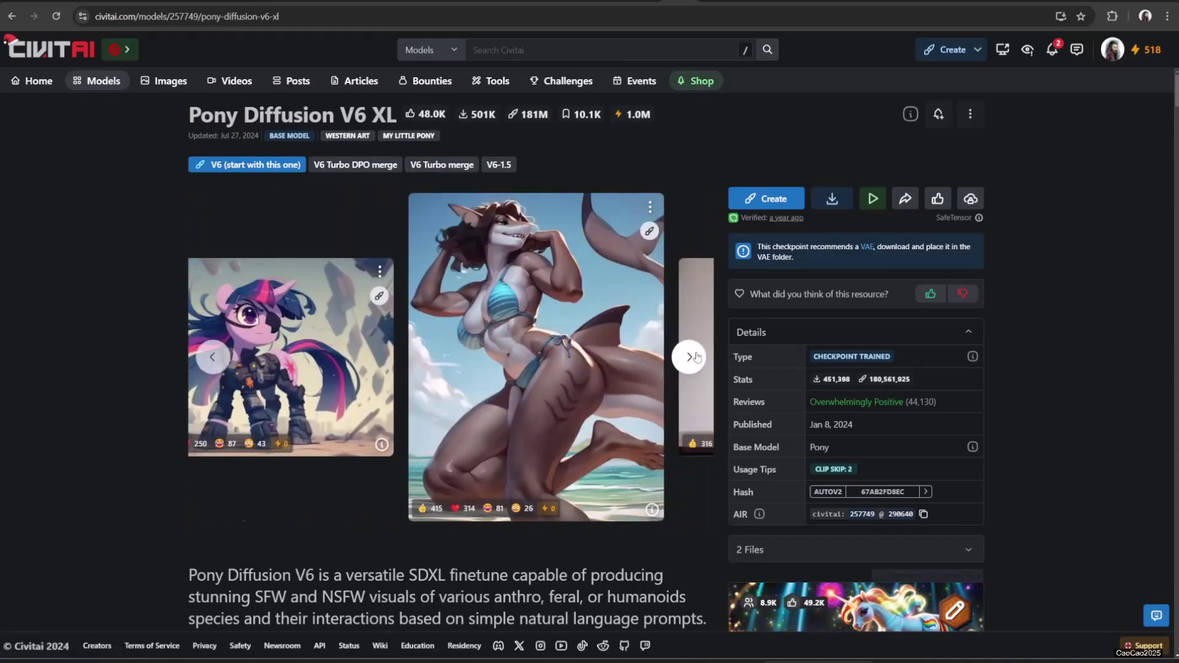
pyautogui.click(695, 357)
pyautogui.click(696, 358)
pyautogui.click(695, 357)
pyautogui.click(695, 357)
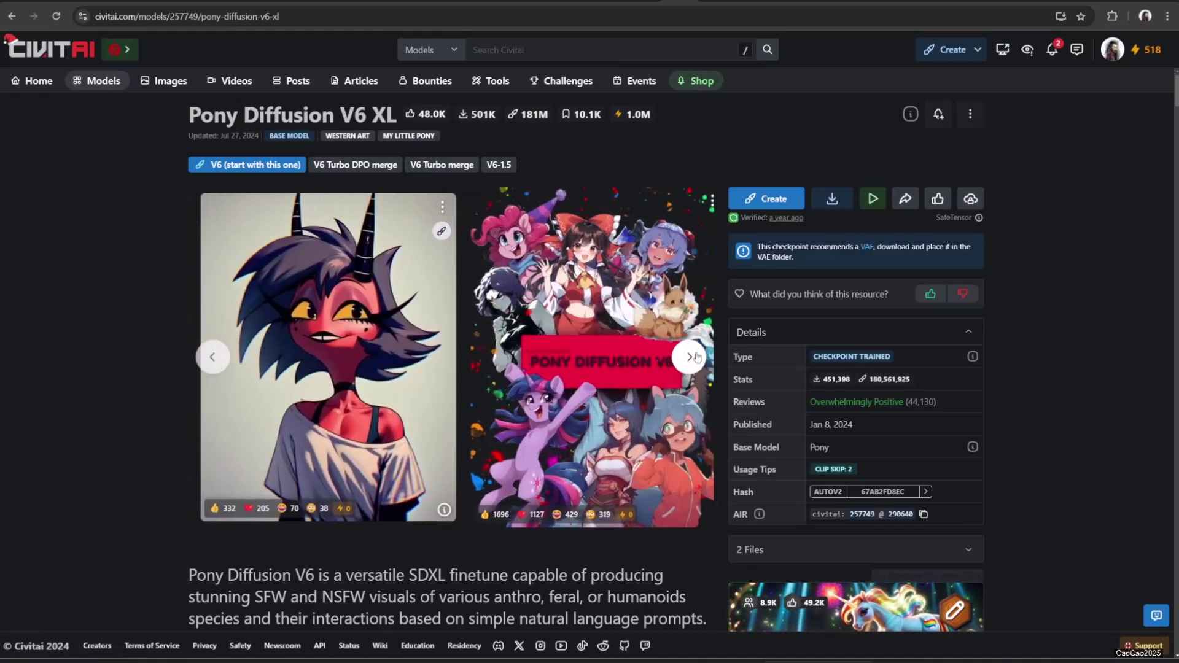
pyautogui.click(696, 357)
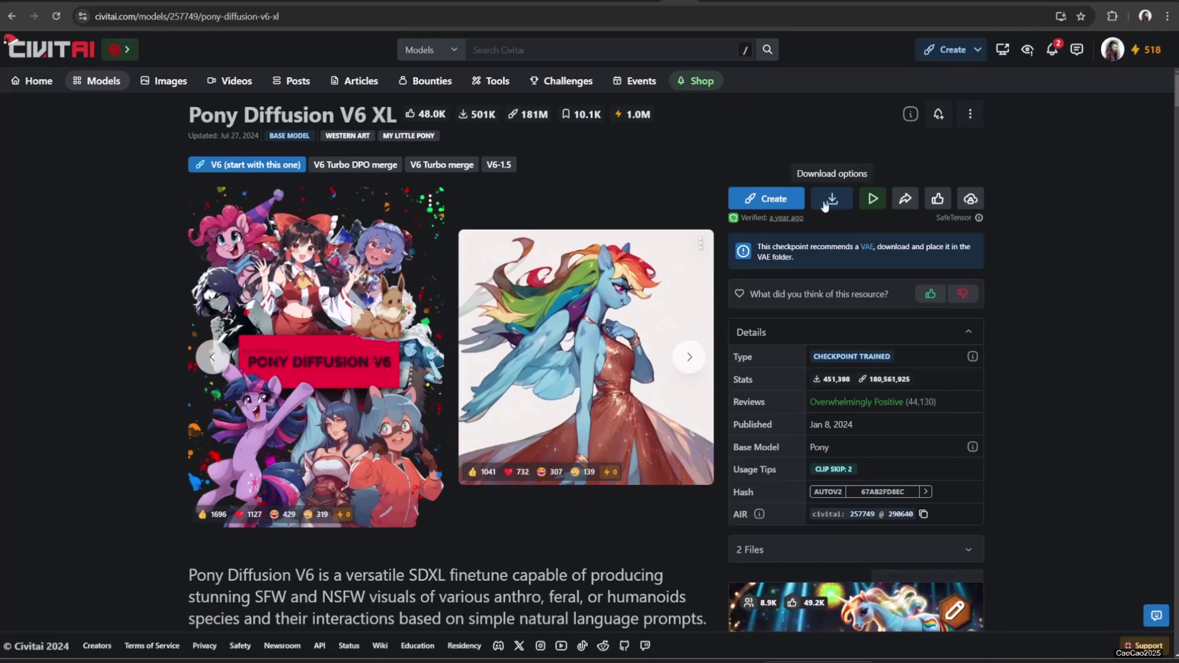
# Step: Download the Pruned Model fp16 file and save it into webui\models\Stable-diffusion
pyautogui.click(825, 202)
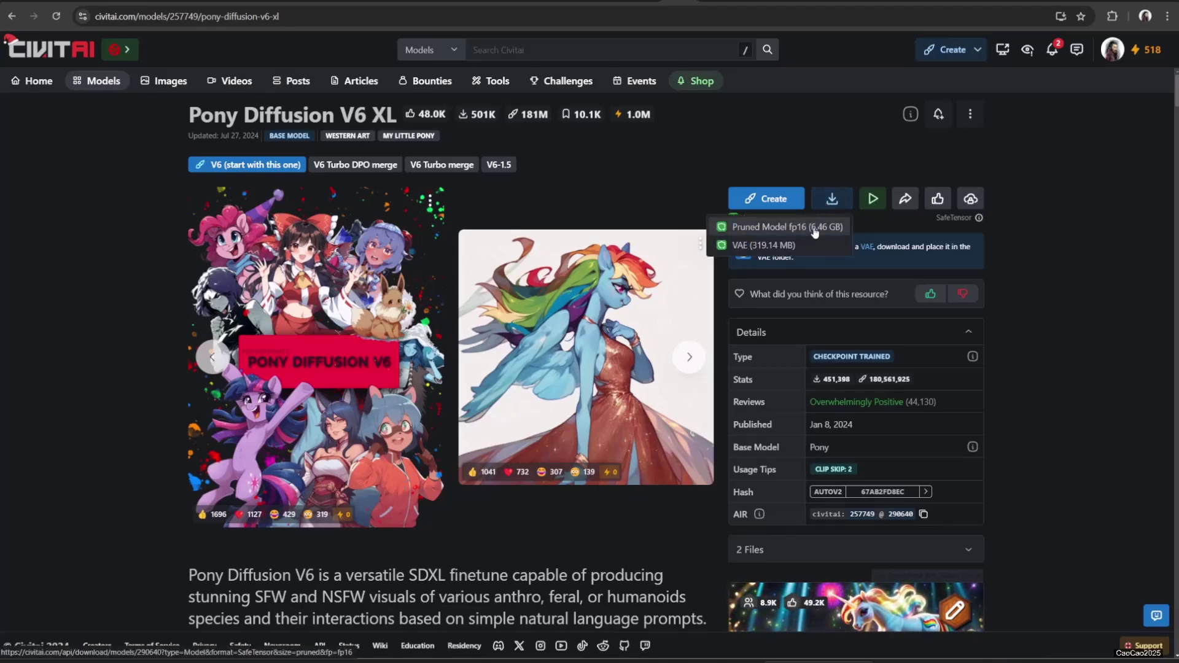
pyautogui.click(815, 229)
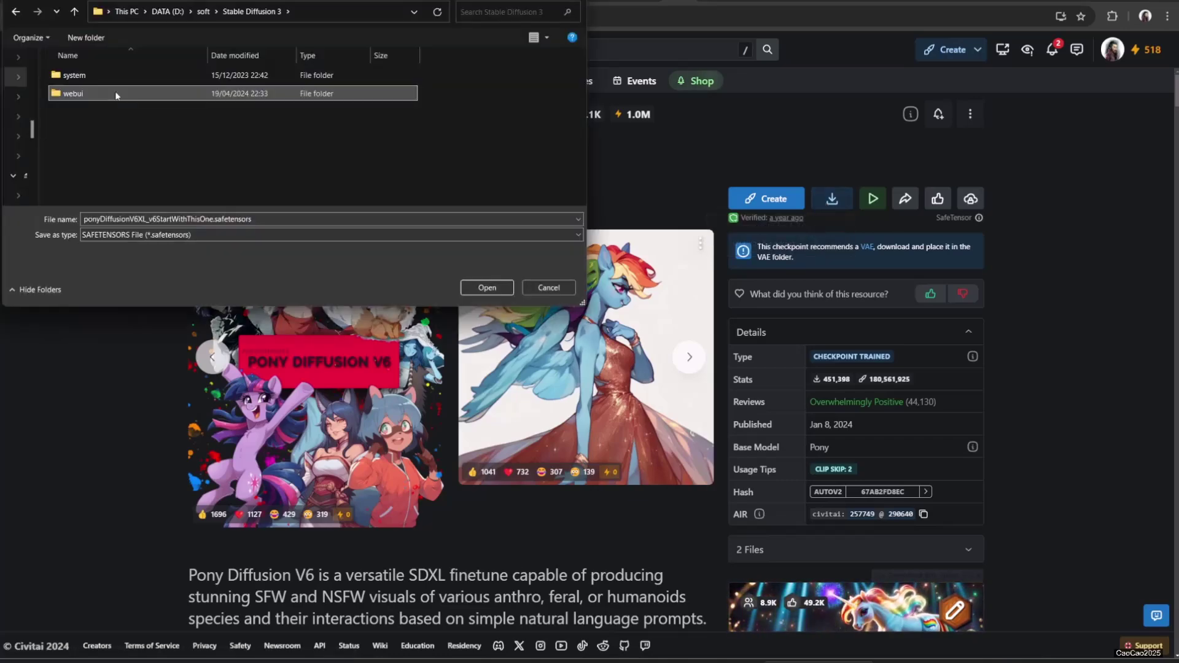
pyautogui.doubleClick(116, 93)
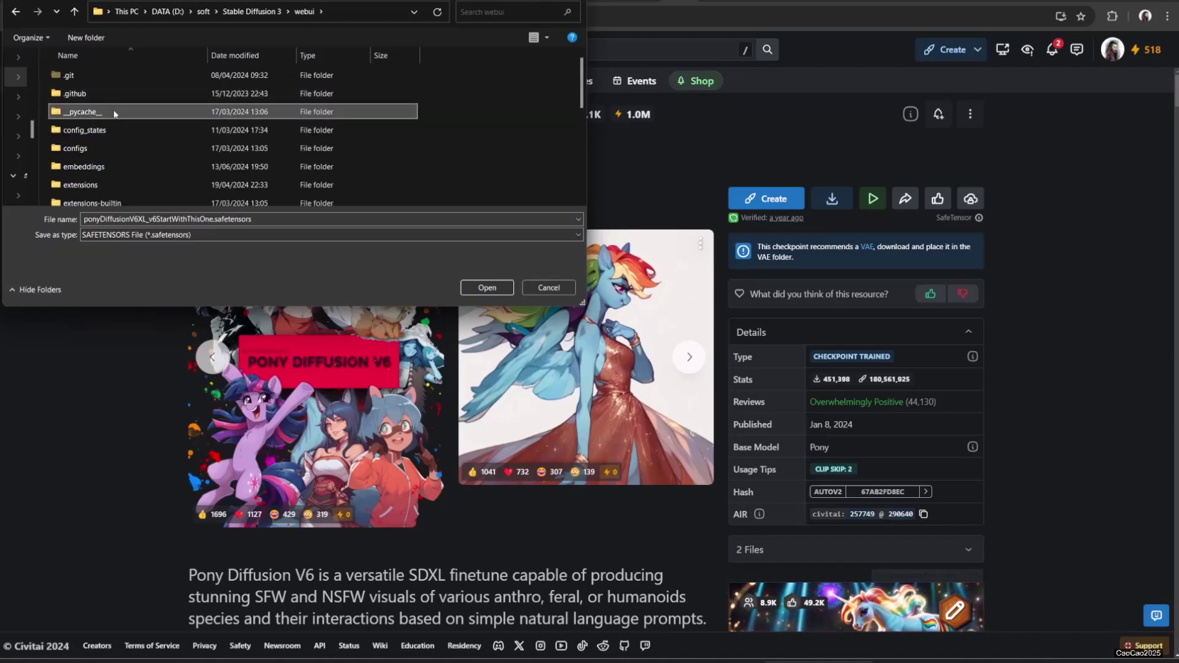
pyautogui.scroll(-3, 105, 117)
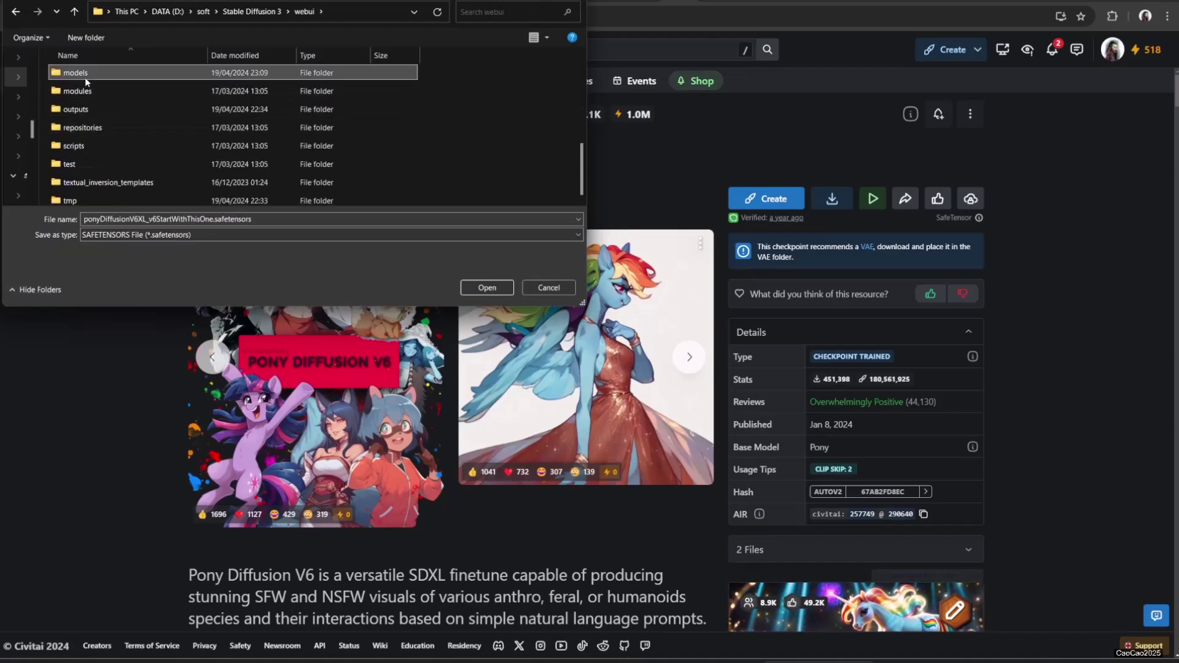
pyautogui.doubleClick(85, 77)
pyautogui.scroll(-5, 85, 75)
pyautogui.click(104, 110)
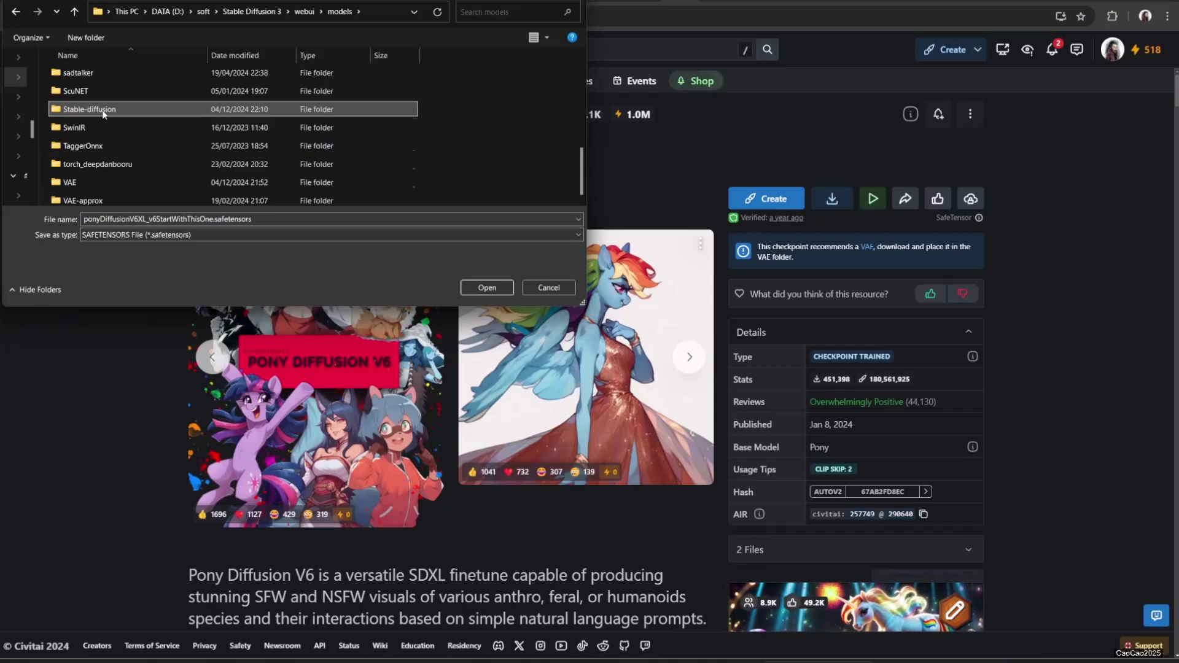
pyautogui.doubleClick(105, 110)
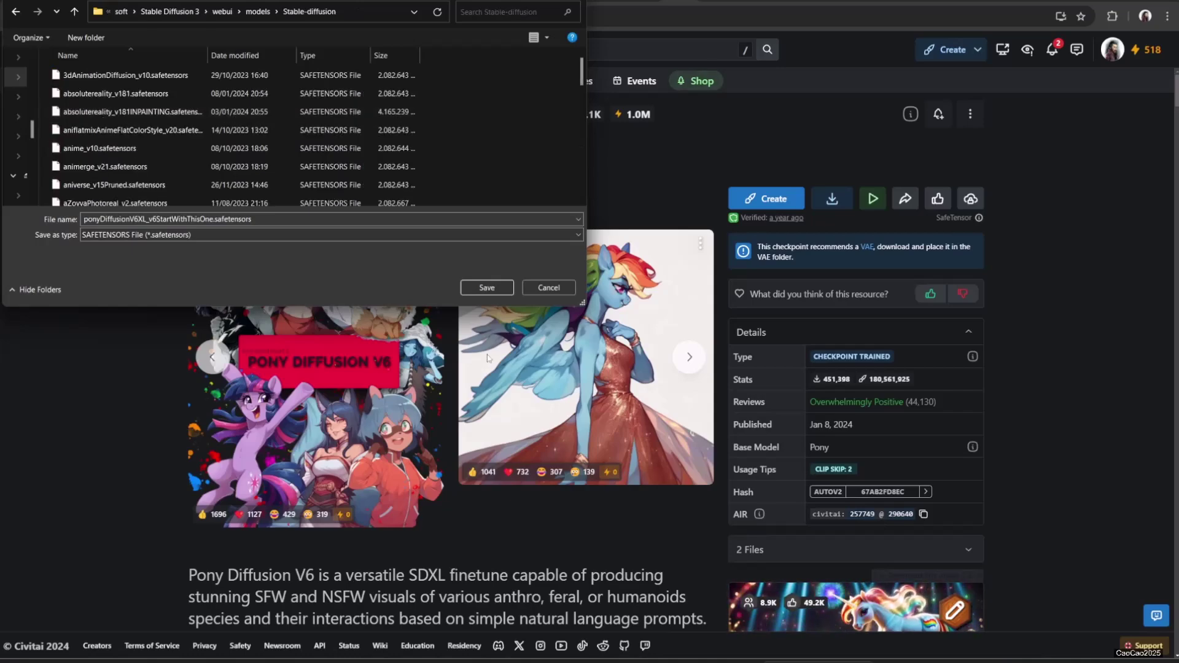
pyautogui.click(487, 288)
# Step: Confirm replacing the existing checkpoint, then start the VAE download
pyautogui.click(671, 323)
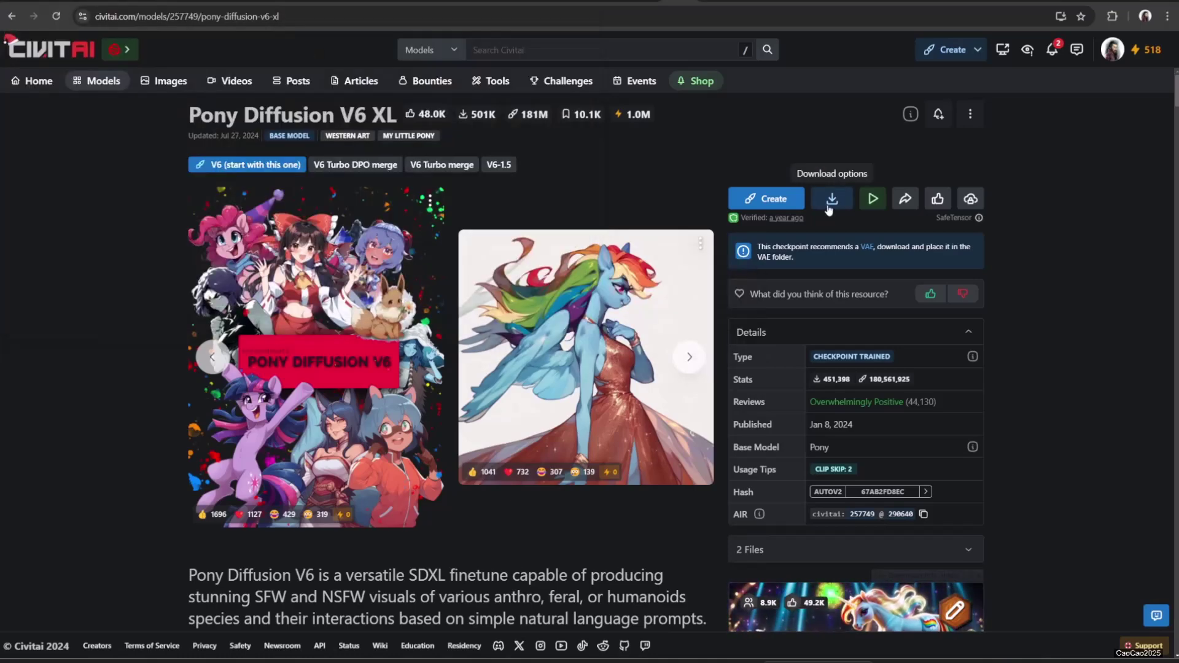
pyautogui.click(829, 207)
pyautogui.click(763, 244)
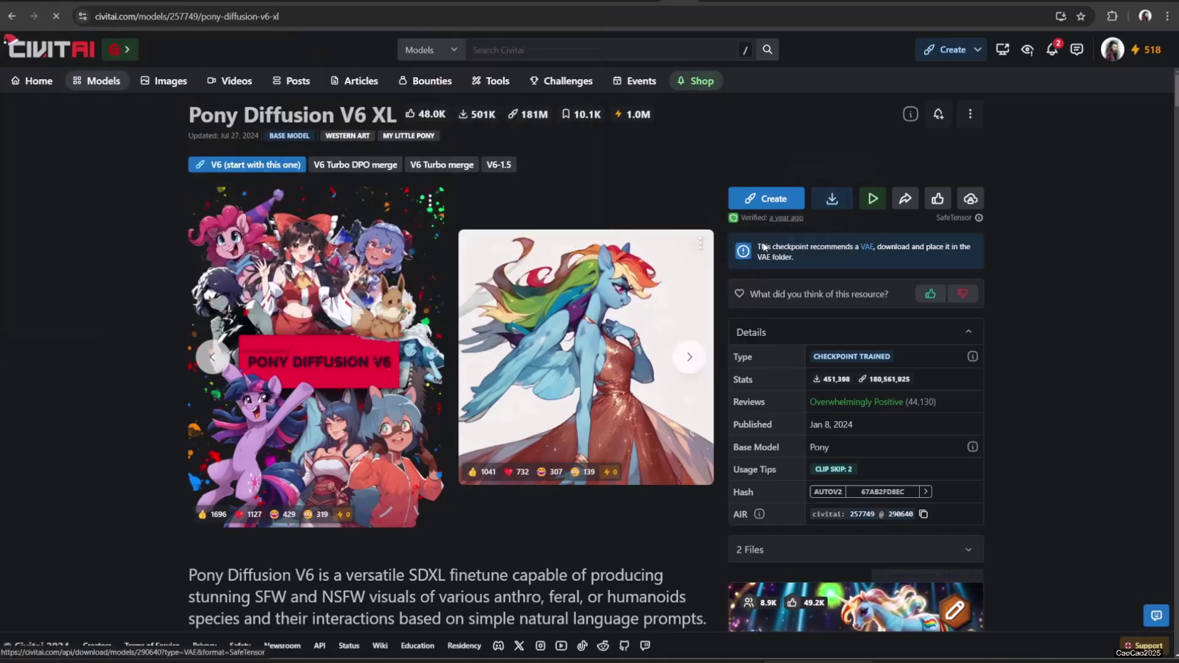
# Step: Save the VAE file into the webui\models\VAE folder
pyautogui.doubleClick(74, 97)
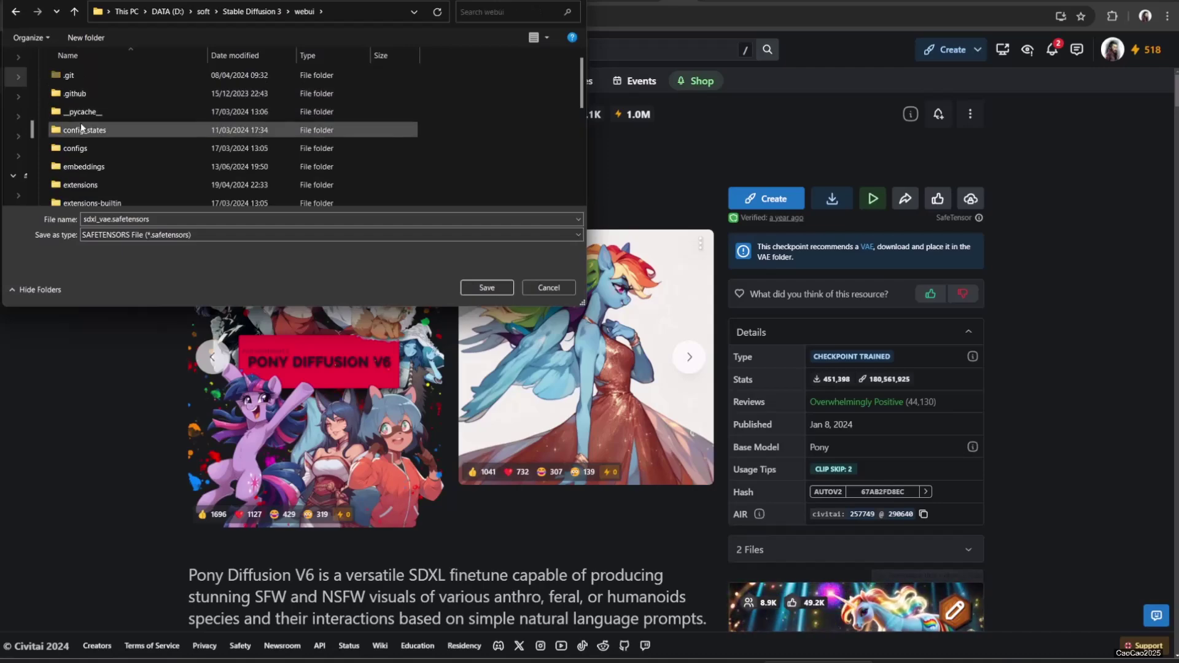
pyautogui.scroll(-3, 80, 123)
pyautogui.click(82, 125)
pyautogui.scroll(-1, 83, 127)
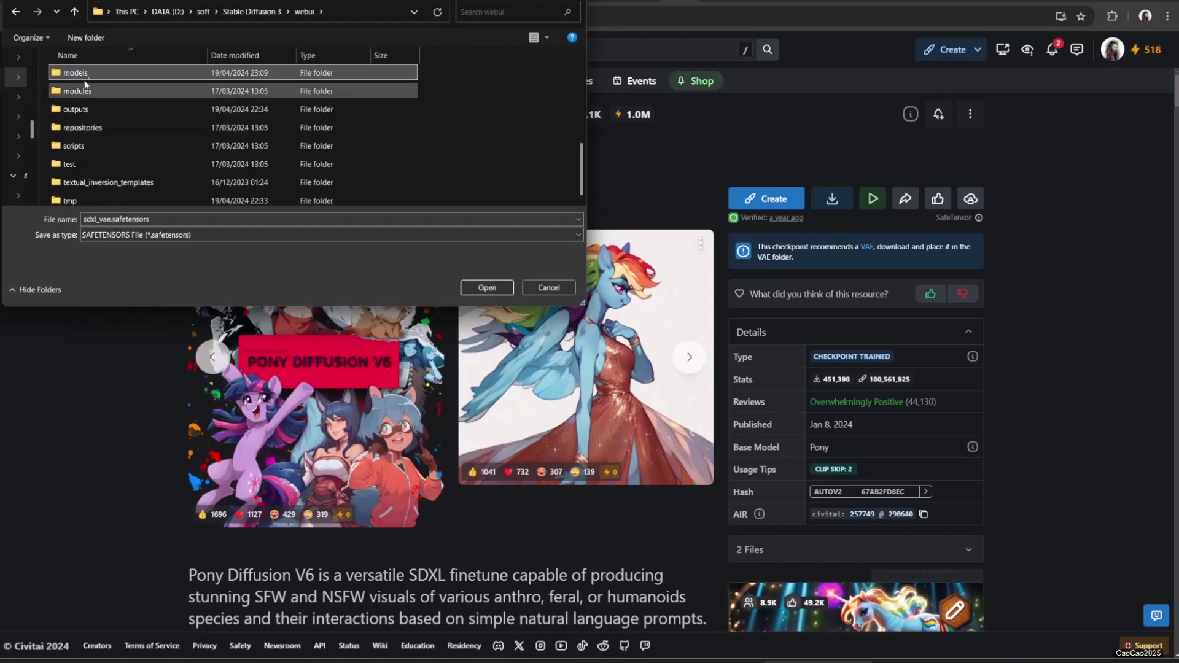
pyautogui.doubleClick(85, 79)
pyautogui.scroll(-5, 86, 99)
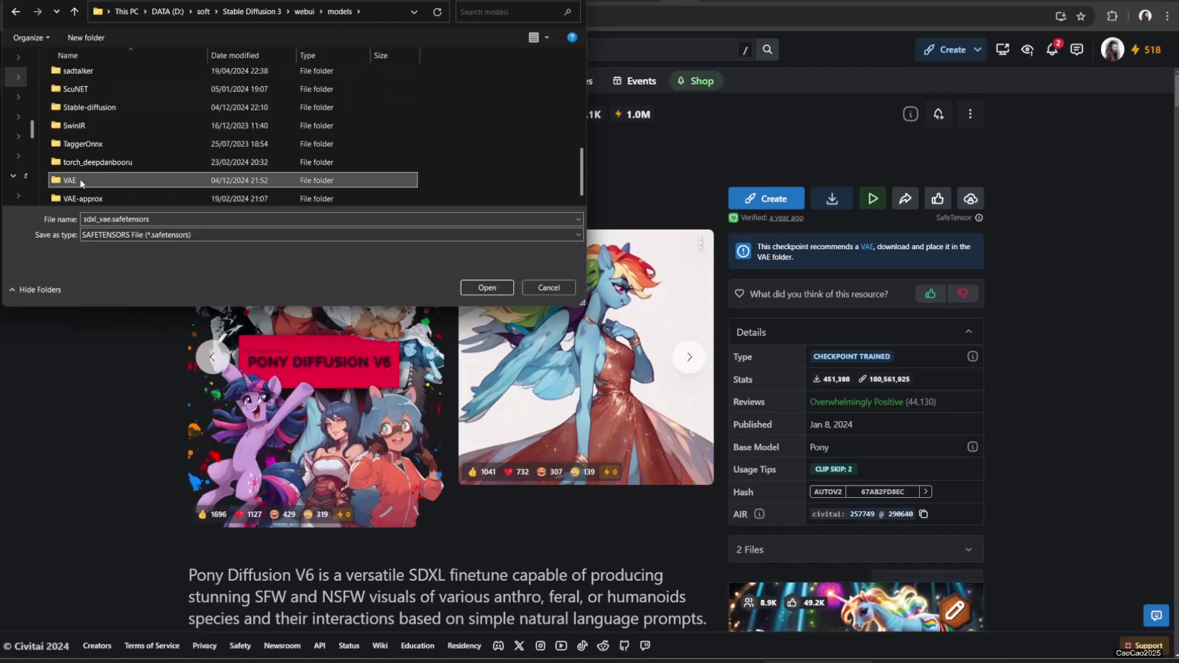
pyautogui.doubleClick(79, 182)
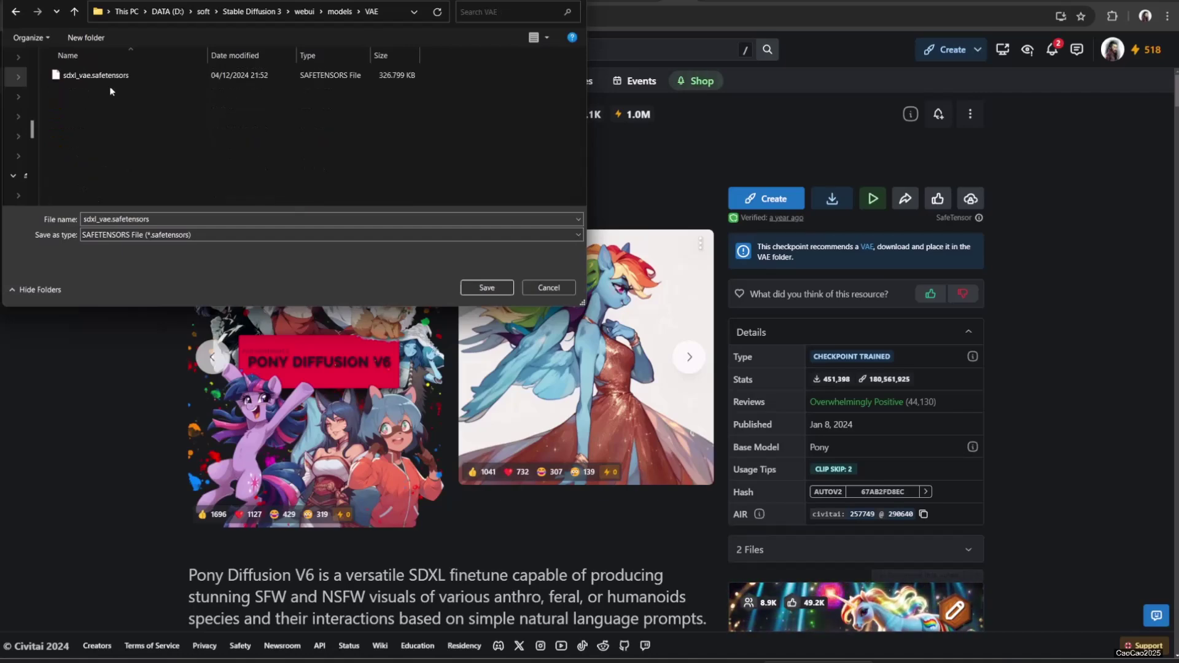
pyautogui.click(486, 287)
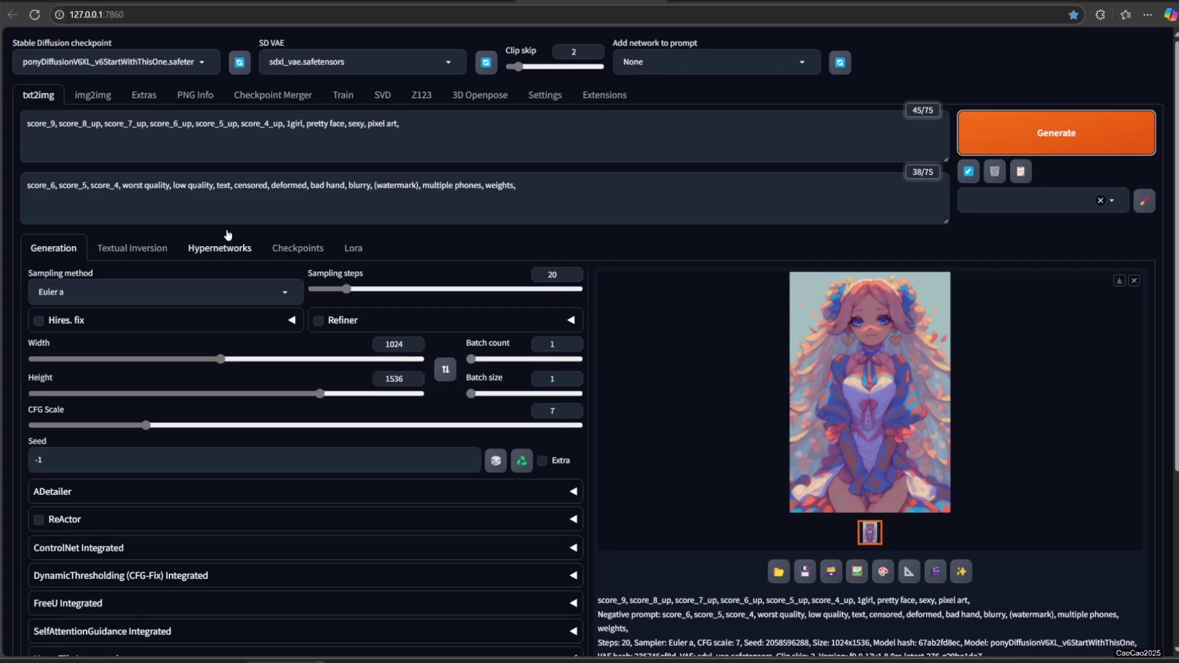
# Step: Keep Euler a as the sampler and generate two images, viewing each full size
pyautogui.click(130, 298)
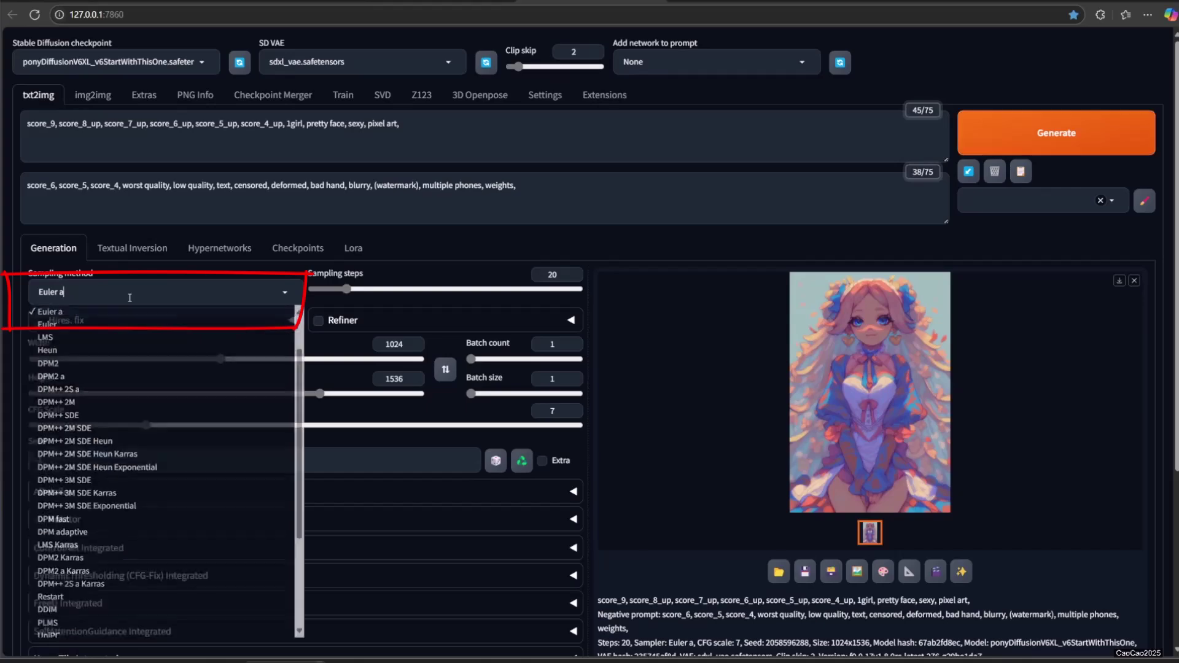
pyautogui.click(98, 314)
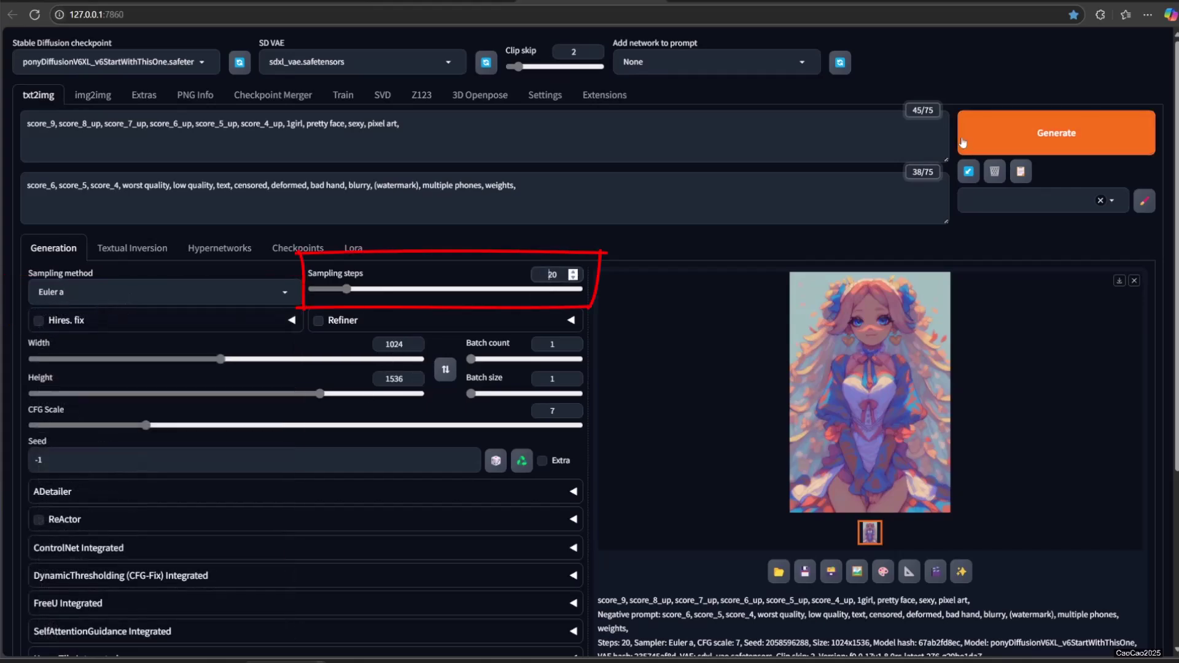
pyautogui.click(1014, 146)
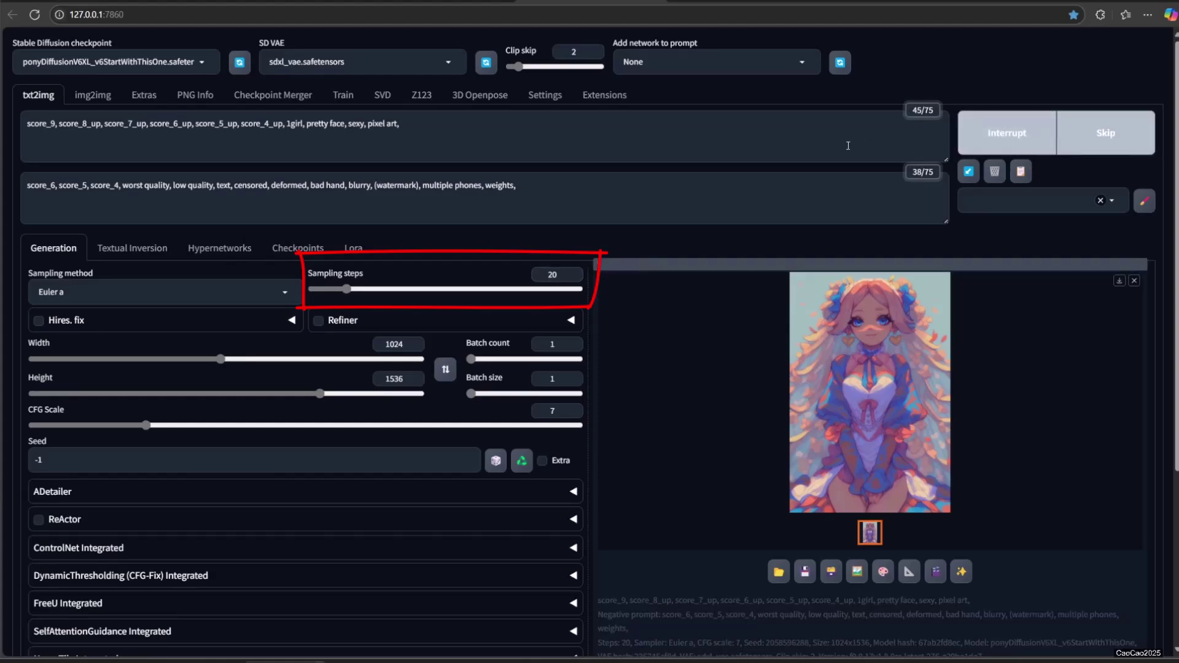
pyautogui.click(874, 371)
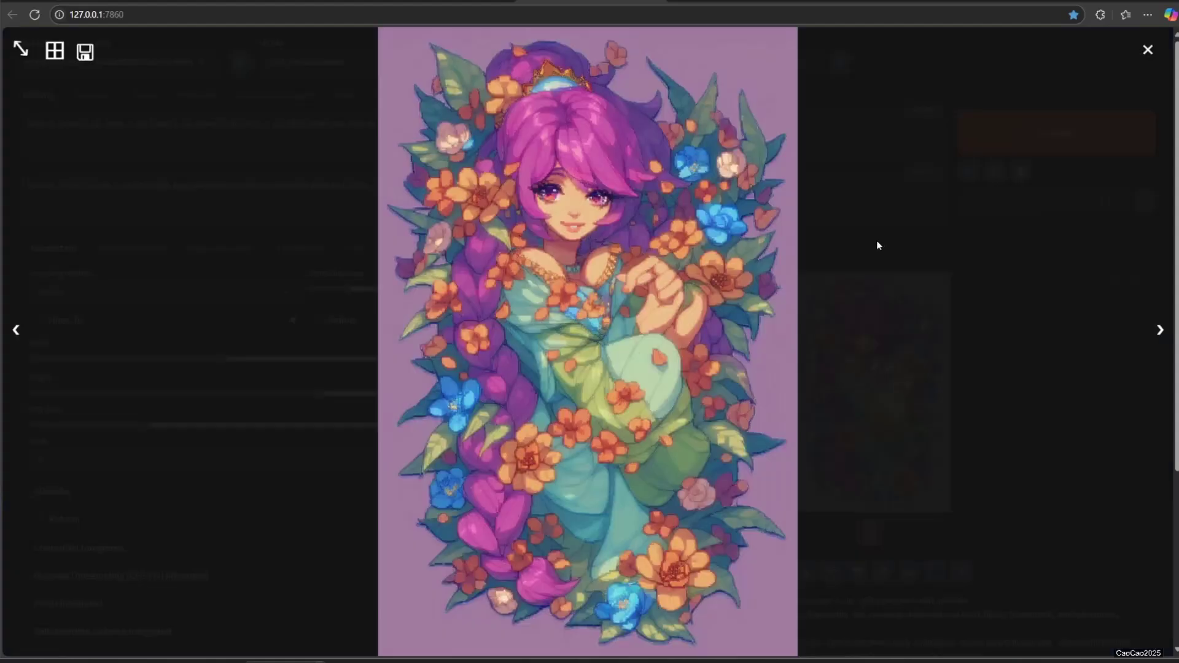
pyautogui.click(886, 238)
pyautogui.click(977, 147)
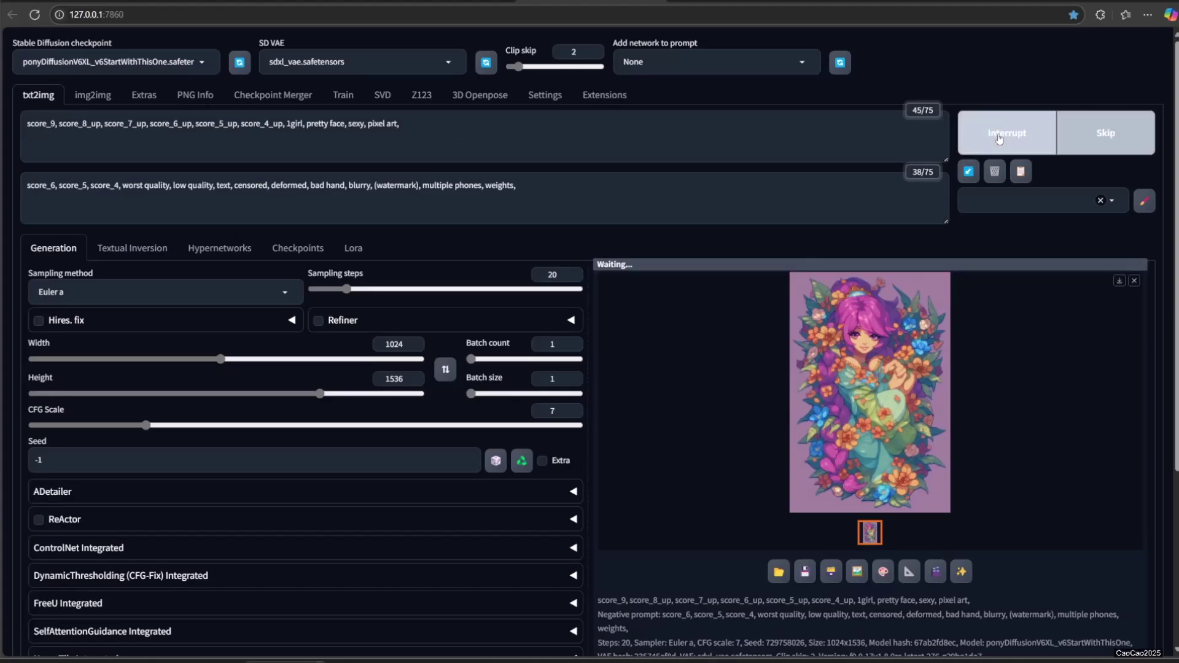
pyautogui.click(814, 369)
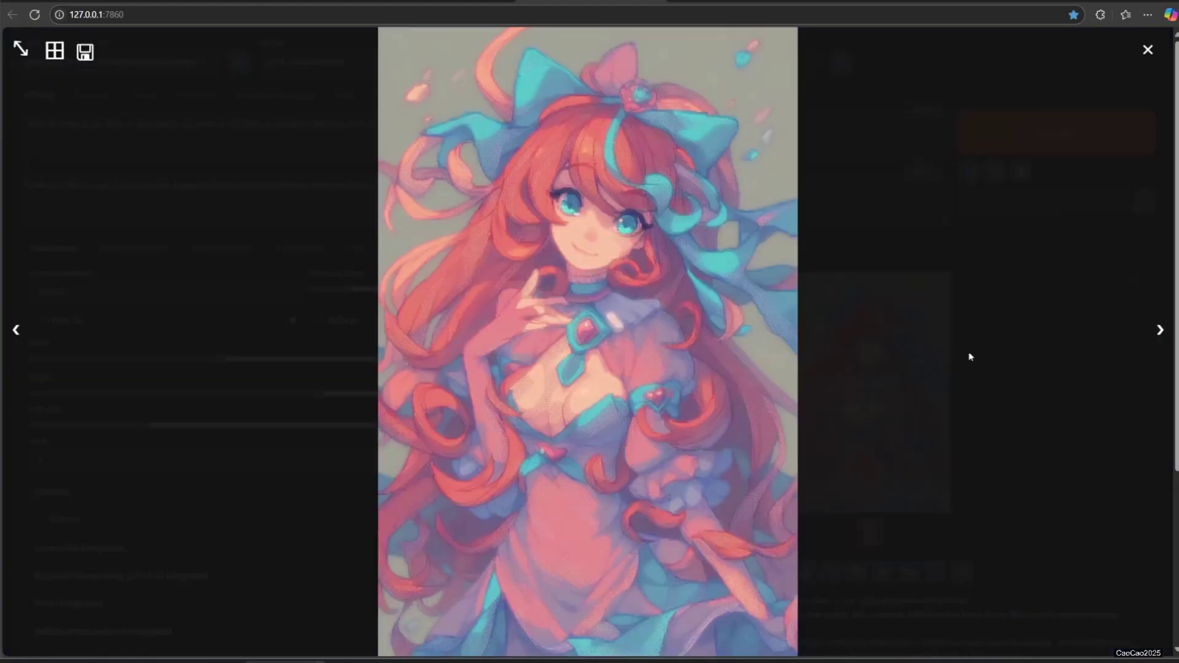
pyautogui.click(992, 390)
# Step: Replace 'pixel art' in the prompt with 'background is Park, Blue Sky' and generate
pyautogui.click(484, 135)
pyautogui.press('BackSpace')
pyautogui.press('BackSpace')
pyautogui.press('BackSpace')
pyautogui.press('BackSpace')
pyautogui.press('BackSpace')
pyautogui.press('BackSpace')
pyautogui.press('BackSpace')
pyautogui.press('BackSpace')
pyautogui.press('BackSpace')
pyautogui.press('BackSpace')
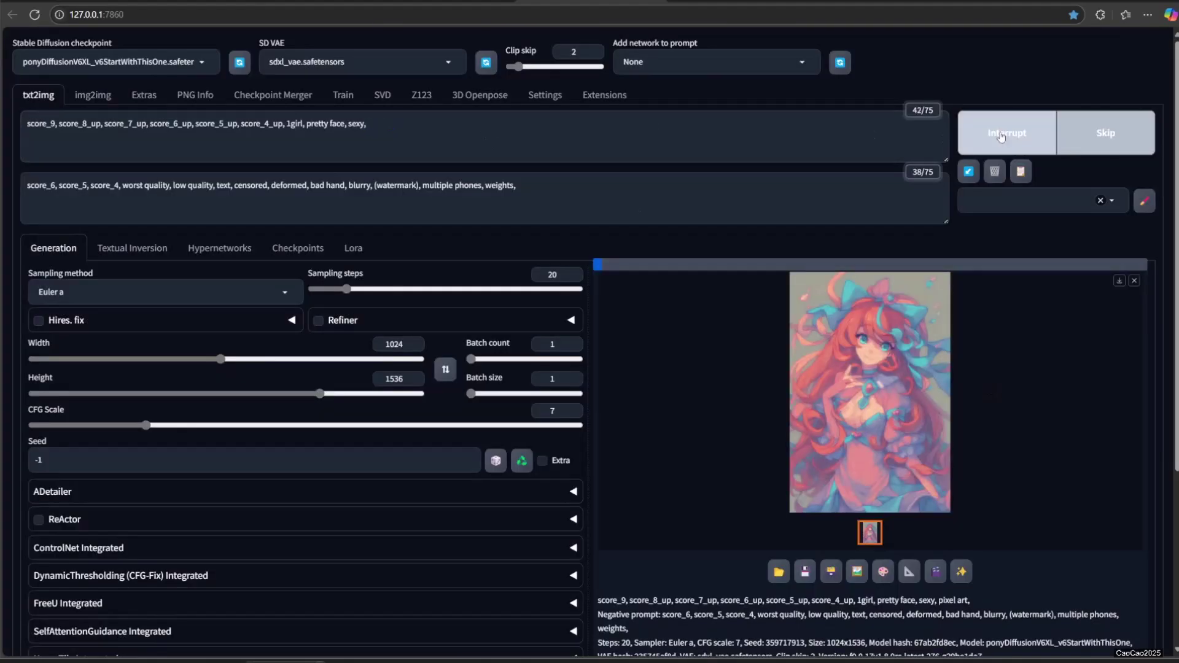
pyautogui.click(859, 339)
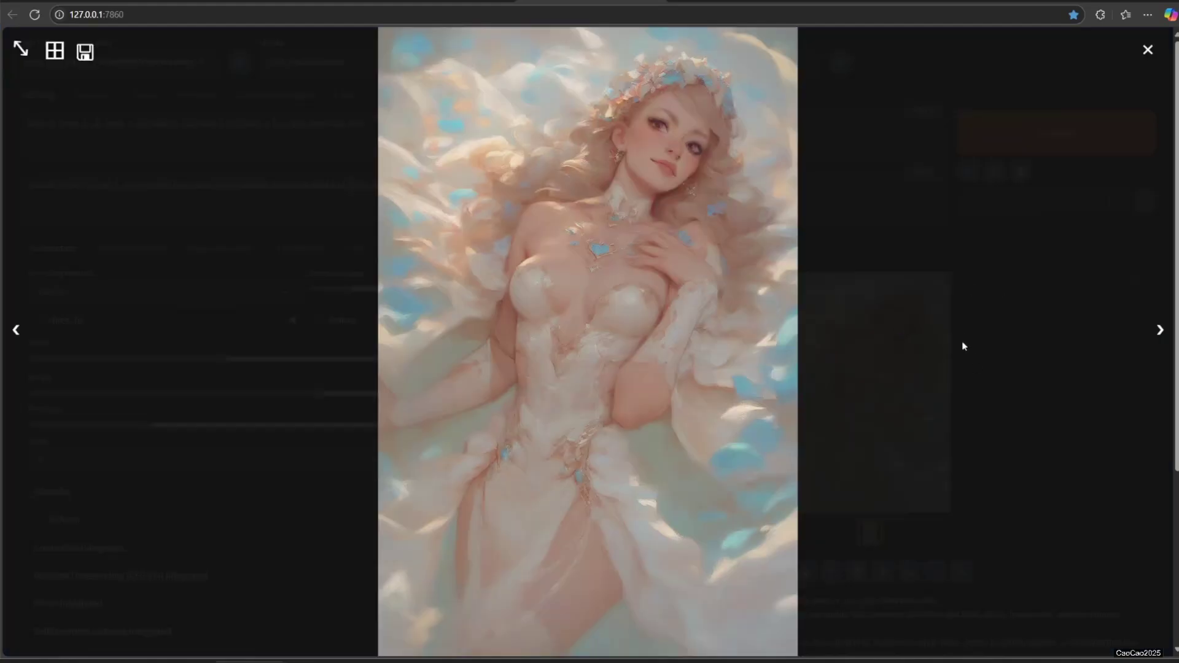
pyautogui.click(962, 345)
pyautogui.click(430, 139)
pyautogui.write('background is Park, Blue Sky,')
pyautogui.hotkey('ctrl', 'Return')
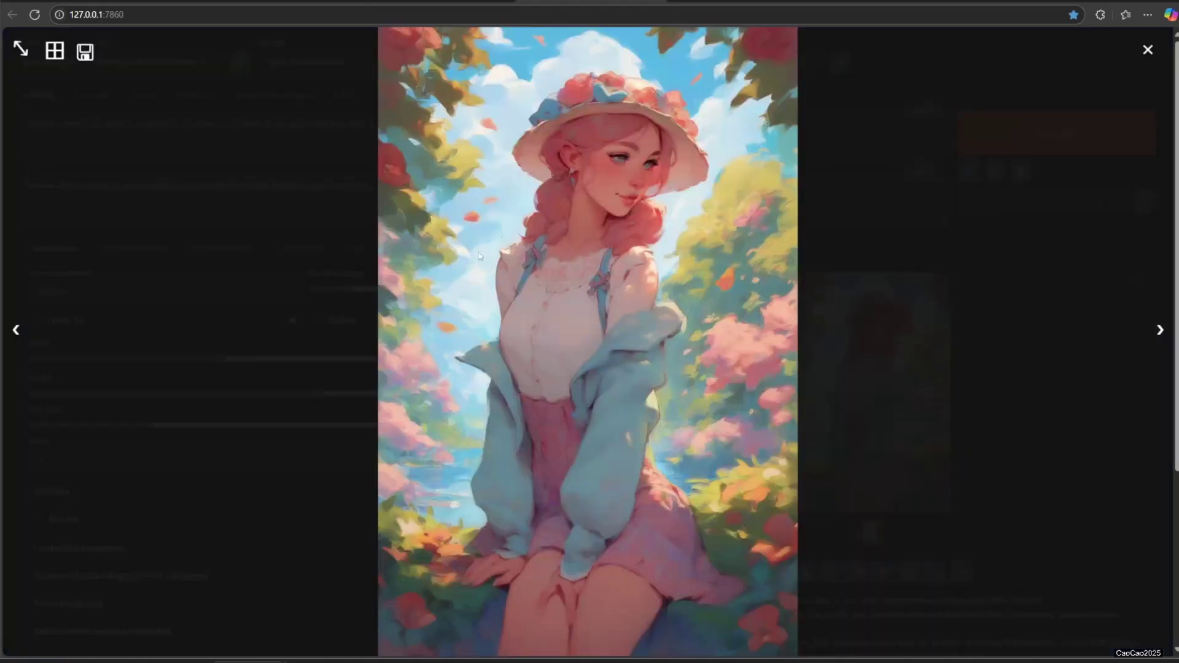
# Step: Append the source_pony tag to the prompt and generate
pyautogui.click(963, 367)
pyautogui.click(828, 121)
pyautogui.hotkey('ctrl', 'v')
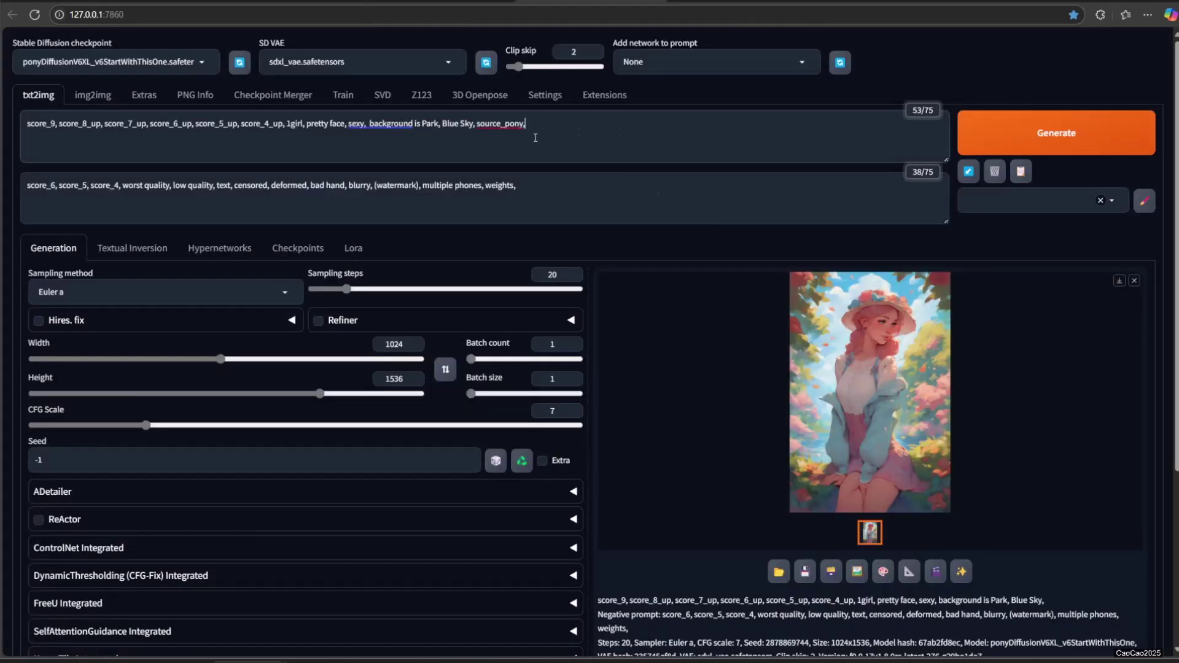
pyautogui.hotkey('ctrl', 'Return')
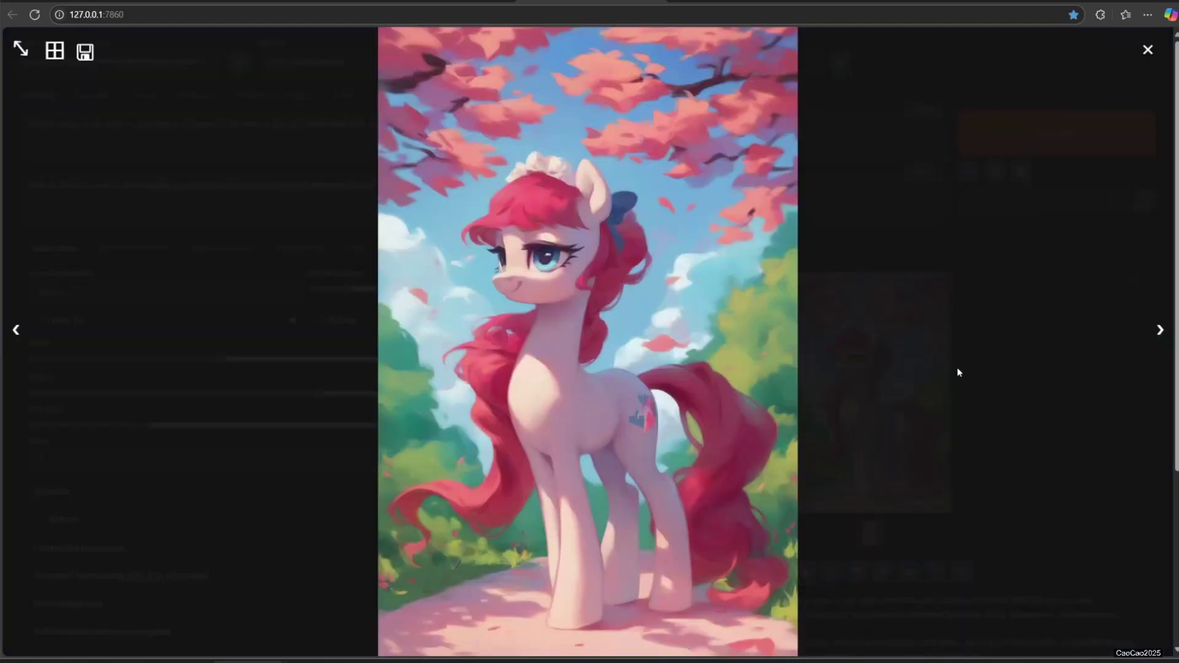
# Step: Add 'blue pony,' to the prompt and generate the blue pony version
pyautogui.click(957, 371)
pyautogui.write('blue pony')
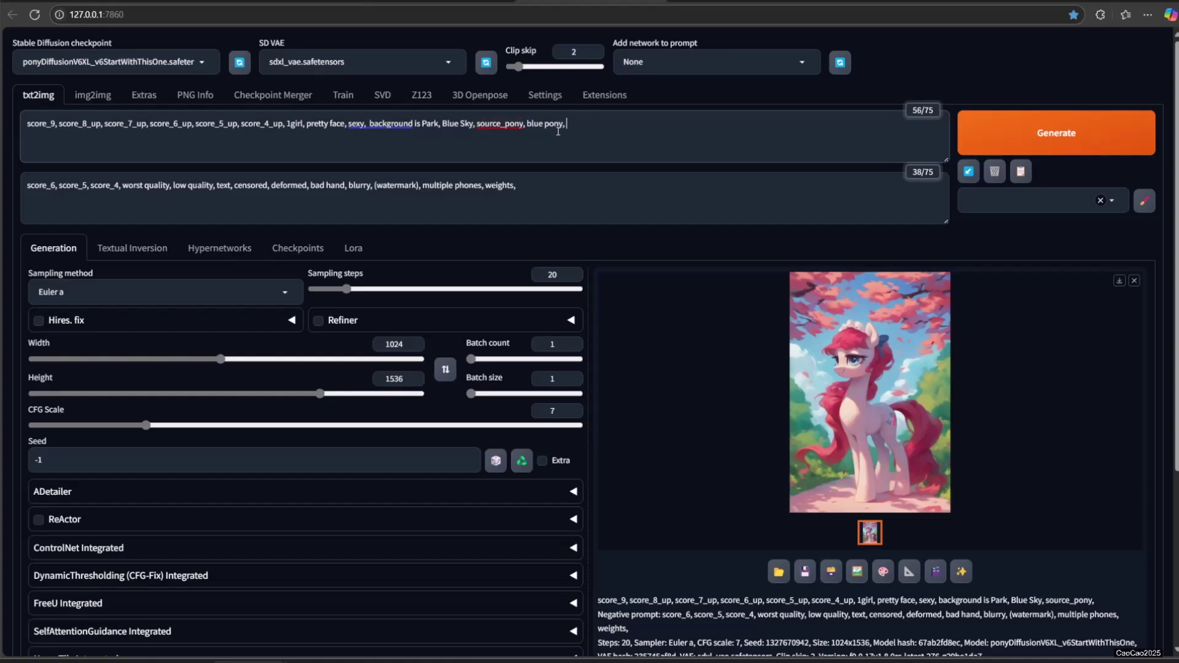
pyautogui.write(',')
pyautogui.hotkey('ctrl', 'Return')
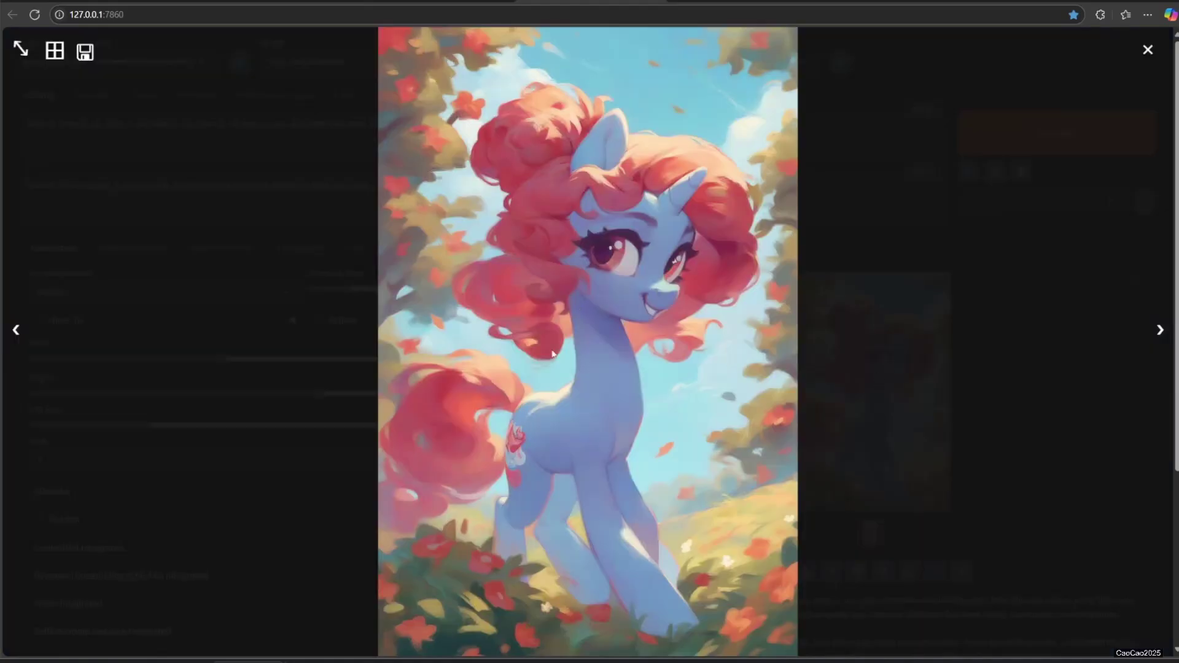
pyautogui.click(878, 381)
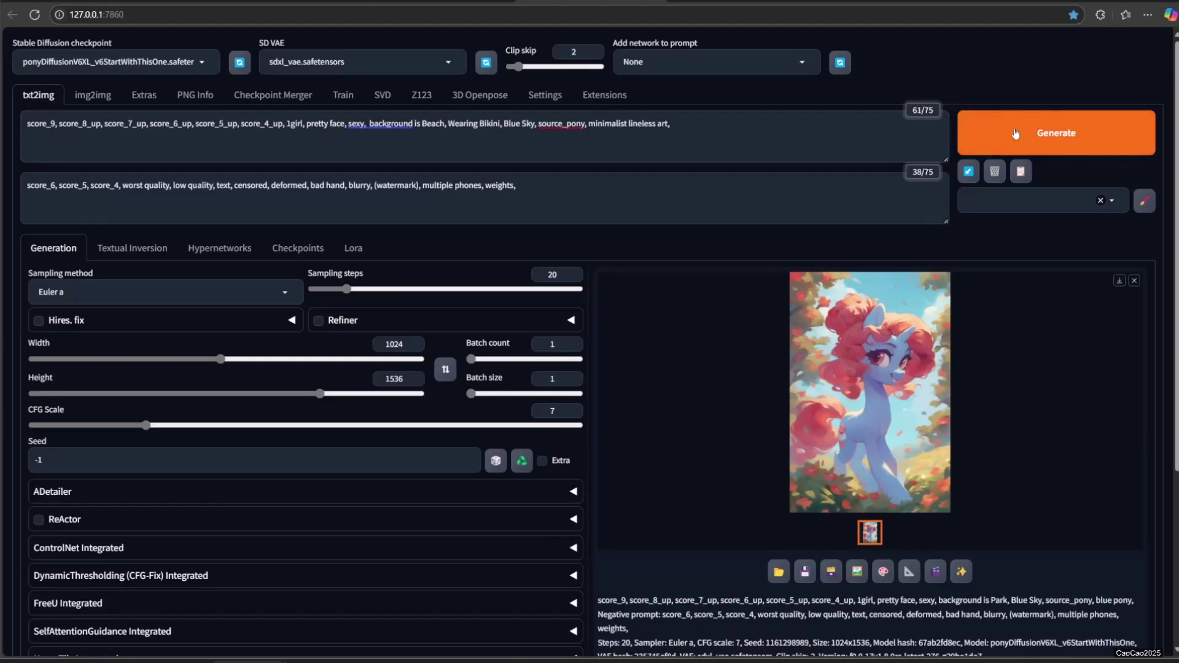
# Step: Generate the Beach, Wearing Bikini, minimalist lineless art pony and view it full size
pyautogui.hotkey('ctrl', 'Return')
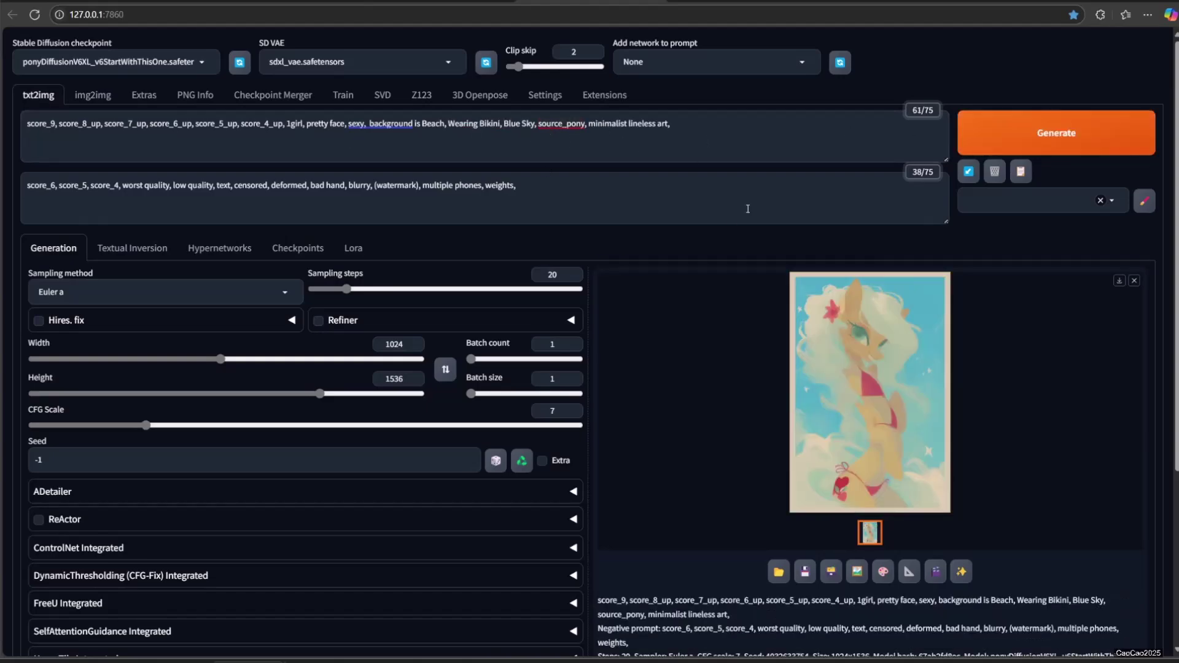
pyautogui.click(949, 389)
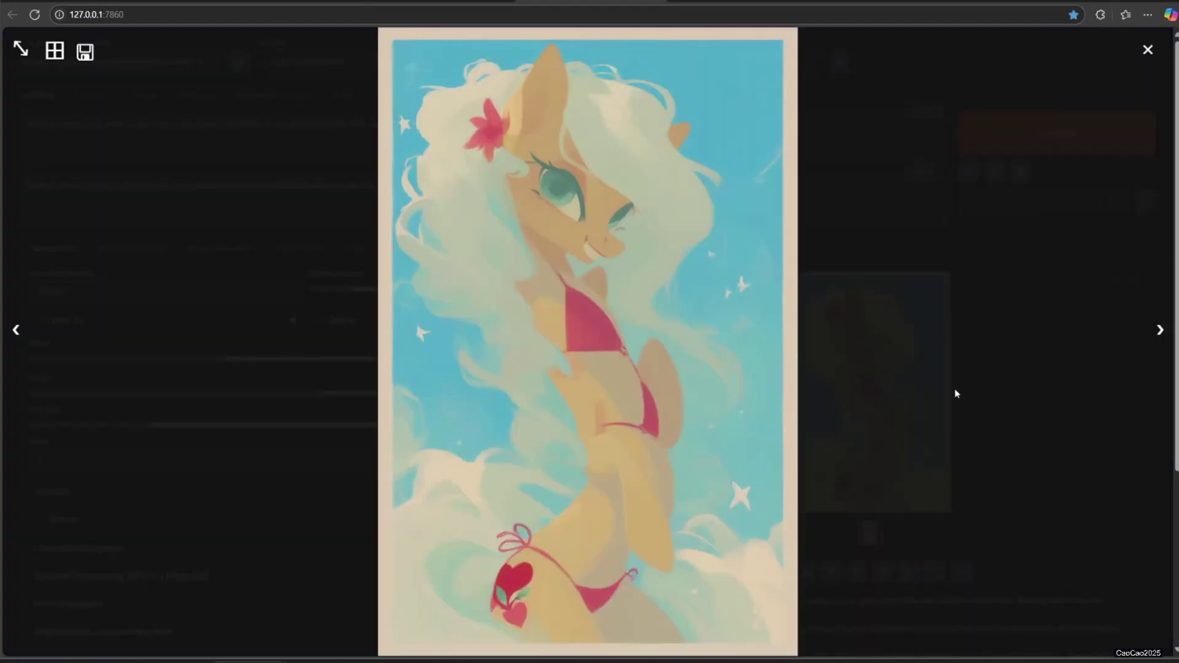
pyautogui.click(934, 388)
# Step: Swap the image size to 1536×1024 landscape and generate the beach pony
pyautogui.doubleClick(393, 344)
pyautogui.hotkey('ctrl', 'x')
pyautogui.click(378, 379)
pyautogui.hotkey('ctrl', 'v')
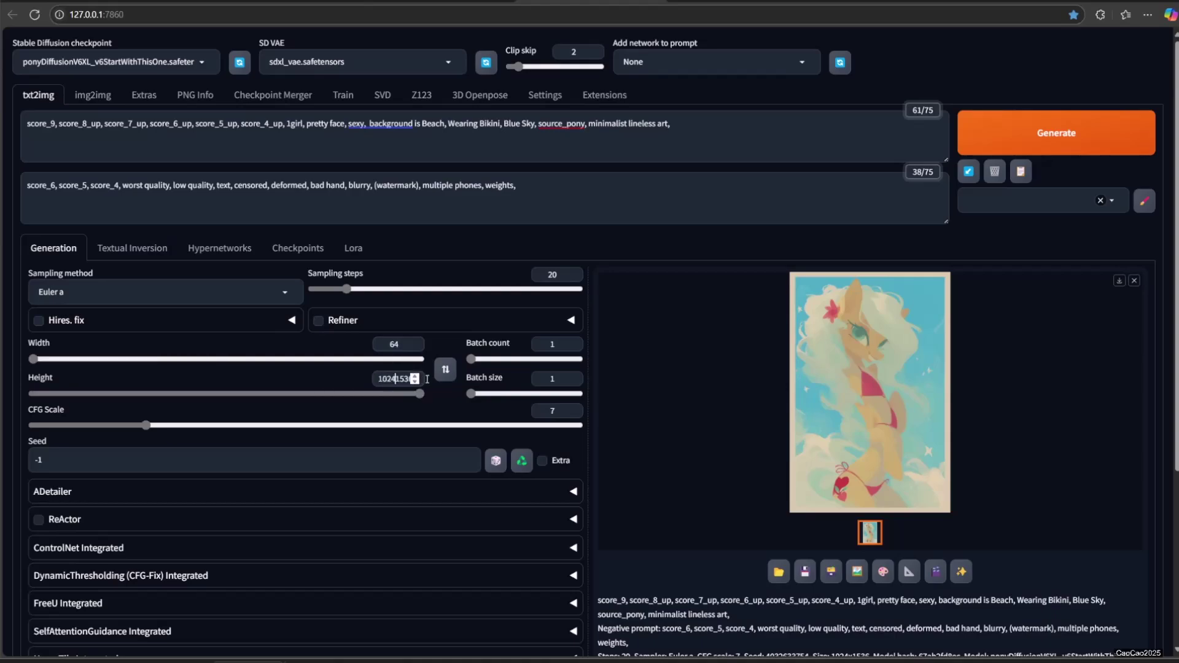
pyautogui.hotkey('shift', 'End')
pyautogui.hotkey('ctrl', 'x')
pyautogui.doubleClick(393, 344)
pyautogui.hotkey('ctrl', 'v')
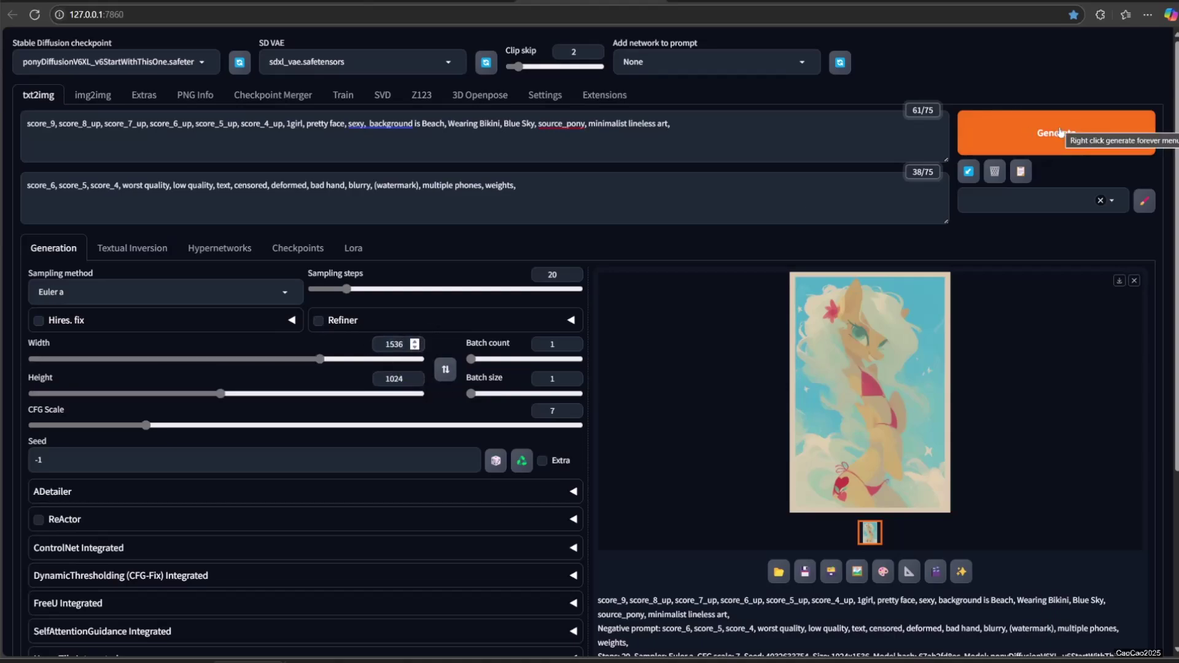
pyautogui.click(1056, 133)
pyautogui.click(860, 381)
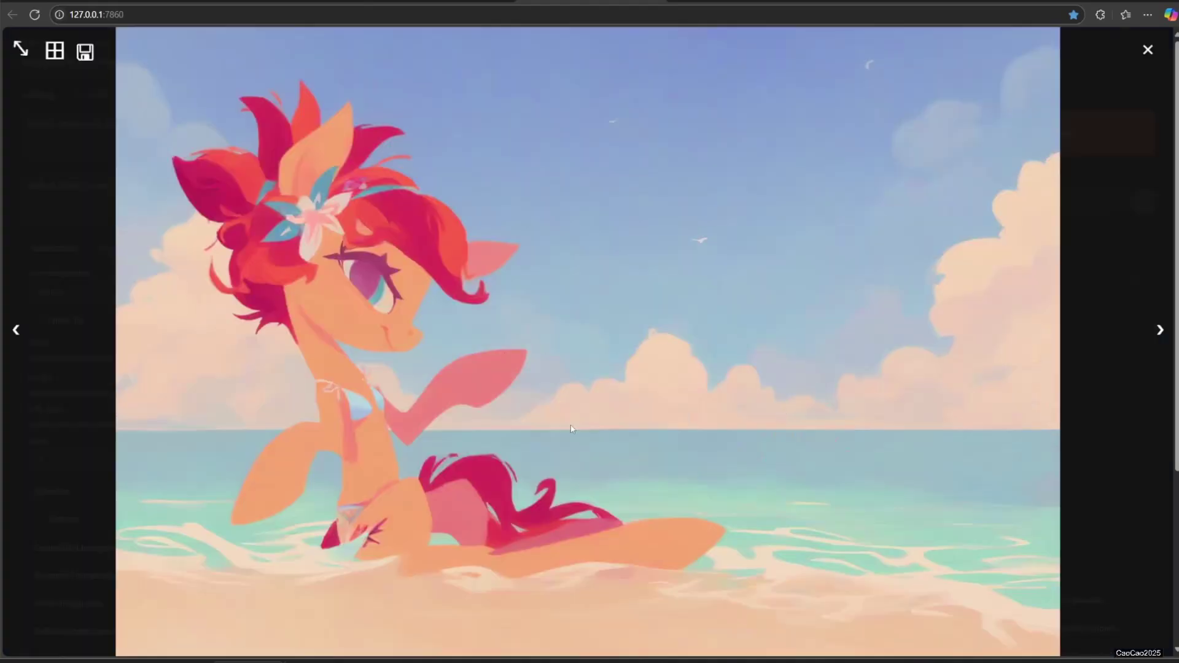
pyautogui.click(138, 403)
# Step: Remove the 'minimalist lineless art' tag and regenerate
pyautogui.moveTo(588, 124); pyautogui.dragTo(686, 123)
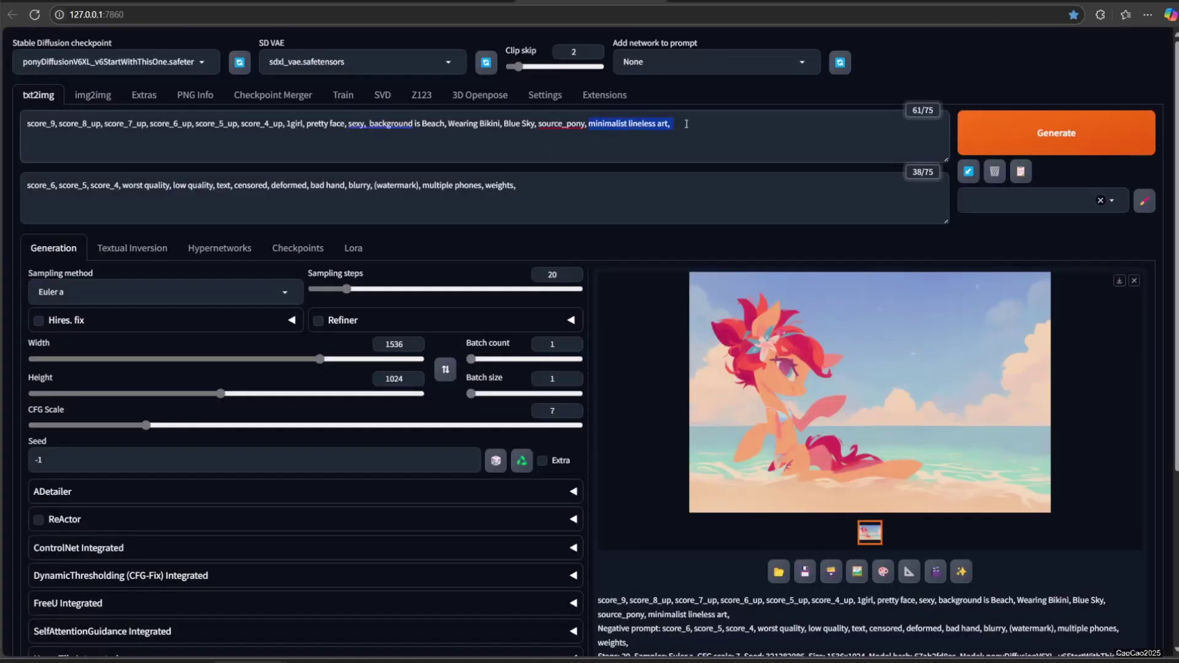
pyautogui.press('BackSpace')
pyautogui.click(1025, 146)
pyautogui.click(822, 373)
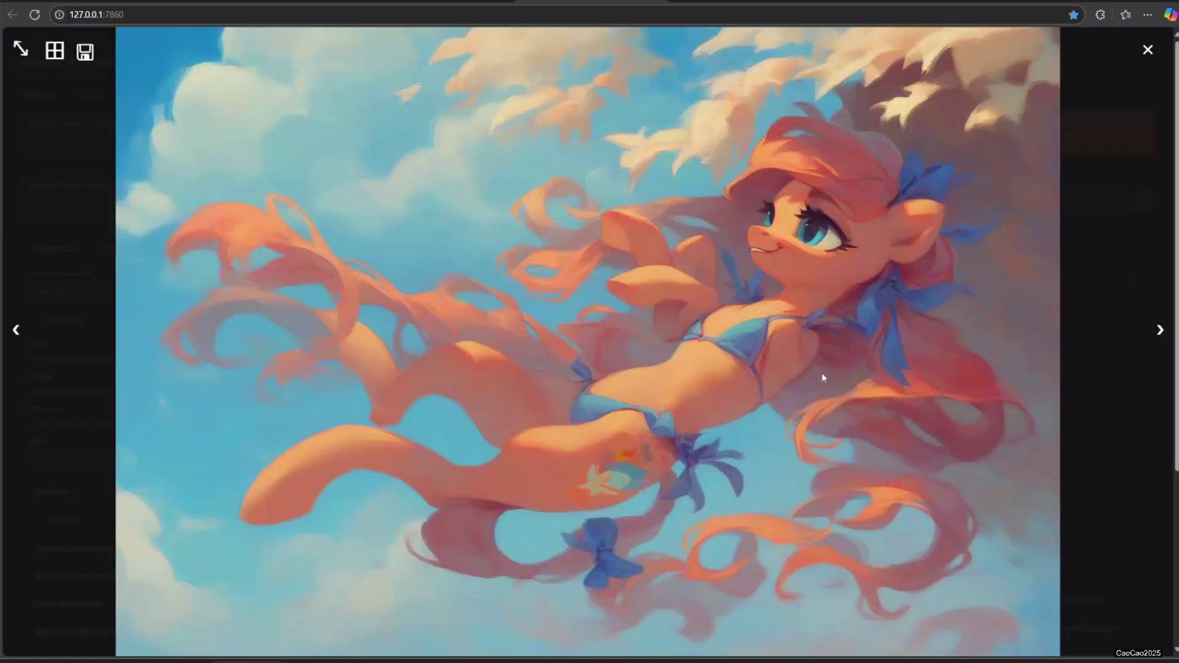
pyautogui.click(802, 430)
# Step: Replace 'background is Beach' with 'in real beach,' at the prompt's end and generate
pyautogui.click(608, 127)
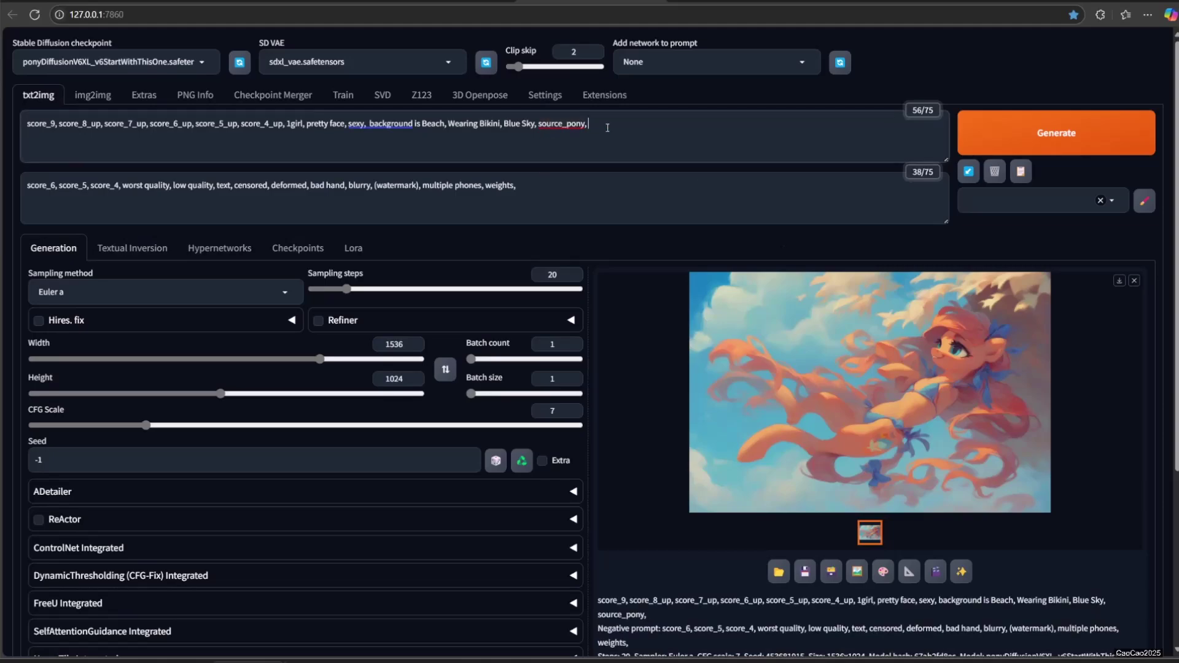
pyautogui.click(430, 123)
pyautogui.hotkey('ctrl', 'Left')
pyautogui.hotkey('ctrl', 'Left')
pyautogui.hotkey('ctrl', 'shift', 'Right')
pyautogui.hotkey('ctrl', 'shift', 'Right')
pyautogui.hotkey('ctrl', 'shift', 'Right')
pyautogui.hotkey('ctrl', 'x')
pyautogui.press('End')
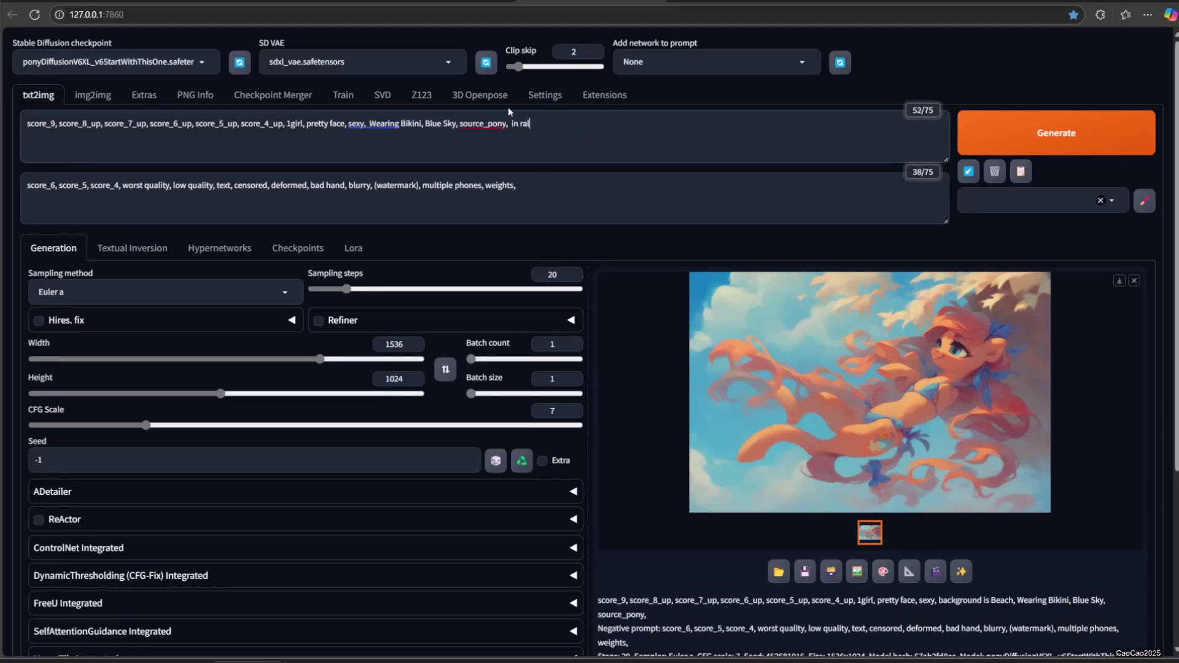
pyautogui.write('in real beach,')
pyautogui.click(1027, 136)
pyautogui.click(919, 376)
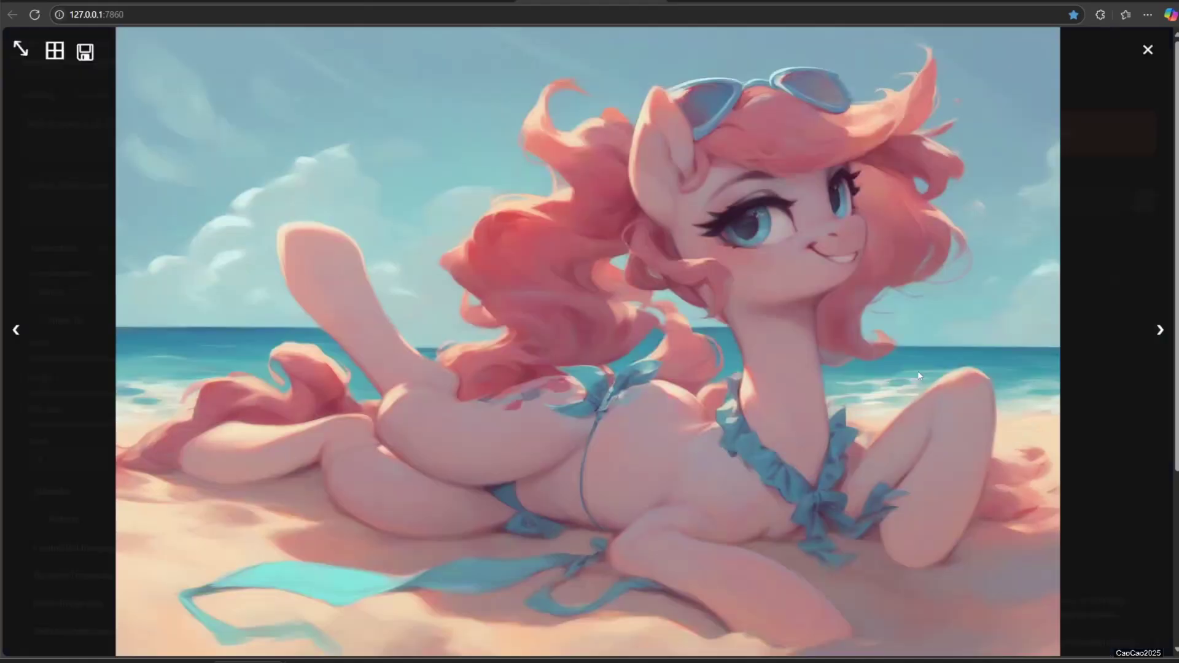
pyautogui.click(919, 376)
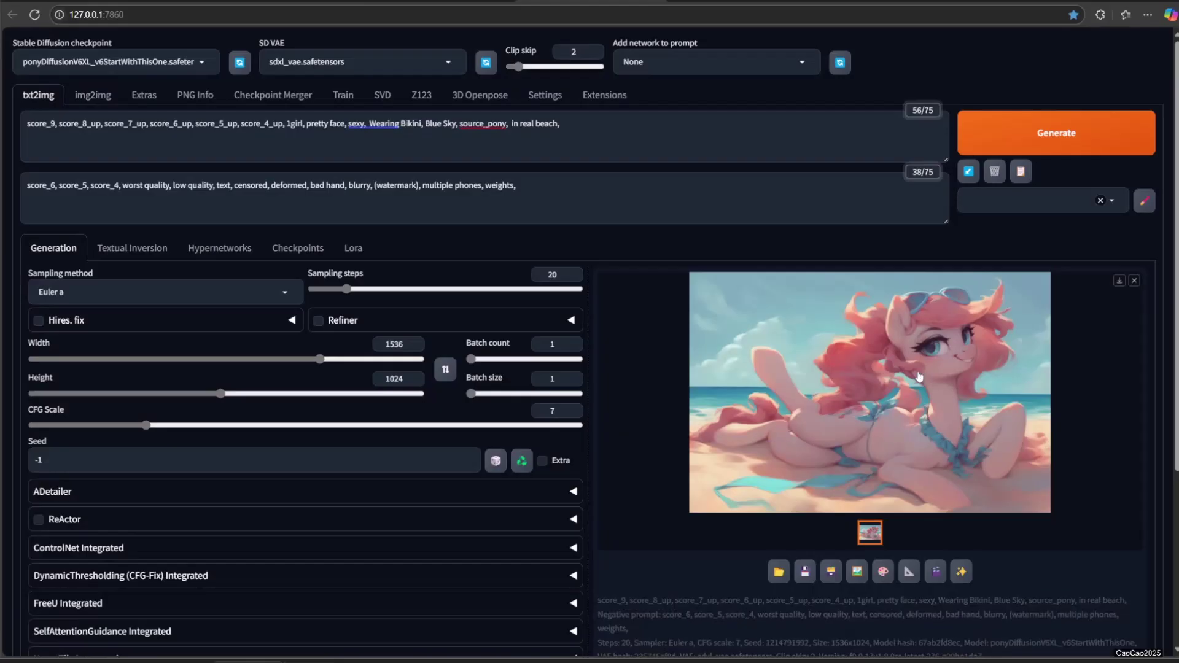
# Step: Change Bikini to 'school uniform', beach to 'scholl class', drop Blue Sky, and generate
pyautogui.doubleClick(411, 123)
pyautogui.write('school uniform')
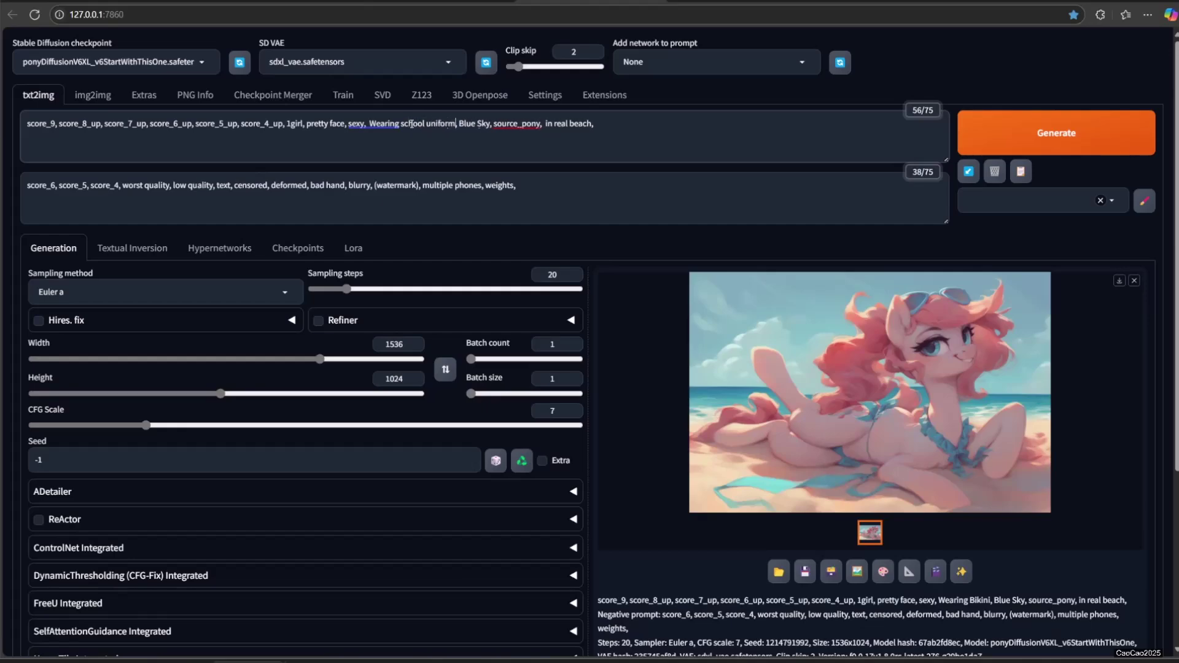
pyautogui.doubleClick(573, 126)
pyautogui.write('scholl class')
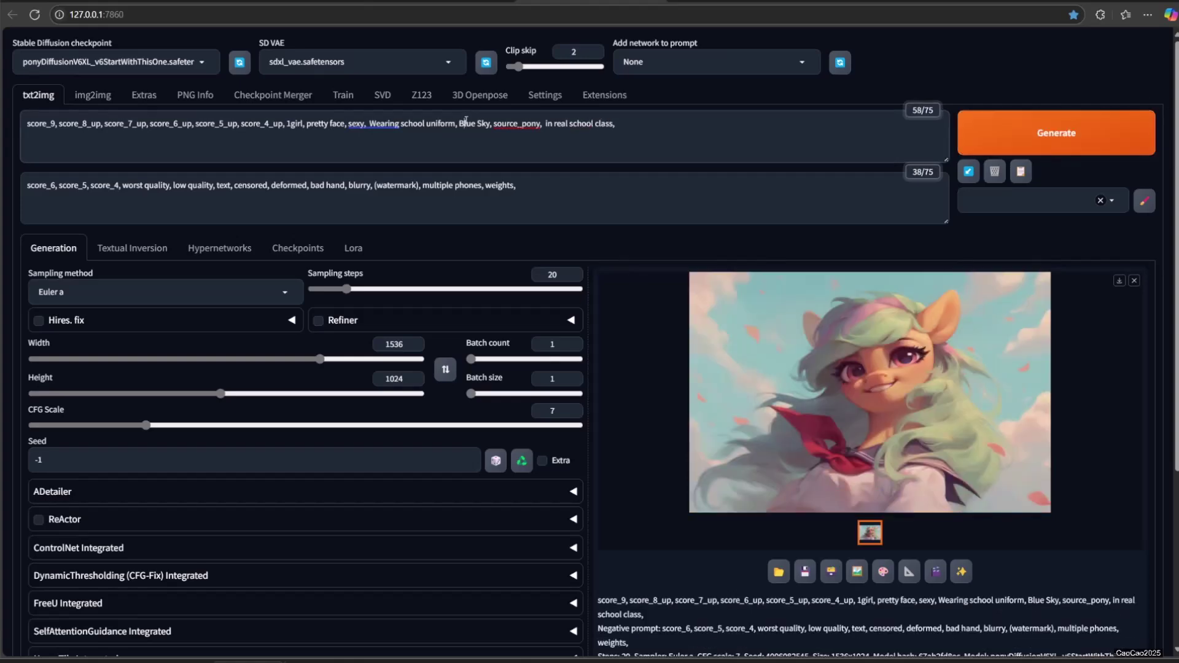
pyautogui.moveTo(460, 125); pyautogui.dragTo(488, 125)
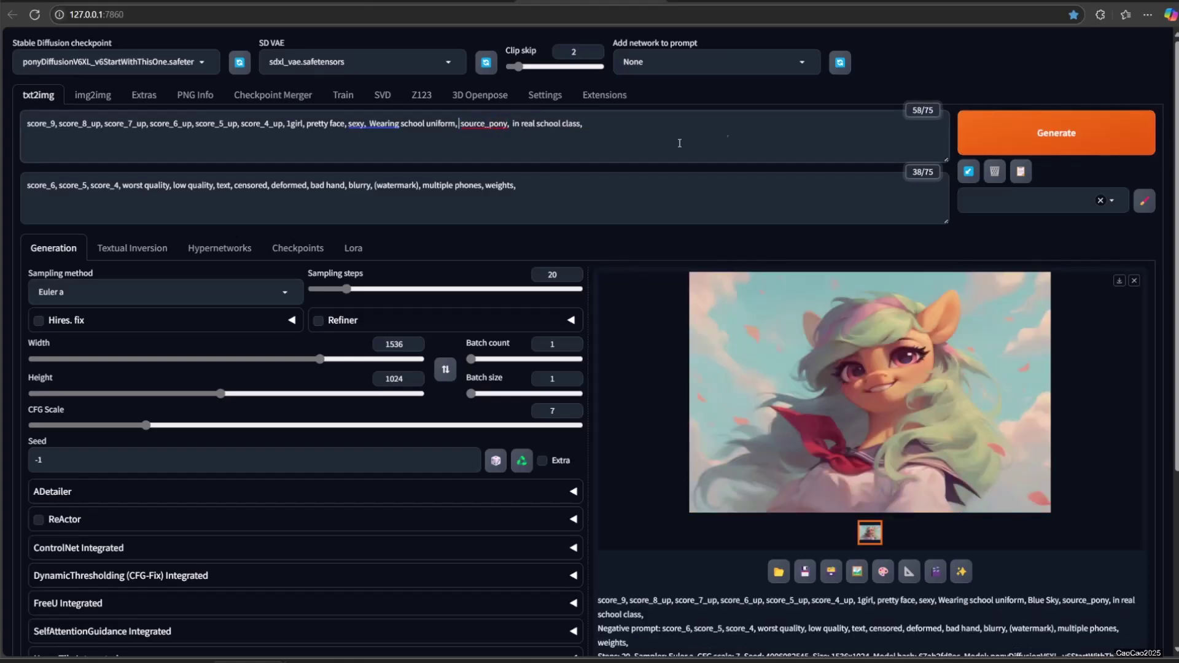
pyautogui.click(1056, 134)
# Step: Delete 'real' and 'school' so the scene reads 'in class', then regenerate
pyautogui.click(864, 356)
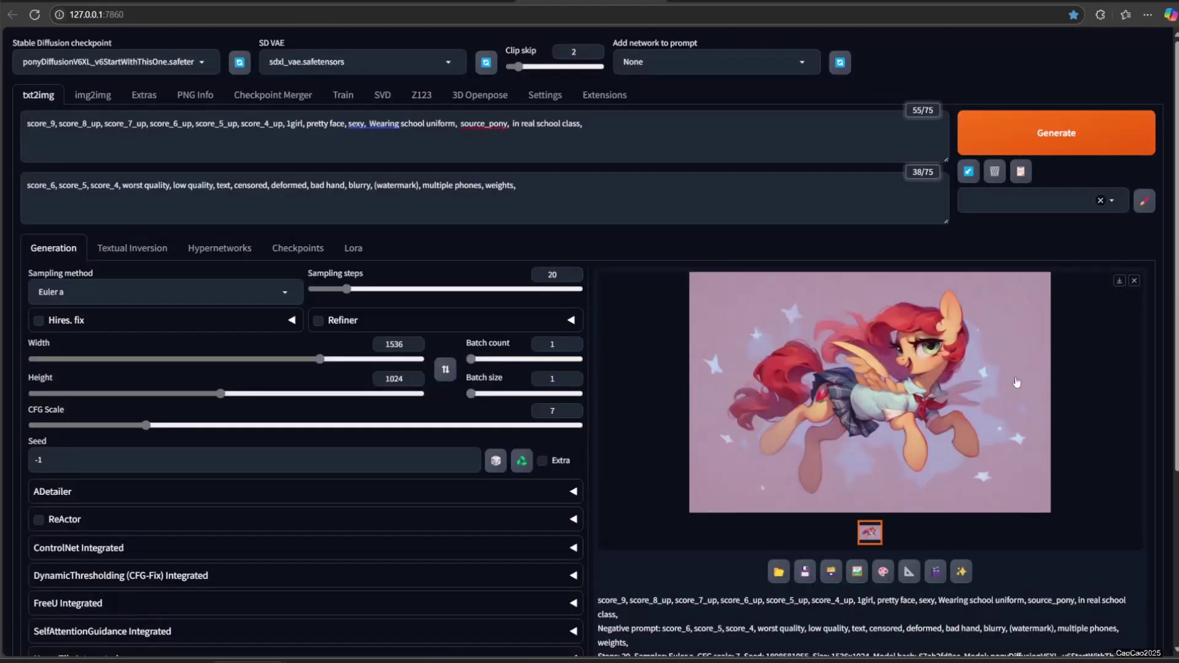
pyautogui.click(990, 403)
pyautogui.click(990, 402)
pyautogui.doubleClick(528, 123)
pyautogui.press('BackSpace')
pyautogui.doubleClick(532, 123)
pyautogui.press('BackSpace')
pyautogui.click(1056, 132)
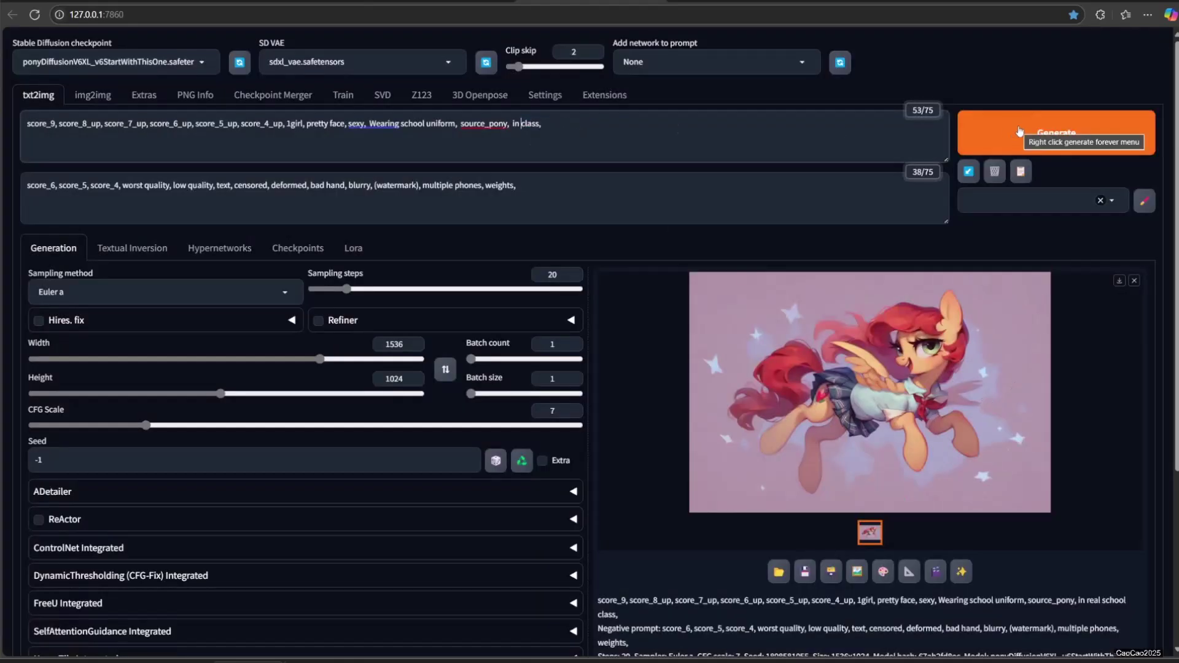
pyautogui.click(841, 370)
pyautogui.click(841, 370)
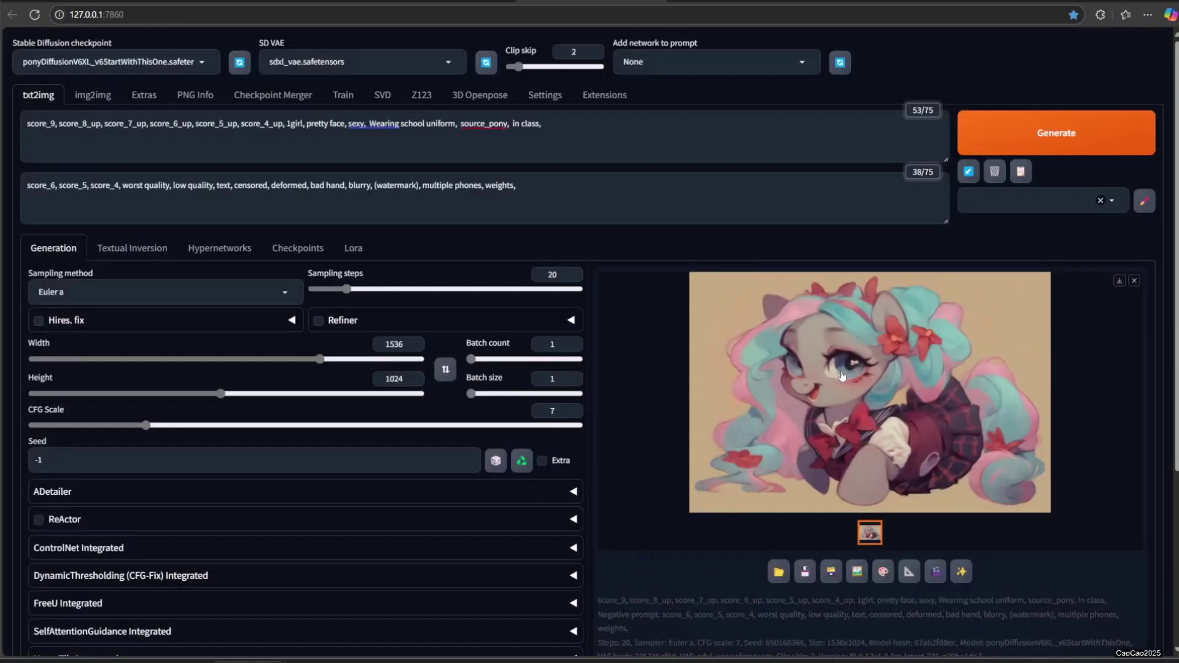
# Step: Replace source_pony with source_furry and generate the furry schoolgirl
pyautogui.doubleClick(484, 123)
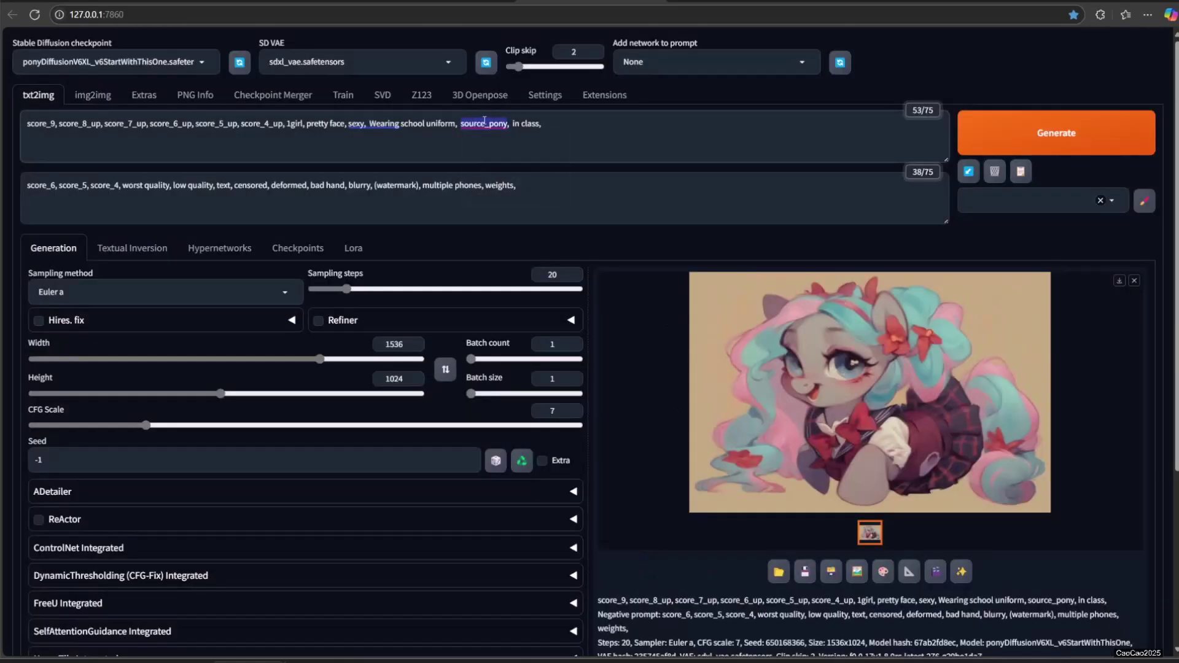
pyautogui.write('source_furry')
pyautogui.click(1013, 132)
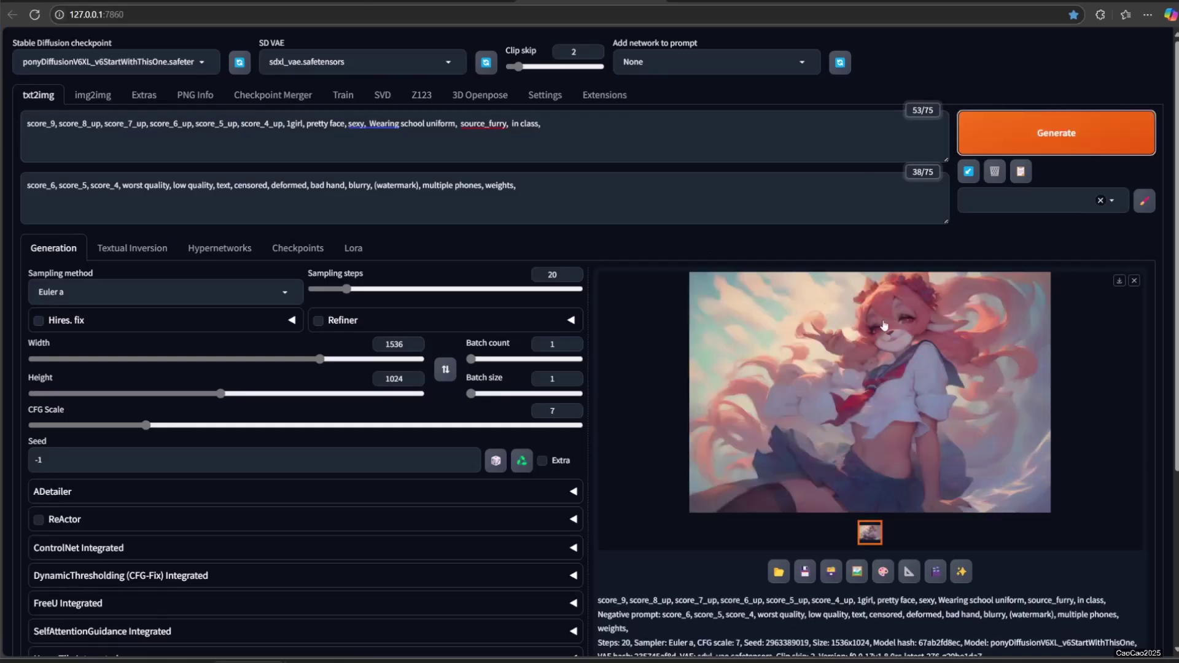
pyautogui.click(976, 356)
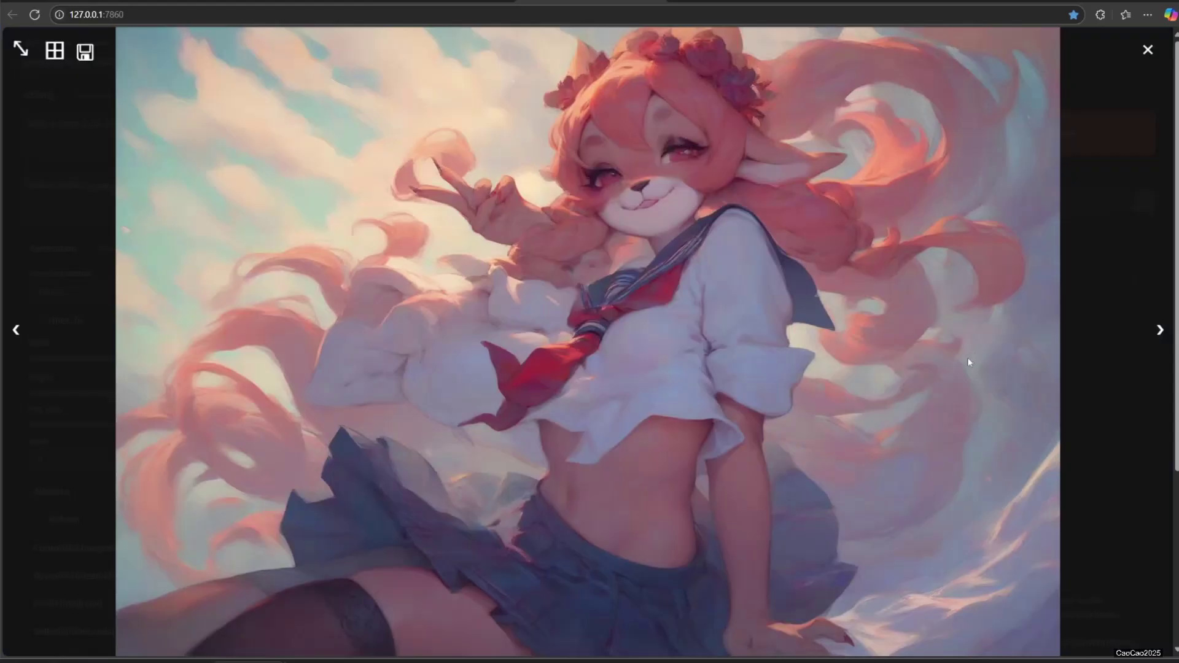
pyautogui.click(914, 377)
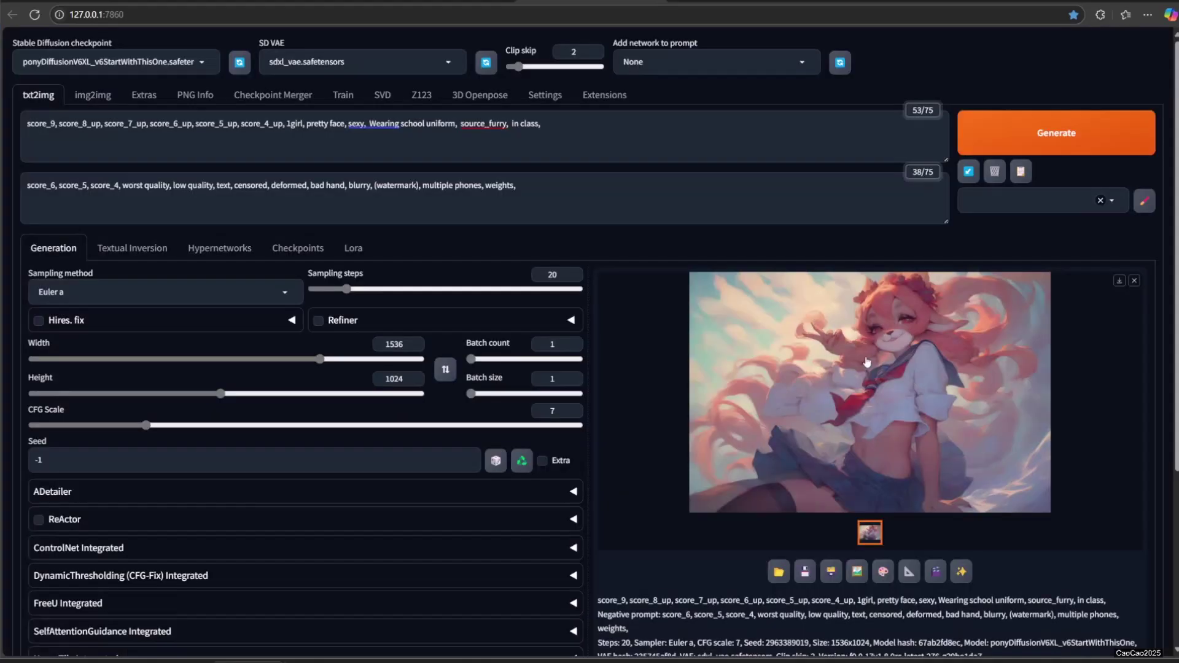
# Step: Switch to 1024×1536 portrait and generate two source_furry classroom images, viewing each full size
pyautogui.click(445, 370)
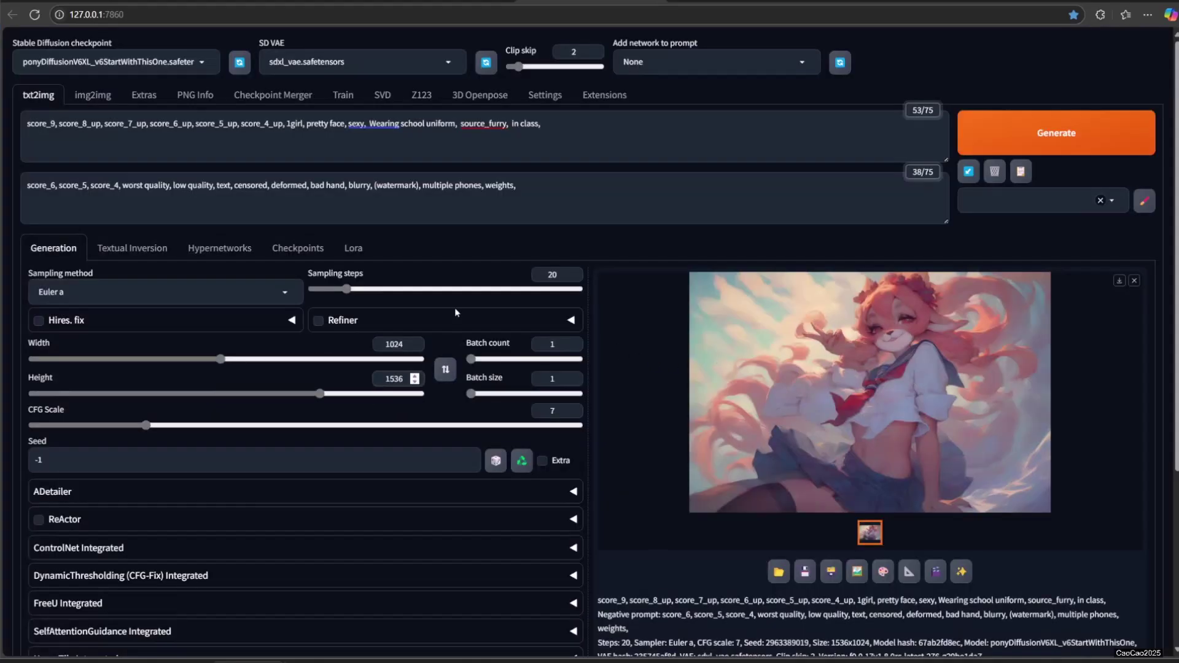
pyautogui.click(1051, 137)
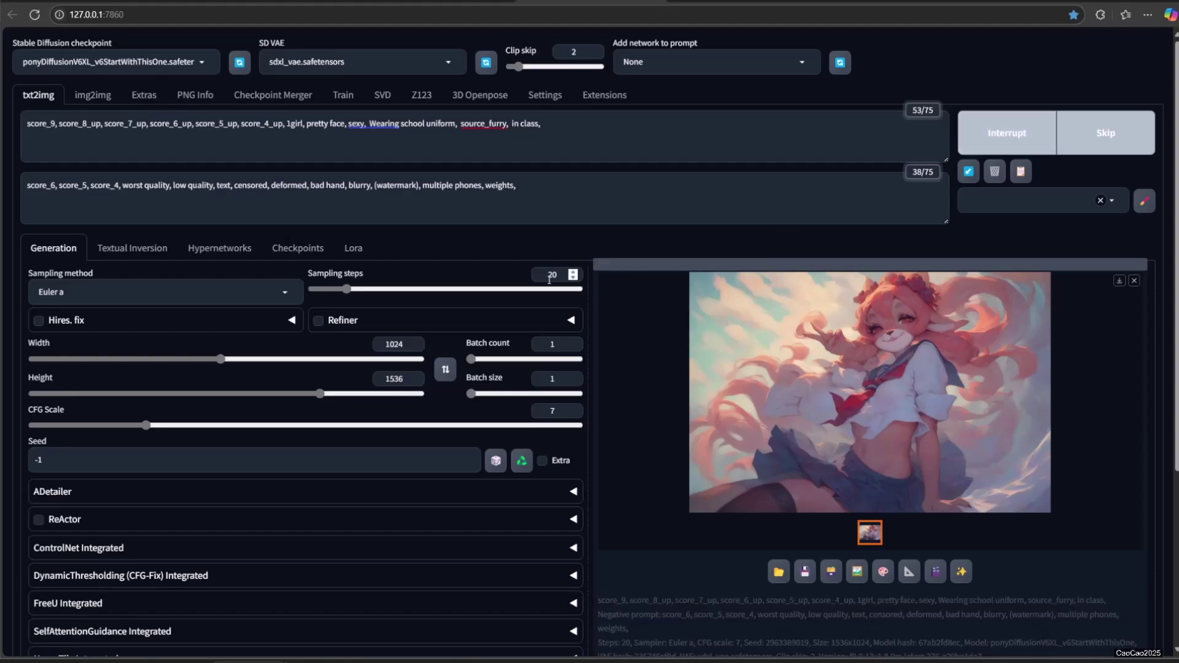
pyautogui.click(894, 358)
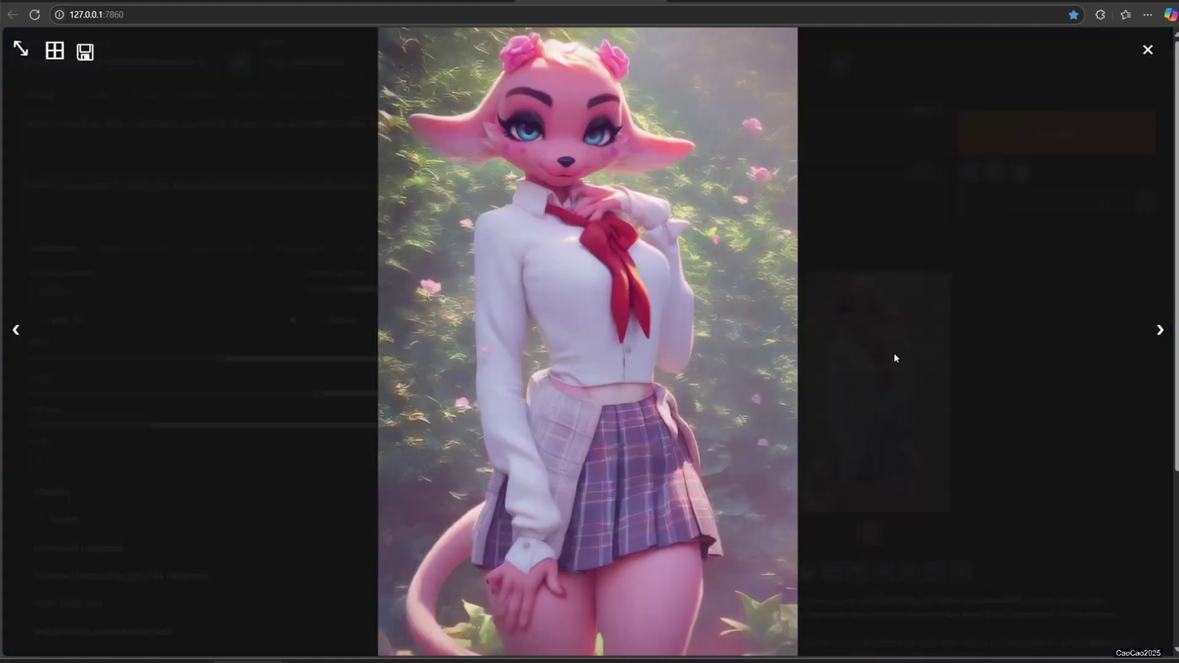
pyautogui.click(954, 366)
pyautogui.click(1009, 133)
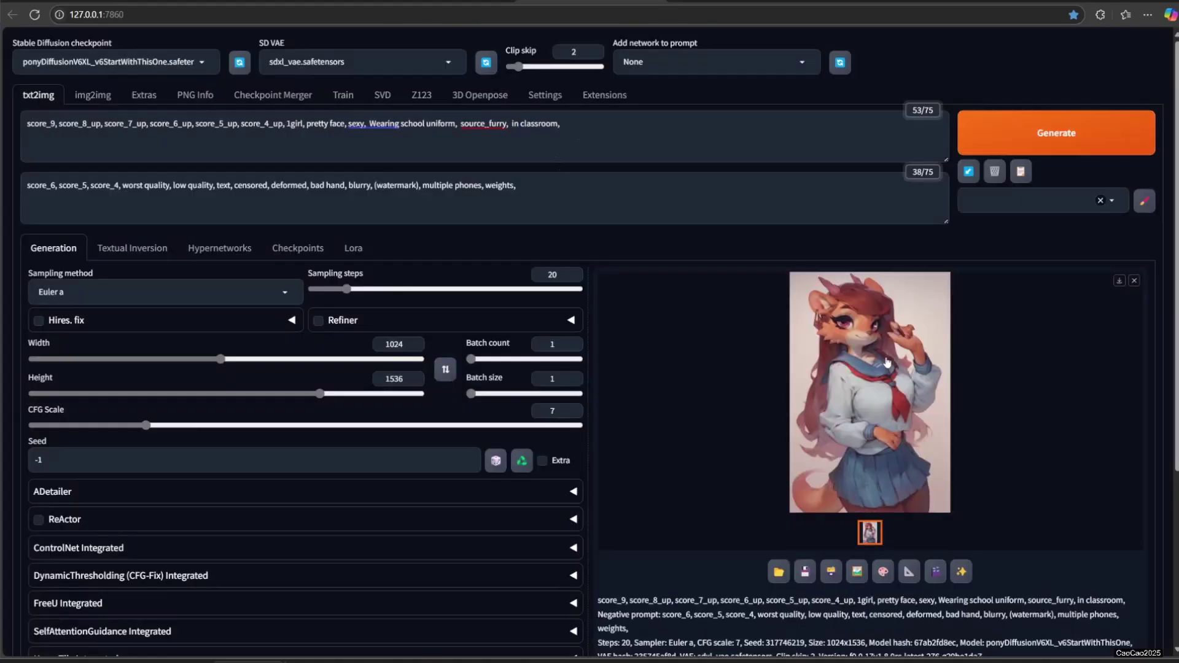
pyautogui.click(886, 361)
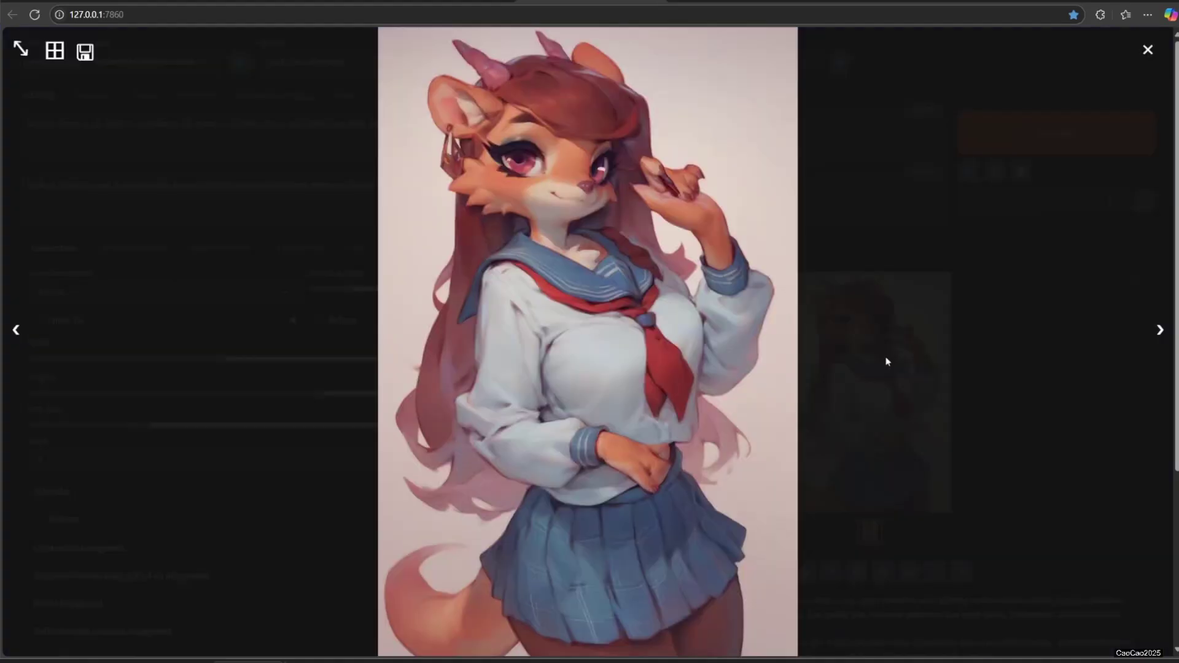
pyautogui.click(909, 379)
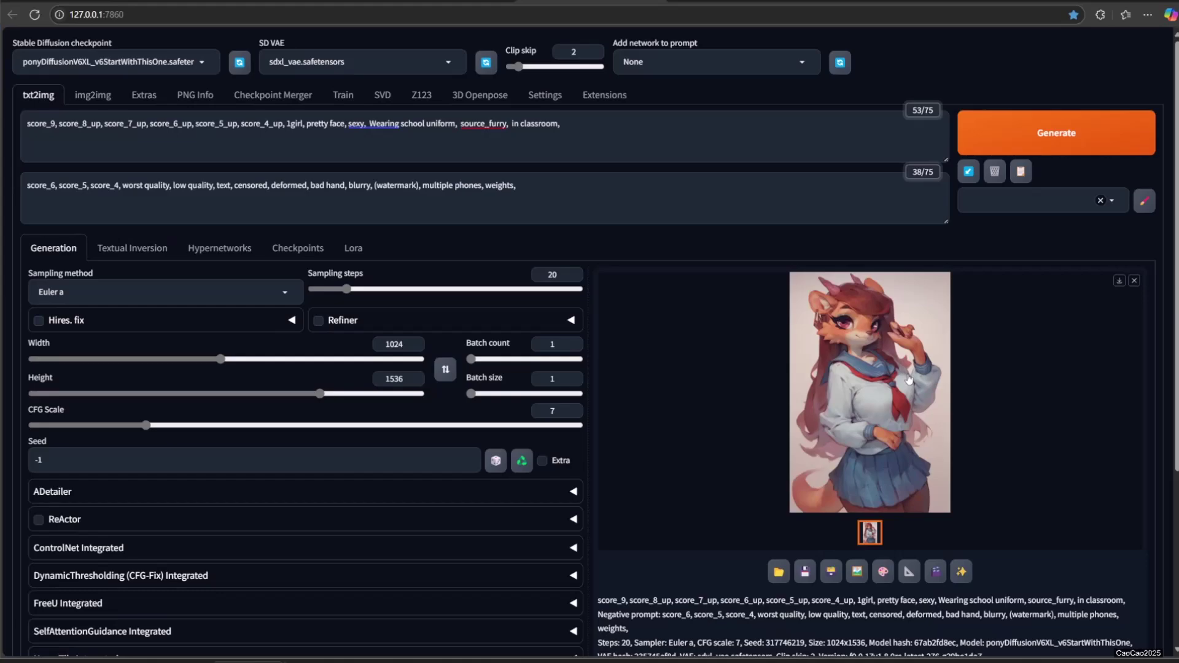
# Step: Append rating_safe to the prompt and generate a classroom image
pyautogui.click(610, 132)
pyautogui.write('rating_safe')
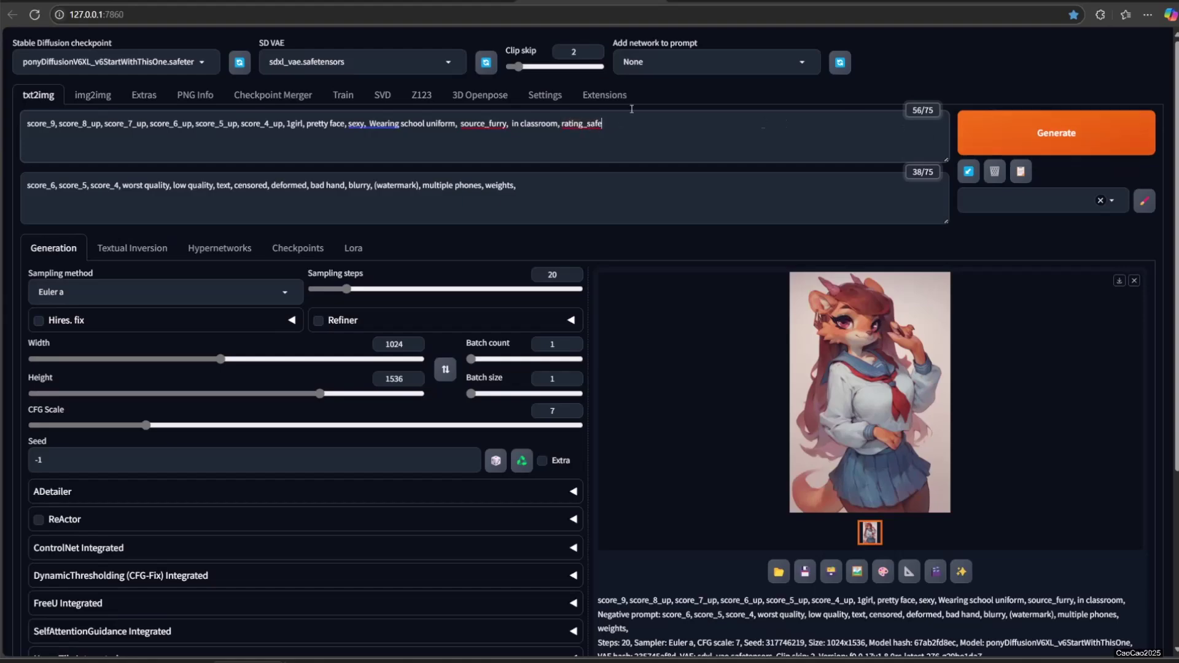
pyautogui.click(995, 150)
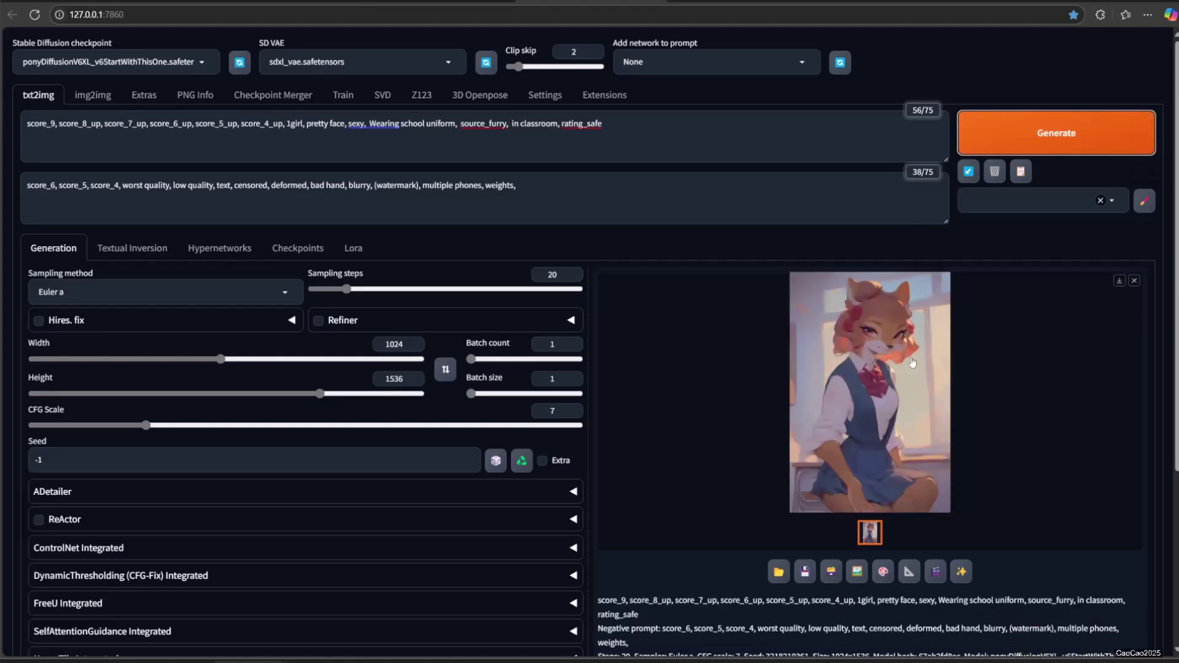
pyautogui.click(911, 361)
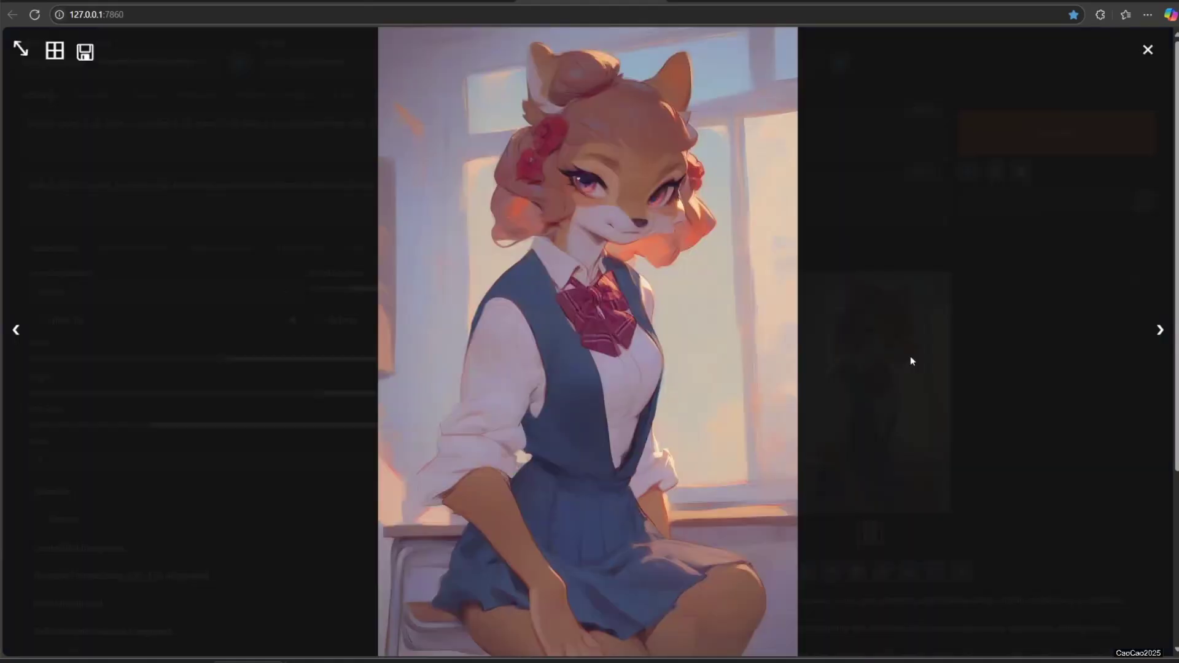
pyautogui.click(968, 386)
# Step: Change the tag to rating_questionable and generate two images, viewing each full size
pyautogui.click(588, 127)
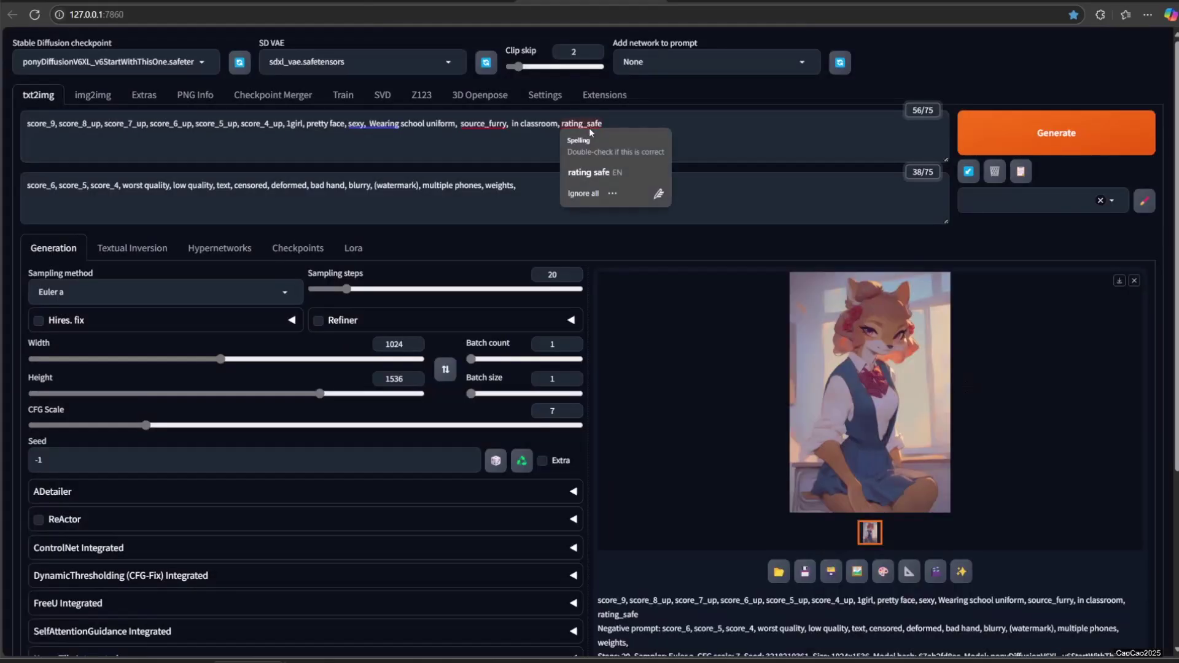
pyautogui.doubleClick(588, 125)
pyautogui.write('rating_questionable')
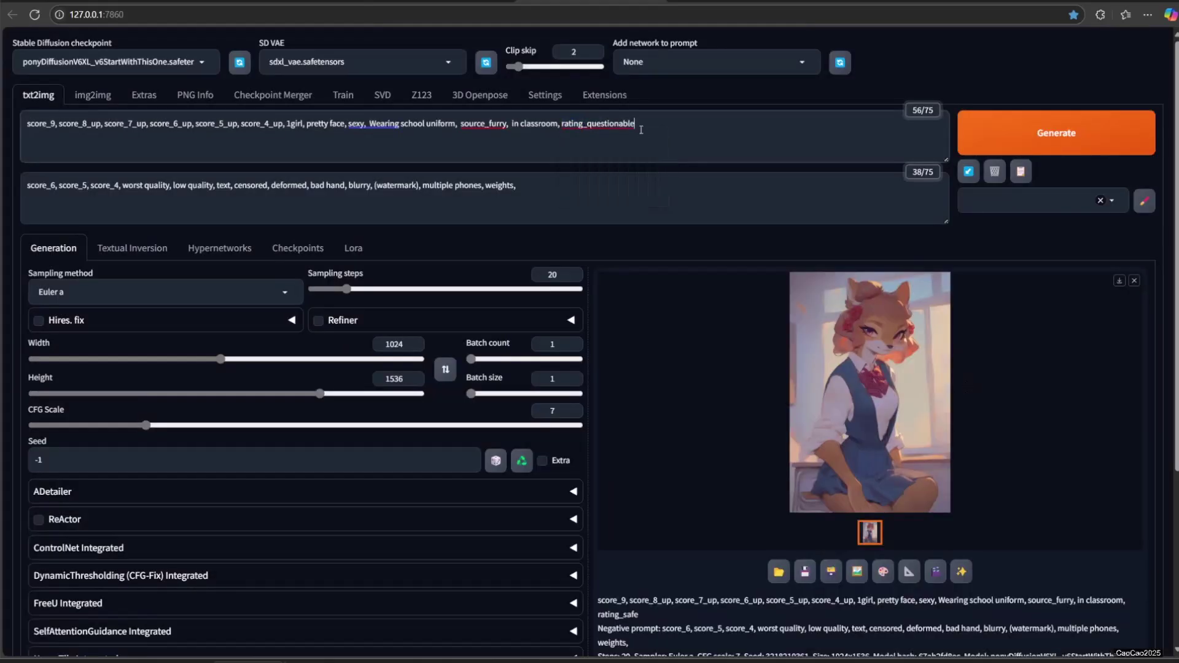
pyautogui.click(1026, 142)
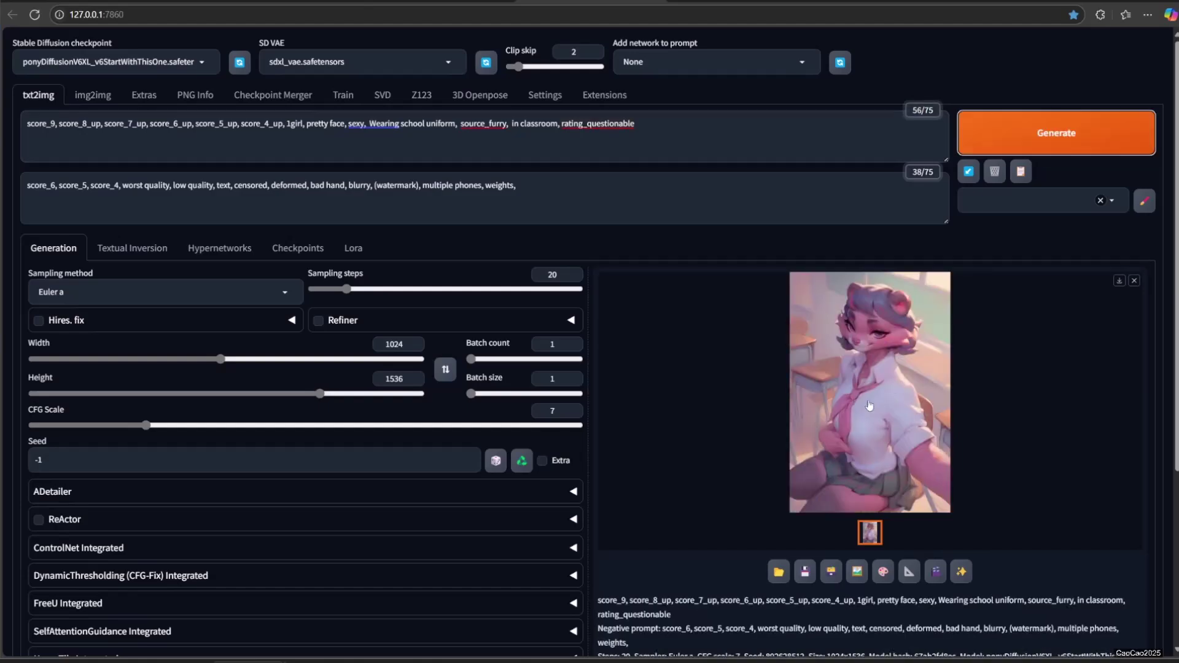
pyautogui.click(869, 404)
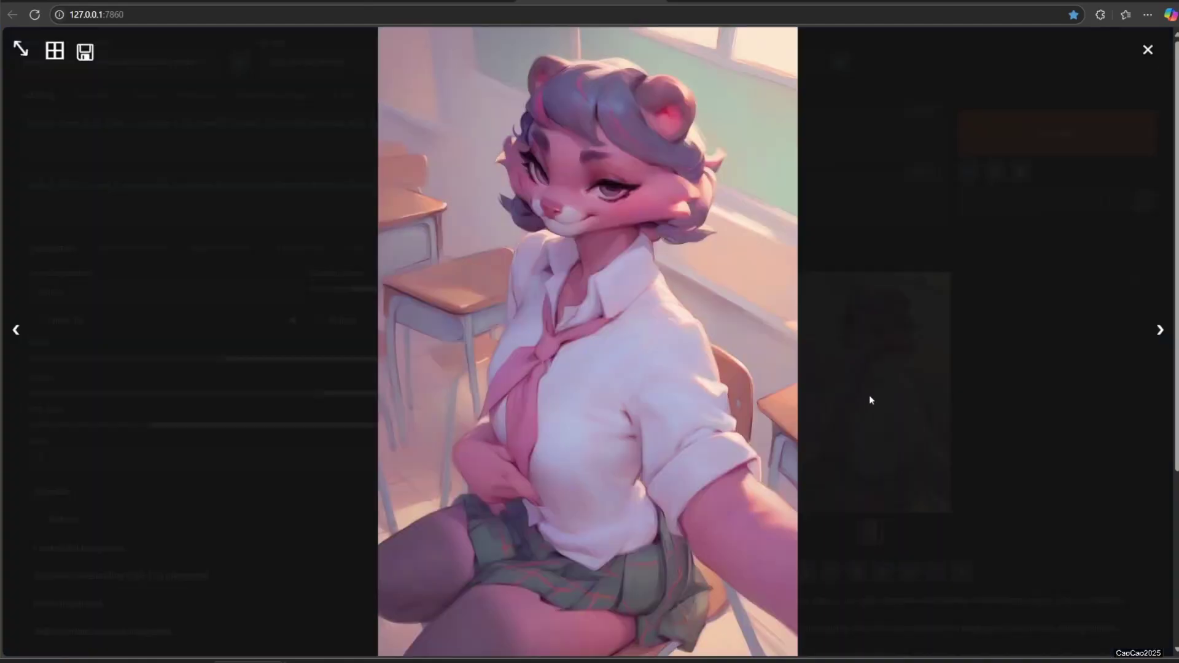
pyautogui.click(991, 374)
pyautogui.click(1056, 133)
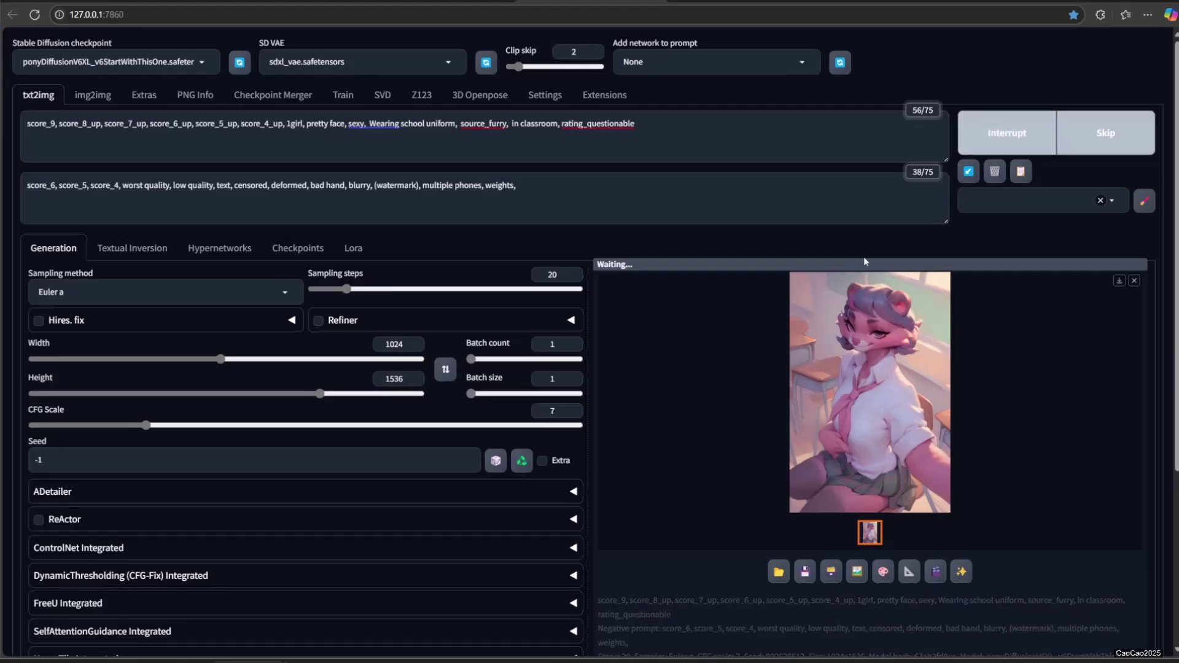
pyautogui.click(875, 388)
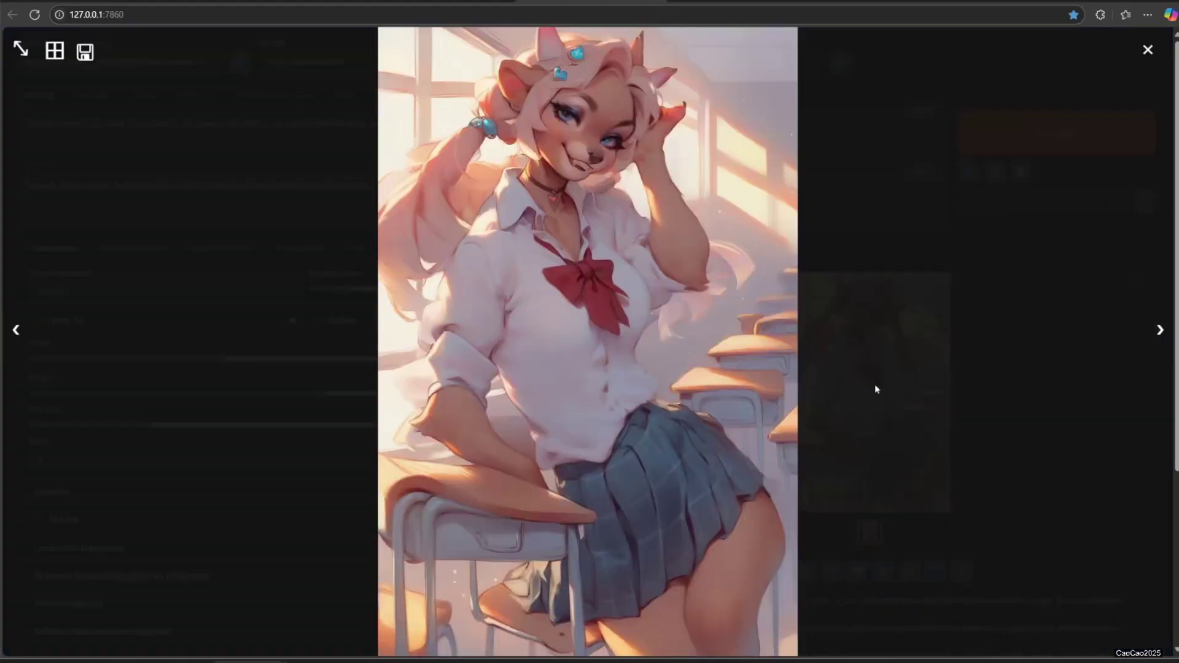
pyautogui.click(1014, 386)
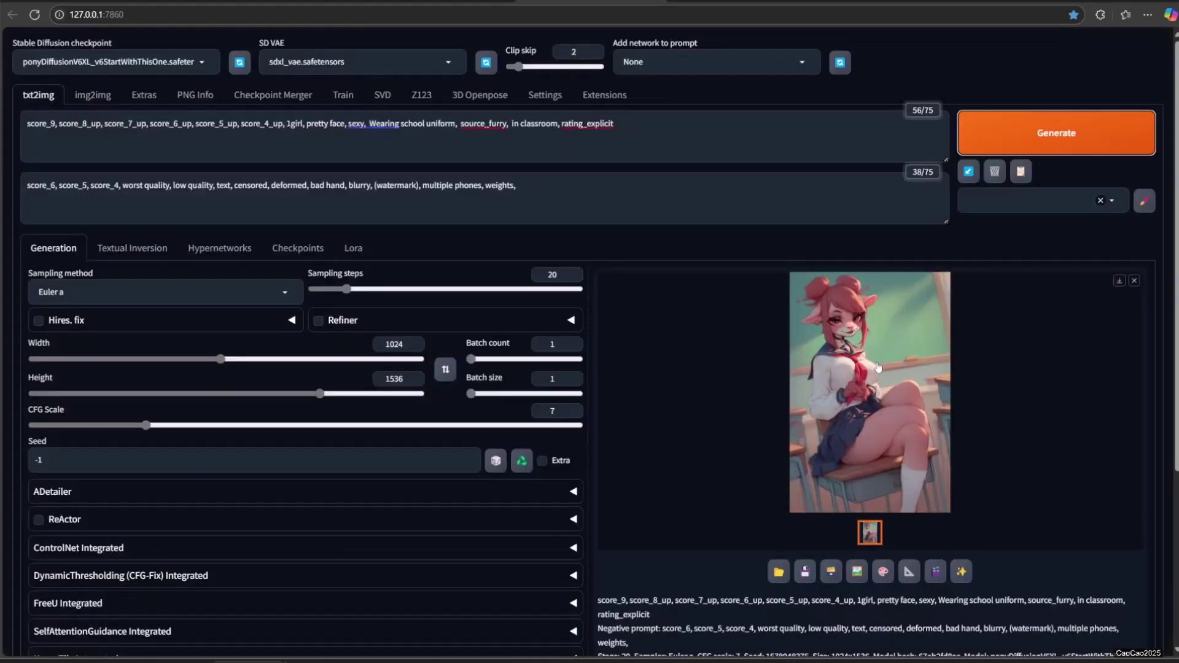
# Step: Generate another classroom image and page through the results full size with the arrow keys
pyautogui.click(878, 366)
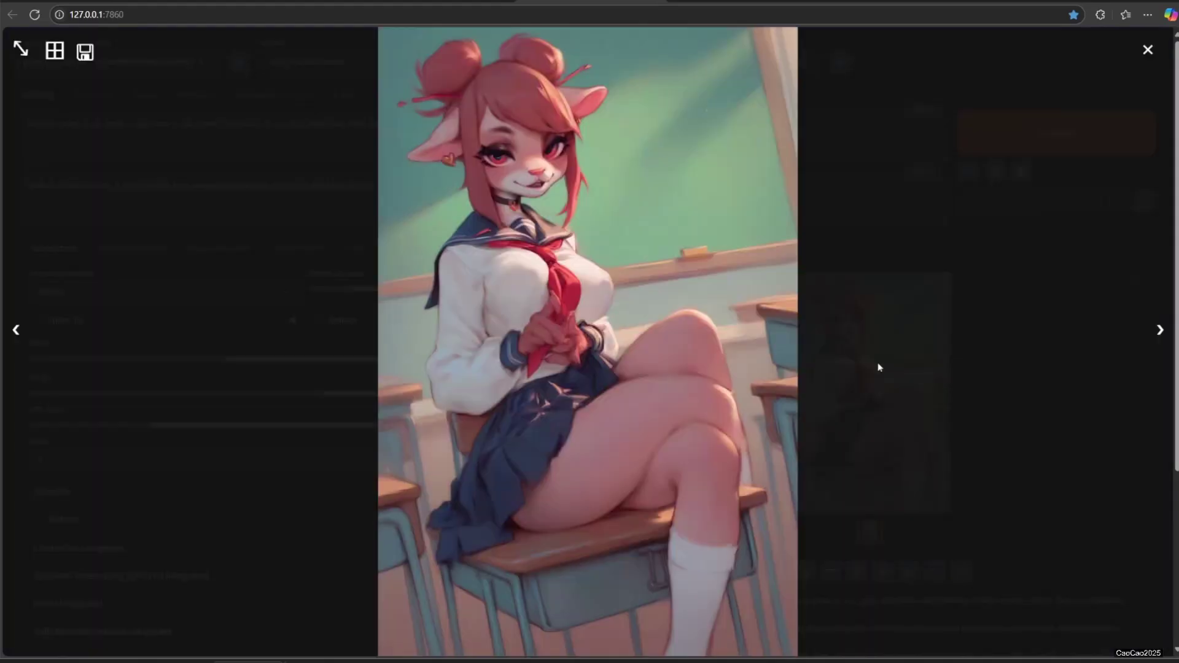
pyautogui.click(963, 393)
pyautogui.click(1041, 130)
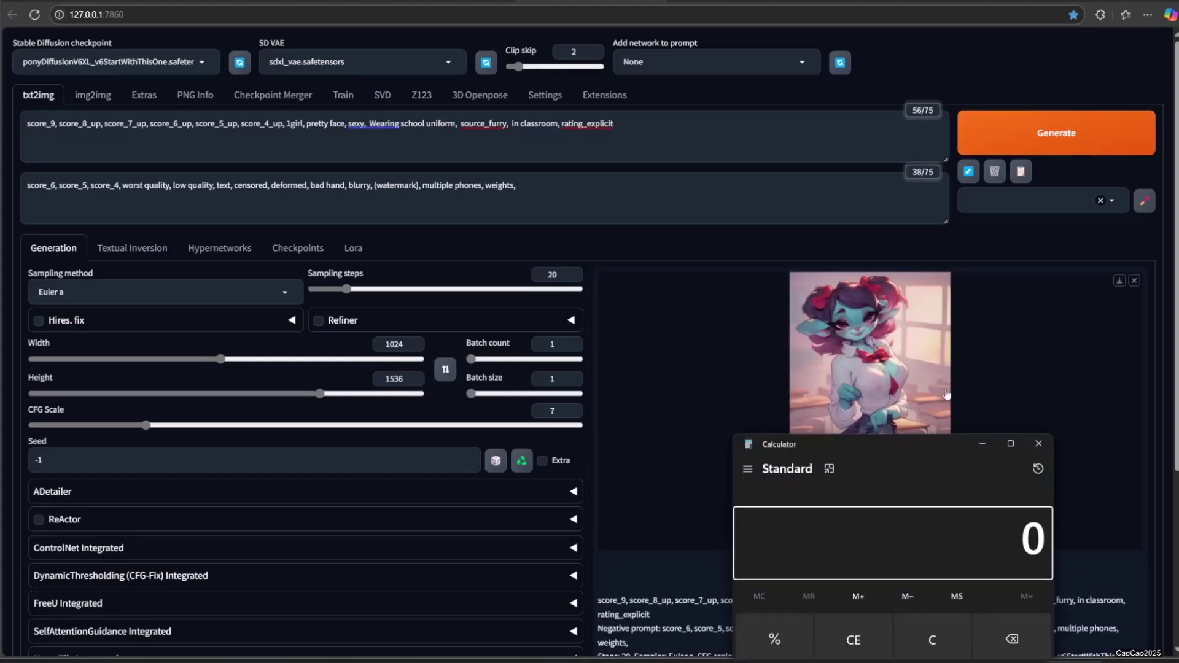
pyautogui.moveTo(879, 444); pyautogui.dragTo(875, 447)
pyautogui.click(874, 435)
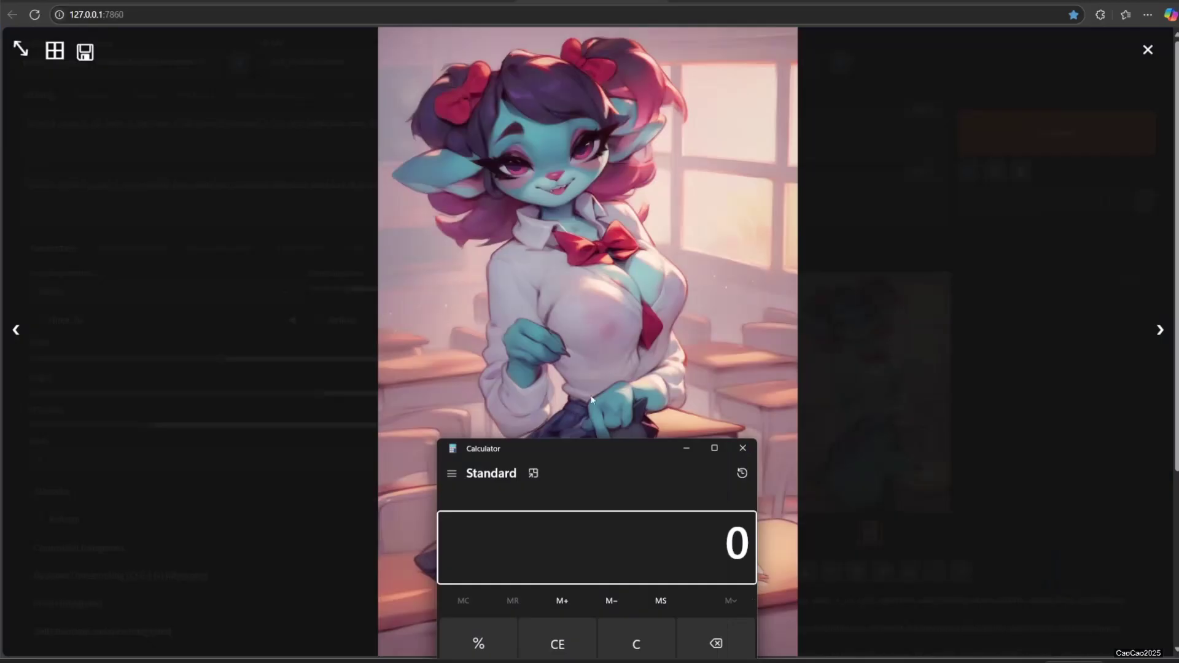
pyautogui.press('Right')
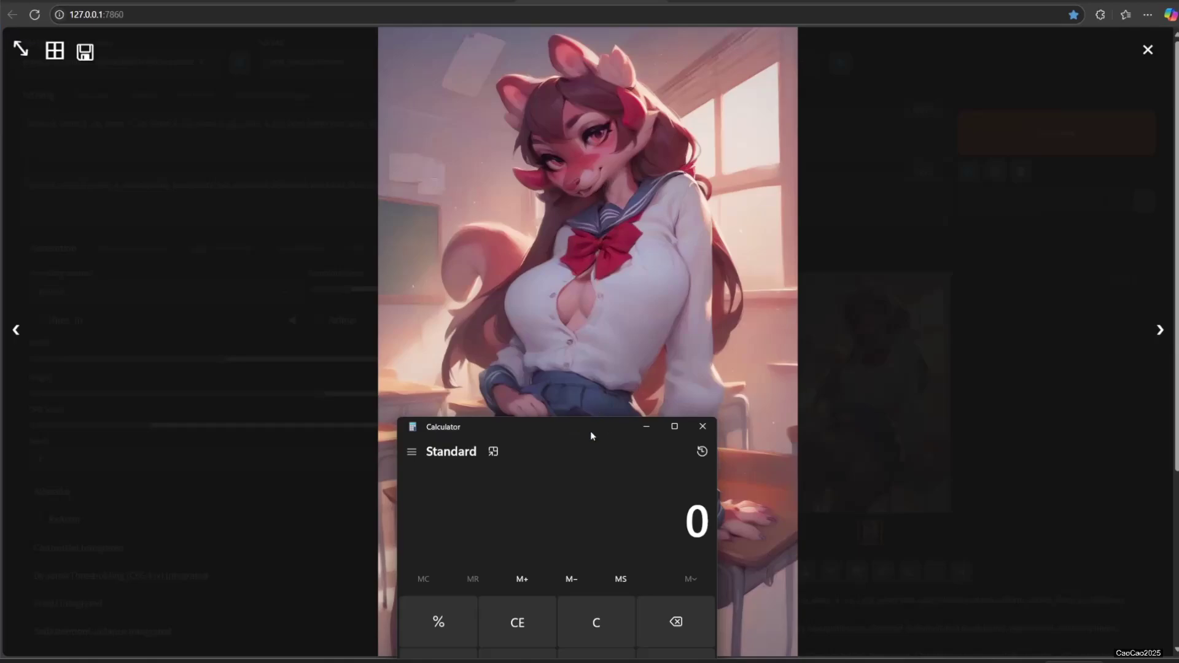
pyautogui.press('Right')
pyautogui.moveTo(591, 431); pyautogui.dragTo(692, 258)
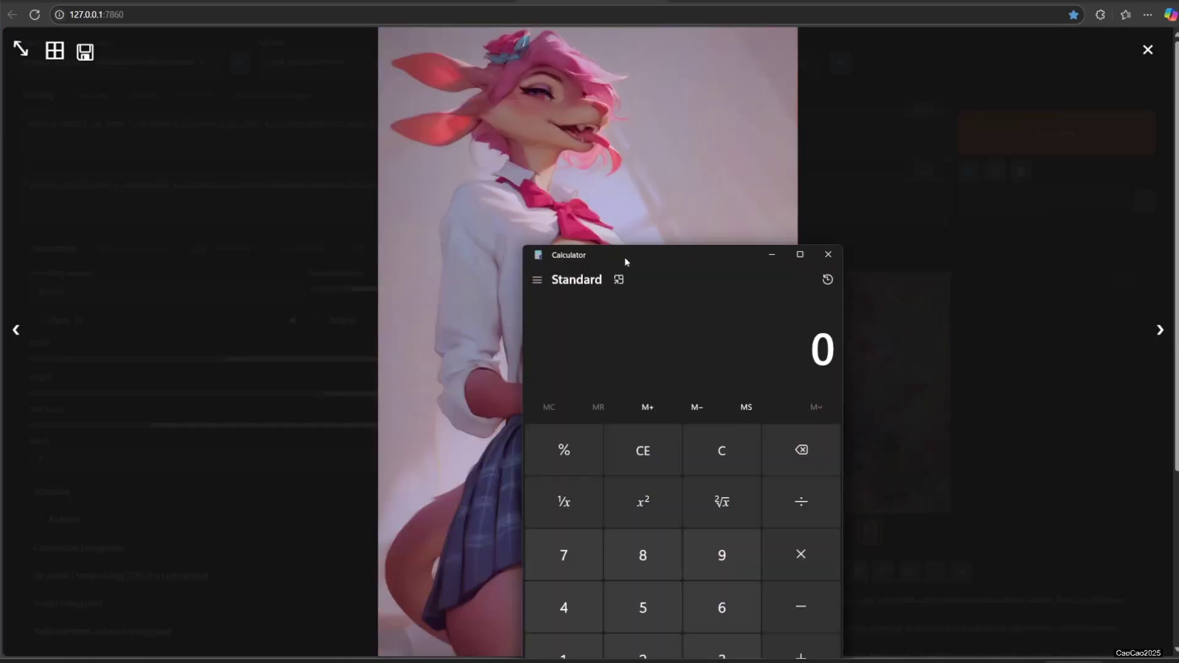
pyautogui.press('Right')
pyautogui.moveTo(626, 261); pyautogui.dragTo(631, 344)
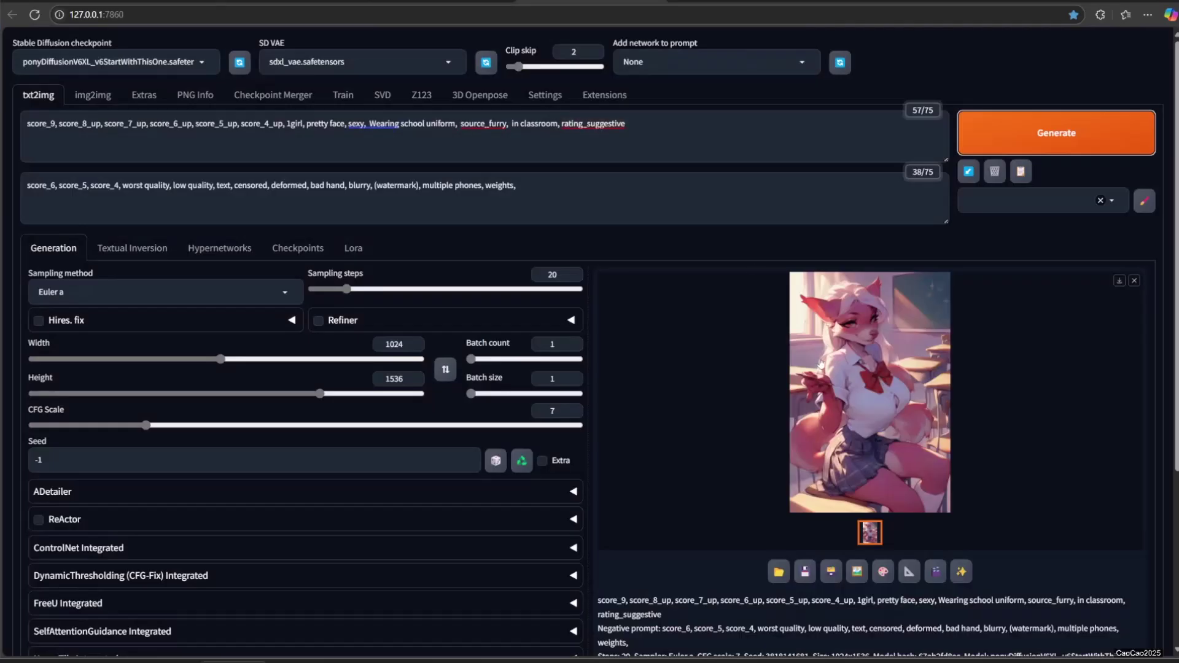
pyautogui.click(835, 356)
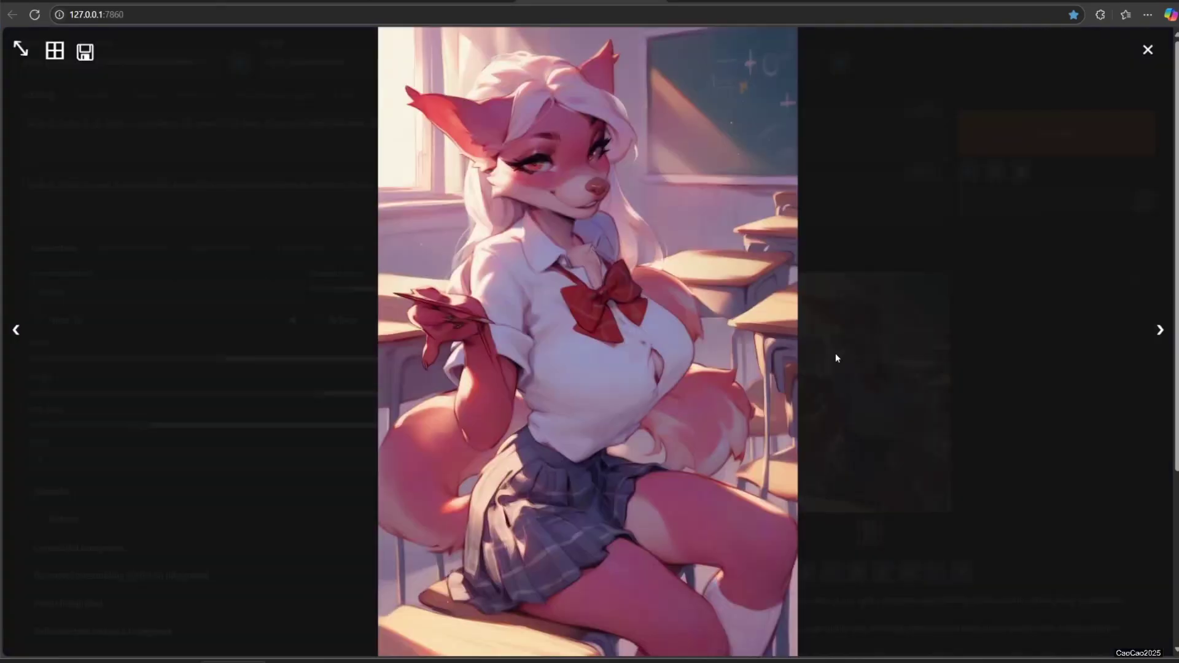
# Step: Add a 'cat' tag after rating_suggestive, generate, and view the cat image full-size
pyautogui.click(953, 387)
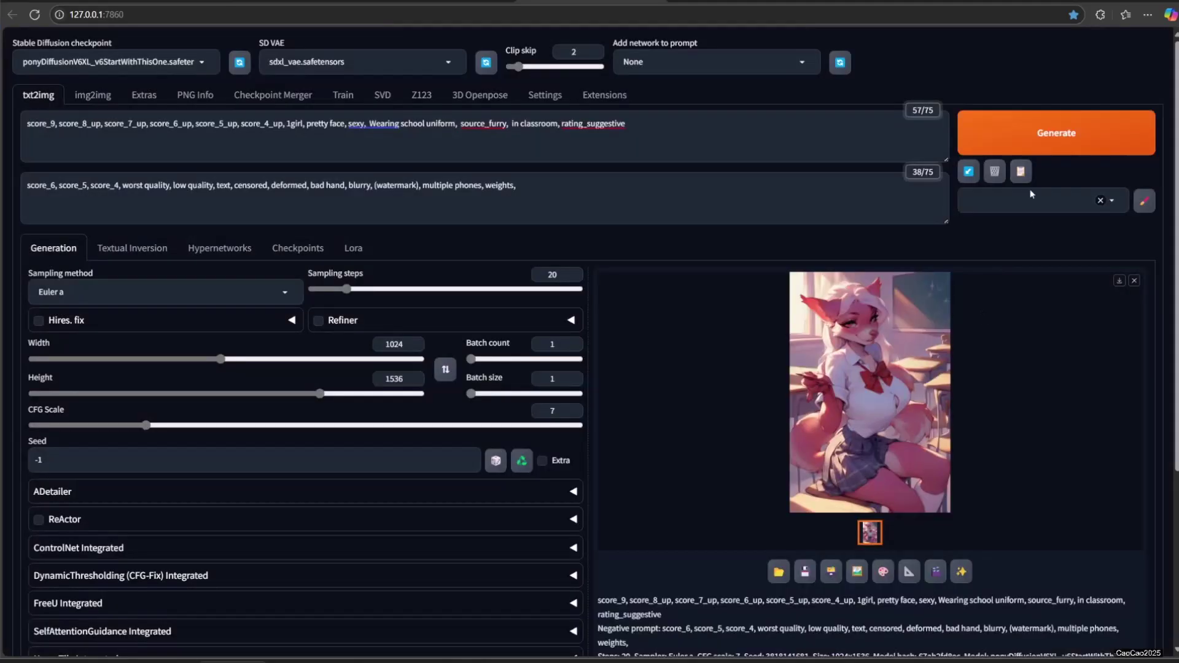
pyautogui.click(676, 125)
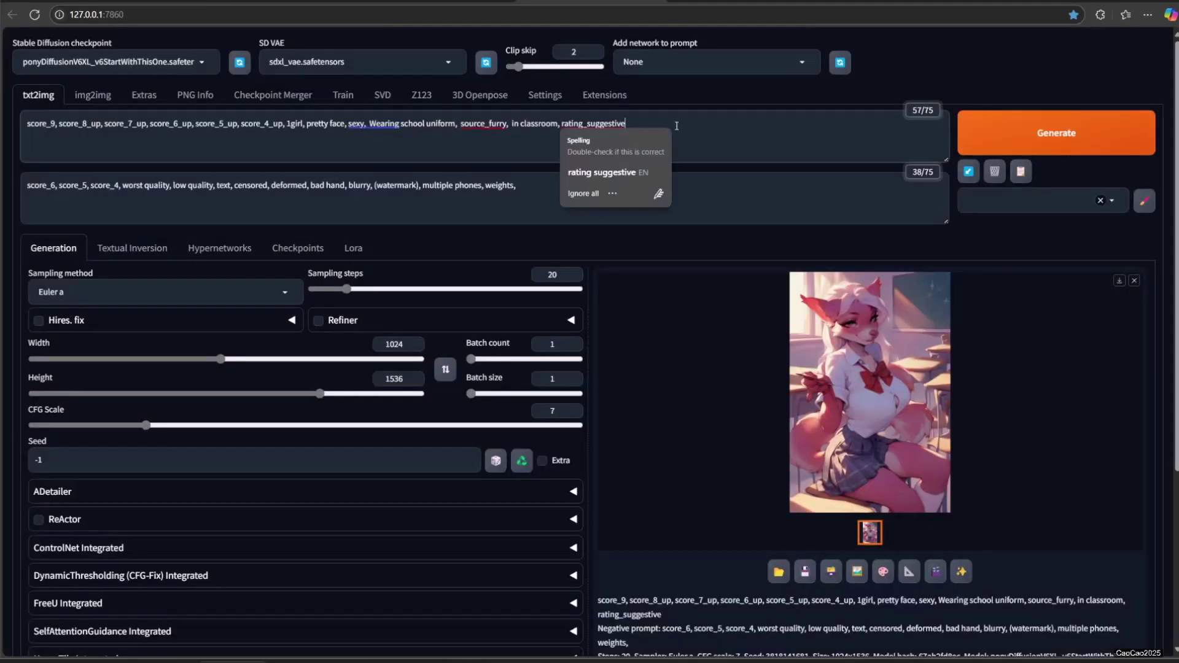
pyautogui.write(', cat')
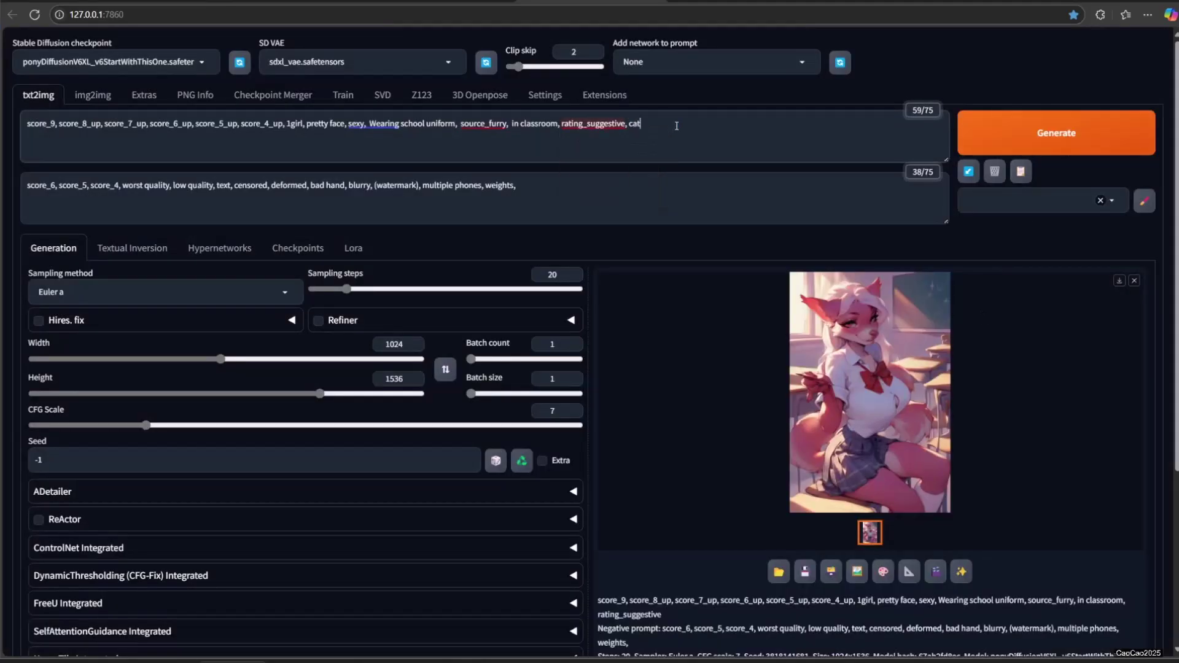
pyautogui.click(1031, 127)
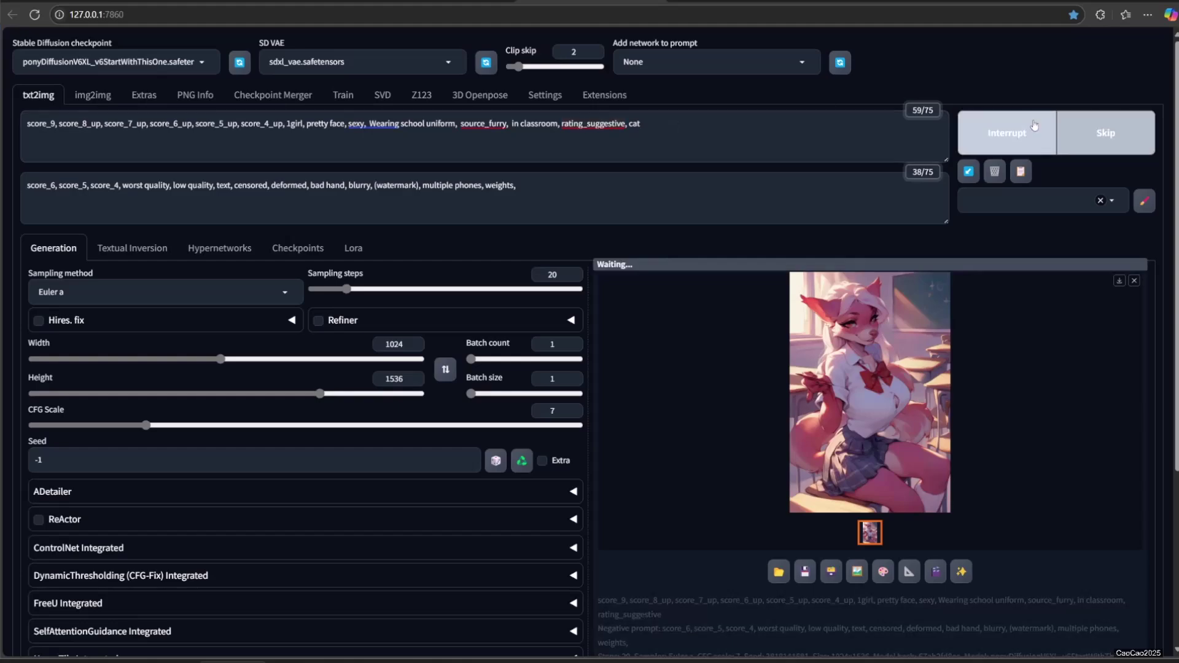
pyautogui.click(897, 392)
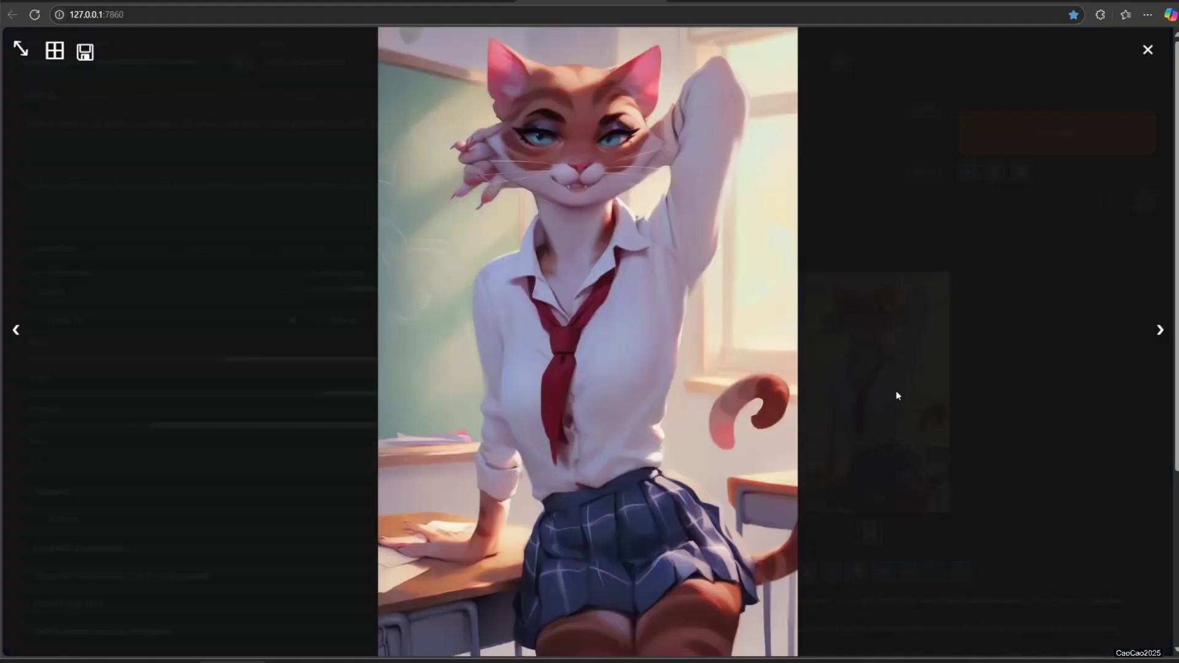
# Step: Swap the tag to 'elephant', then 'Brown Cow', viewing each generated image full-size
pyautogui.click(993, 396)
pyautogui.doubleClick(634, 126)
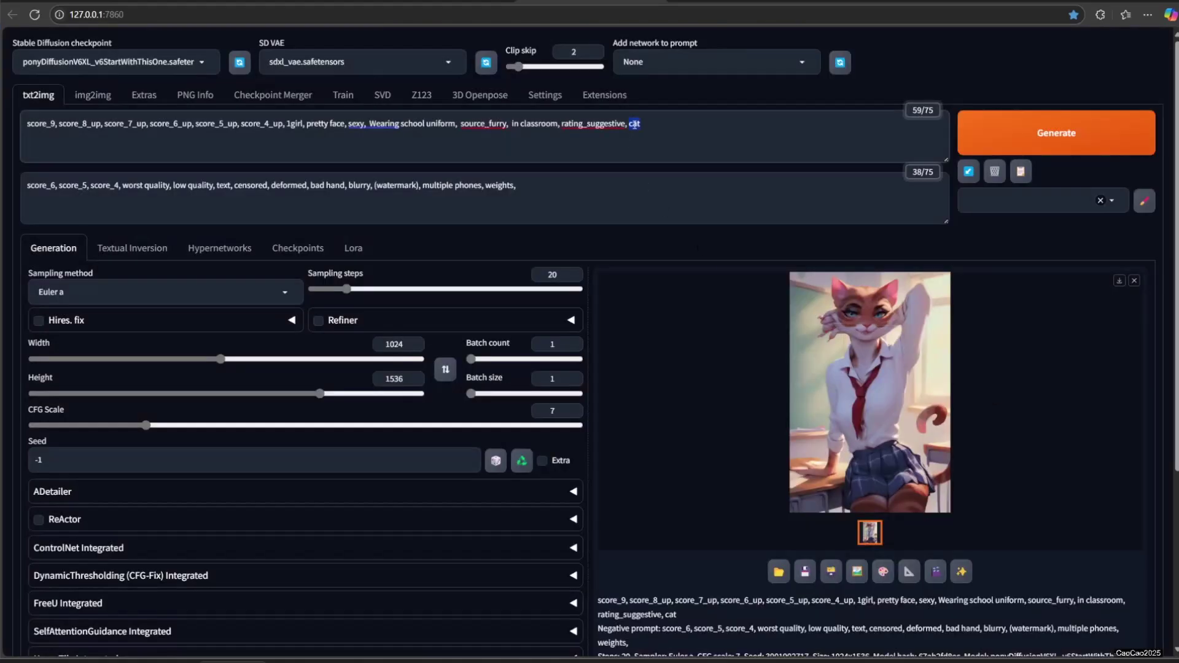
pyautogui.press('BackSpace')
pyautogui.write('elephant')
pyautogui.click(1000, 151)
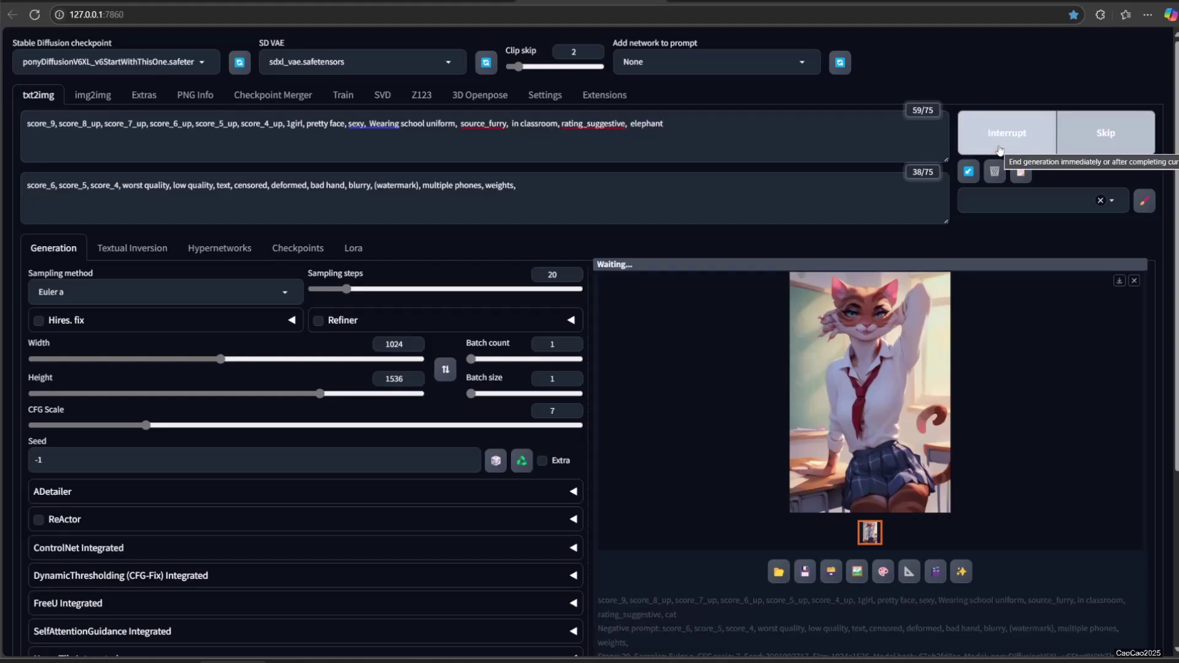
pyautogui.click(861, 387)
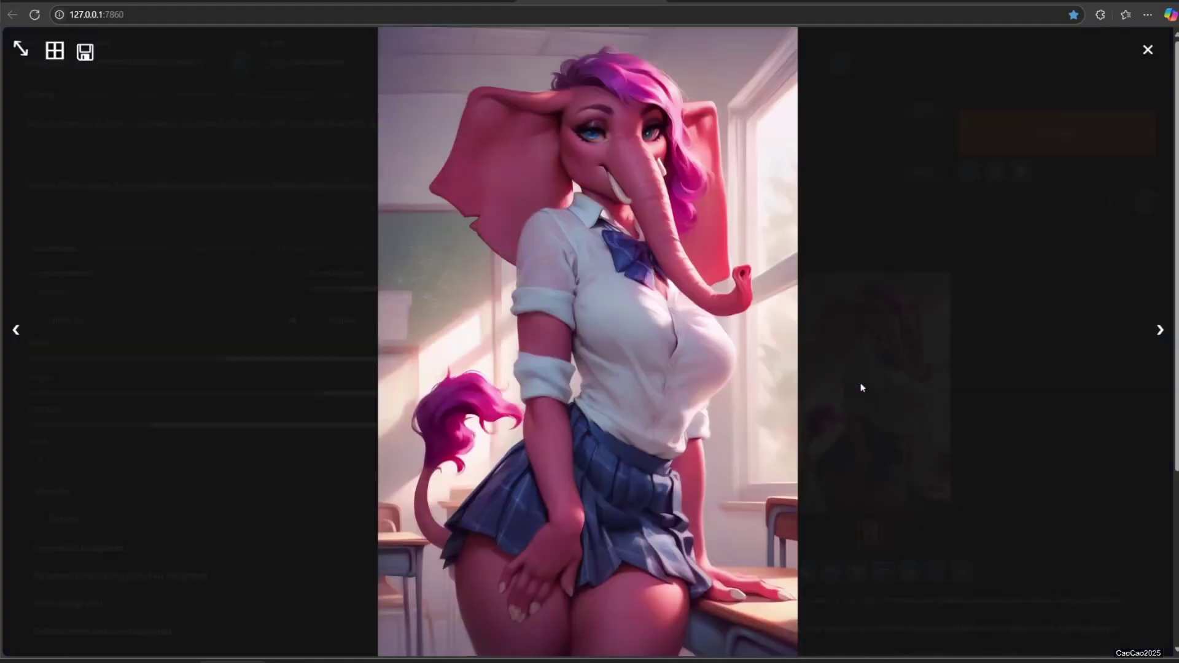
pyautogui.click(1005, 389)
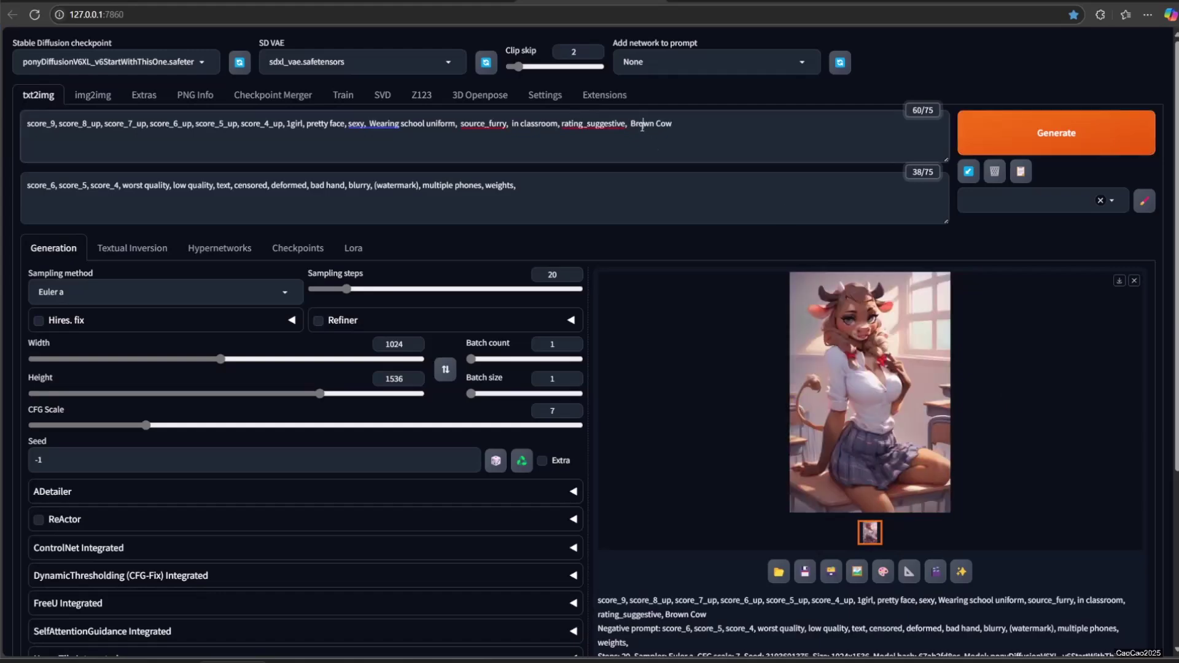
pyautogui.moveTo(641, 126); pyautogui.dragTo(676, 125)
pyautogui.click(876, 361)
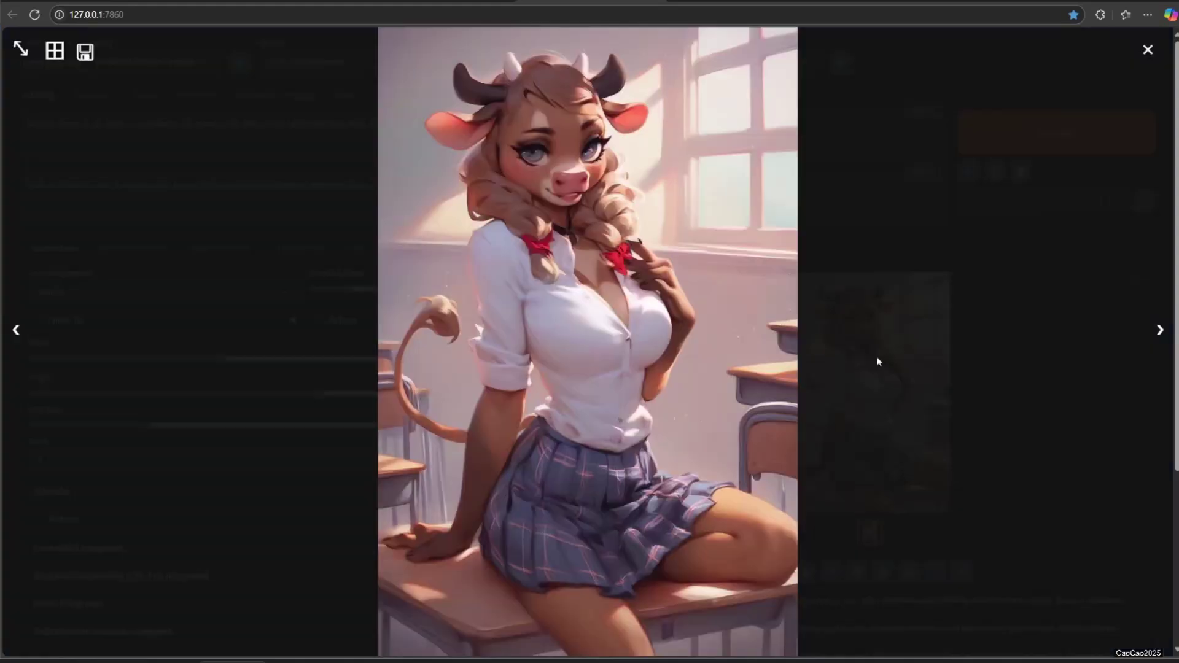
# Step: Change the last tag to 'Human Cat', generate, and view the results full-size
pyautogui.click(979, 330)
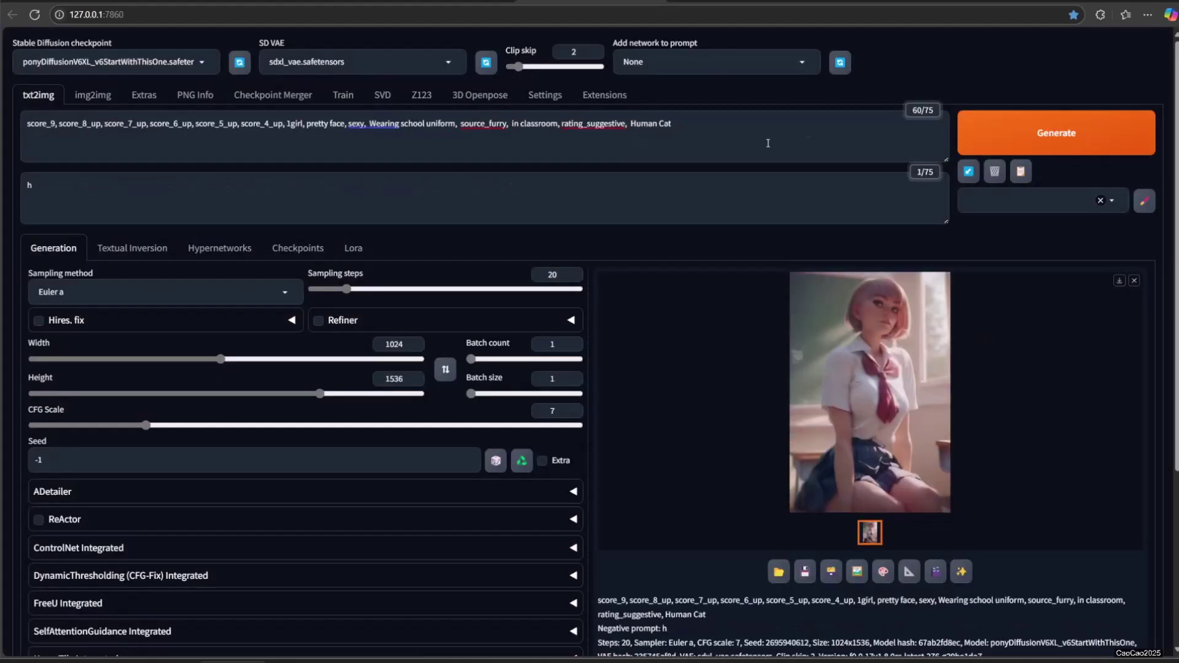
pyautogui.moveTo(672, 126); pyautogui.dragTo(630, 125)
pyautogui.click(863, 326)
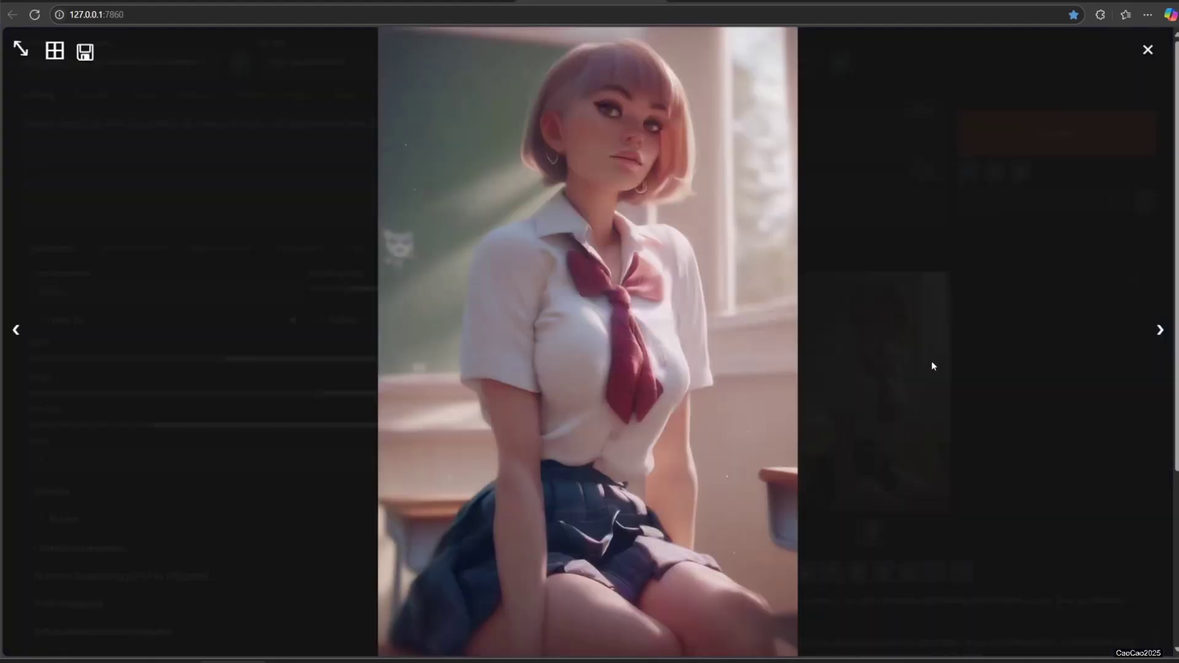
pyautogui.click(979, 418)
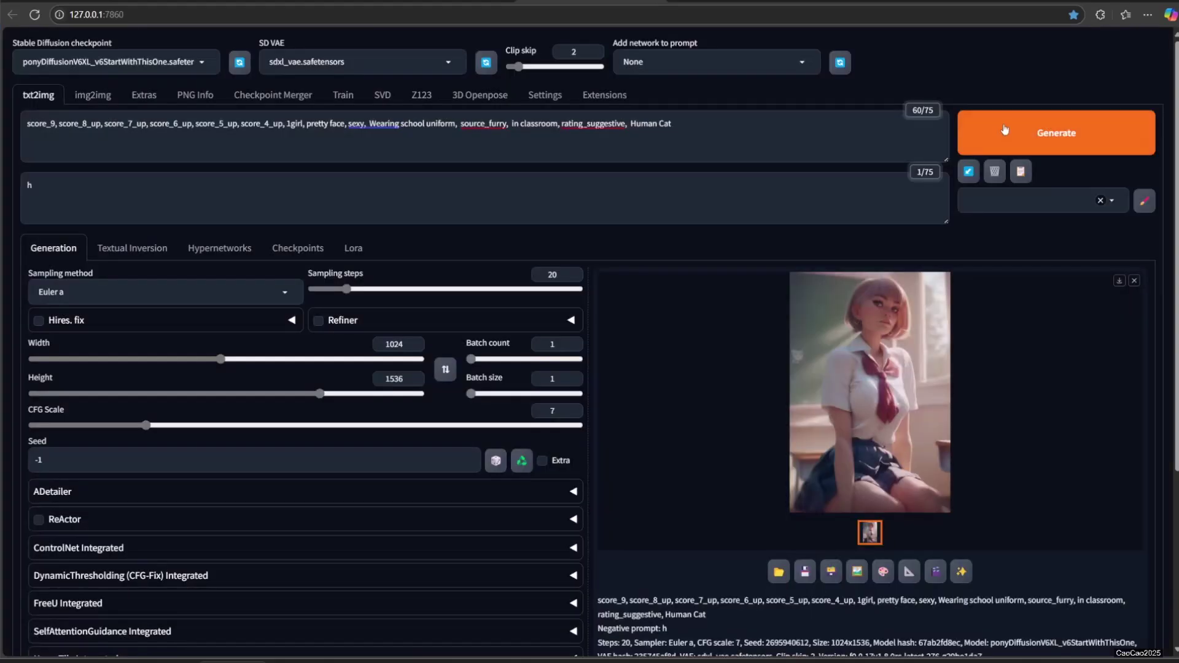
pyautogui.click(1004, 134)
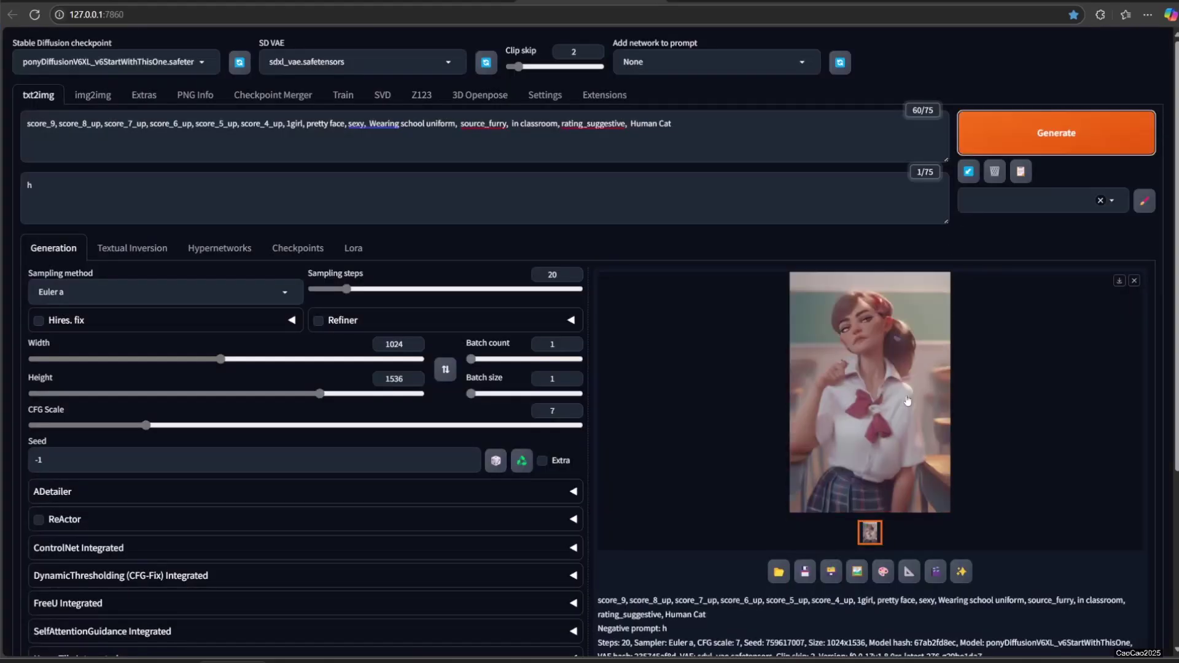
pyautogui.click(905, 399)
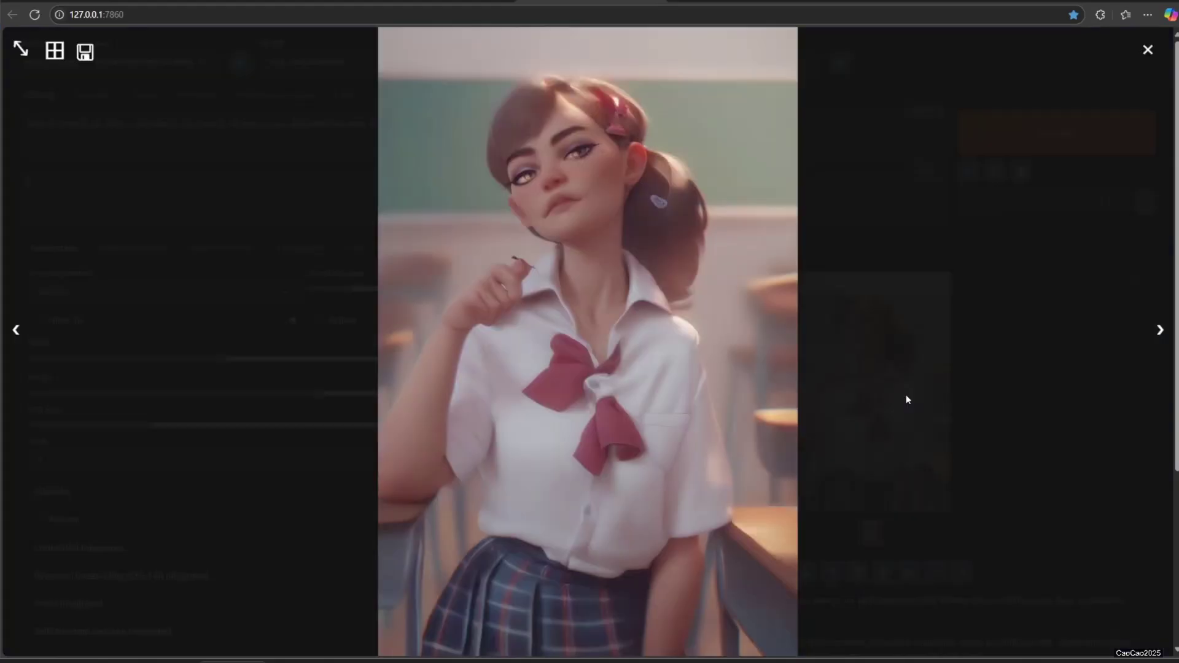
pyautogui.click(996, 399)
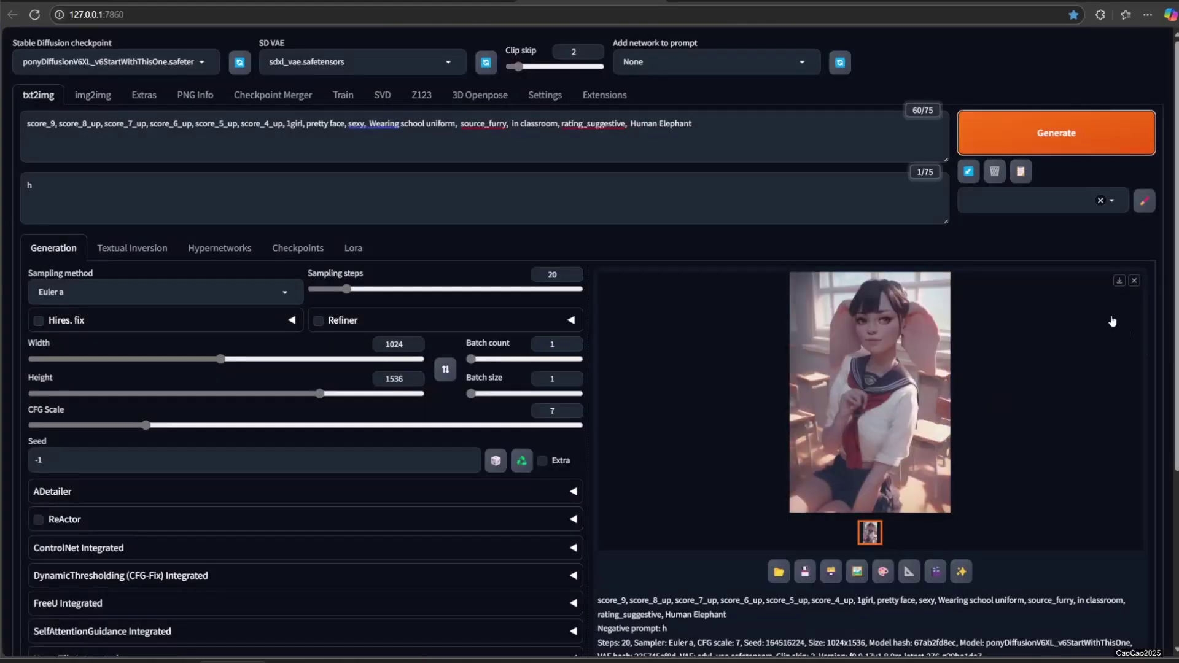
# Step: View the Human Elephant result, undo the prompt edits, and generate Human Pig images
pyautogui.click(879, 355)
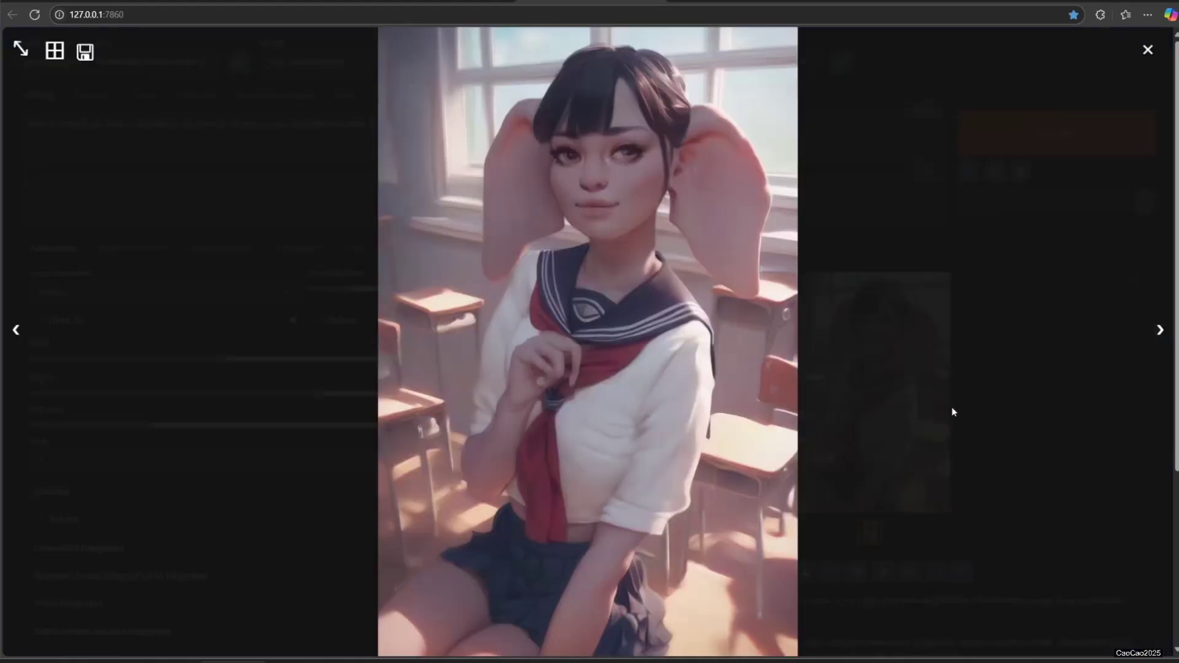
pyautogui.click(985, 416)
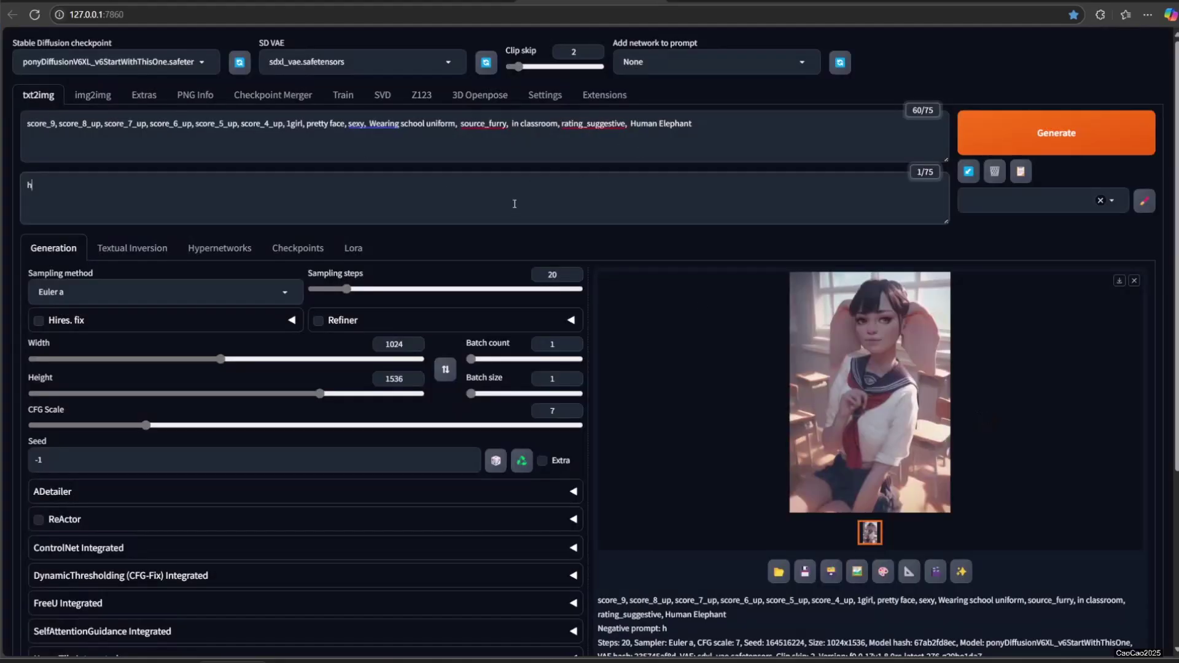
pyautogui.hotkey('ctrl', 'z')
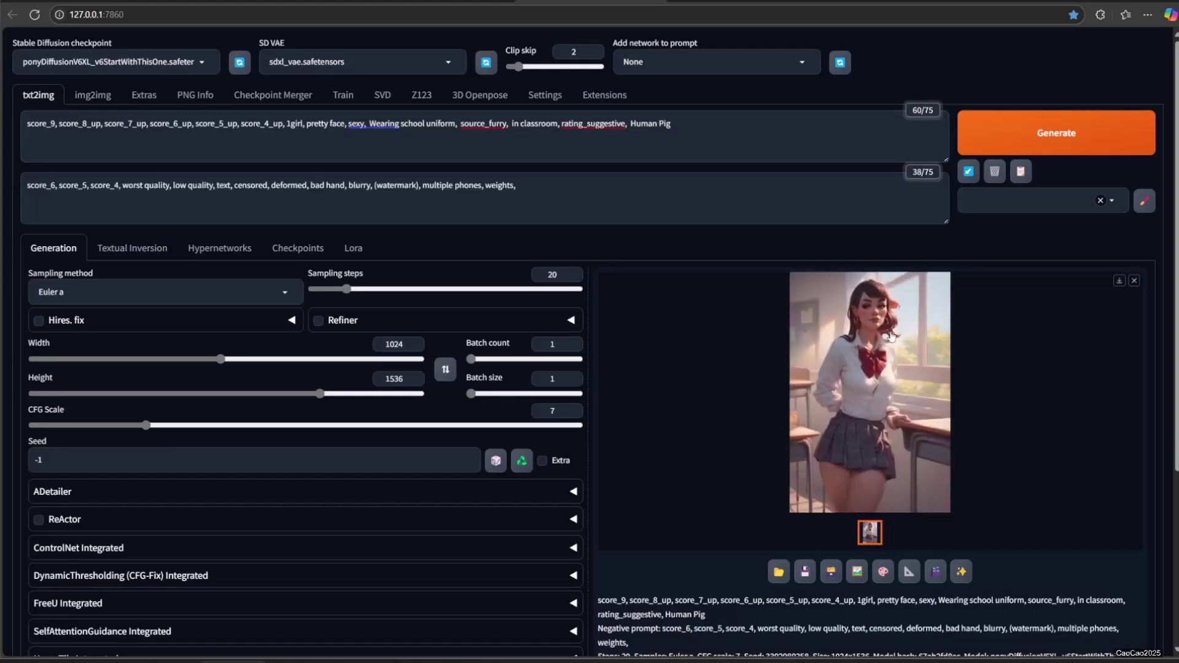
pyautogui.click(891, 335)
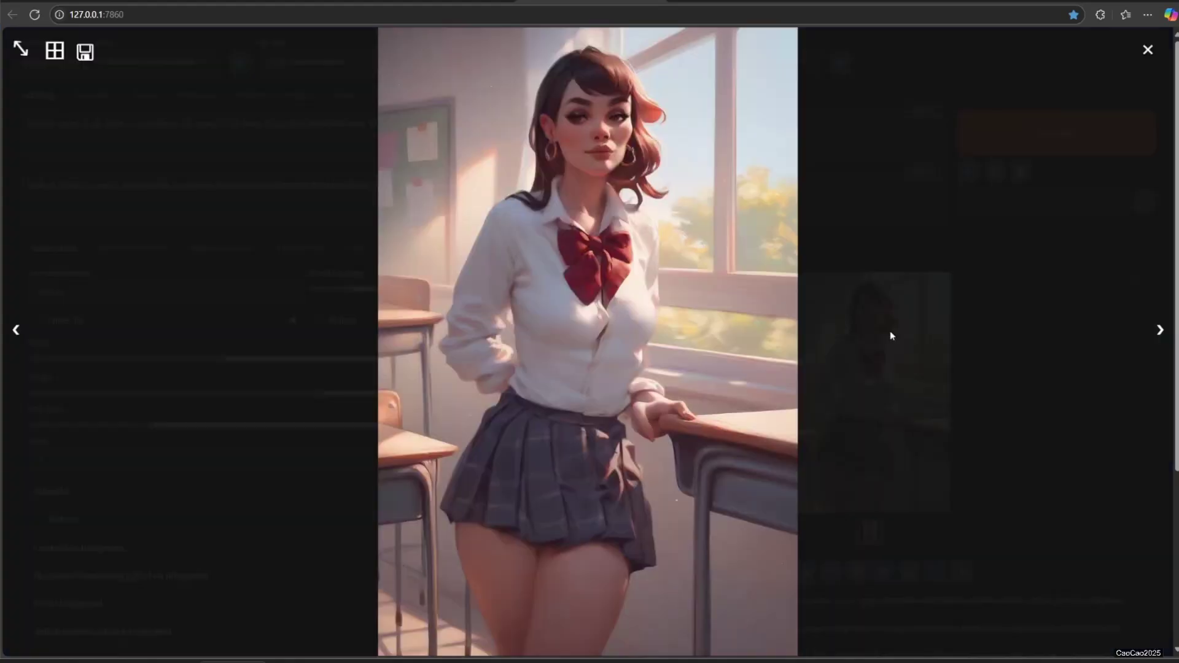
pyautogui.click(966, 412)
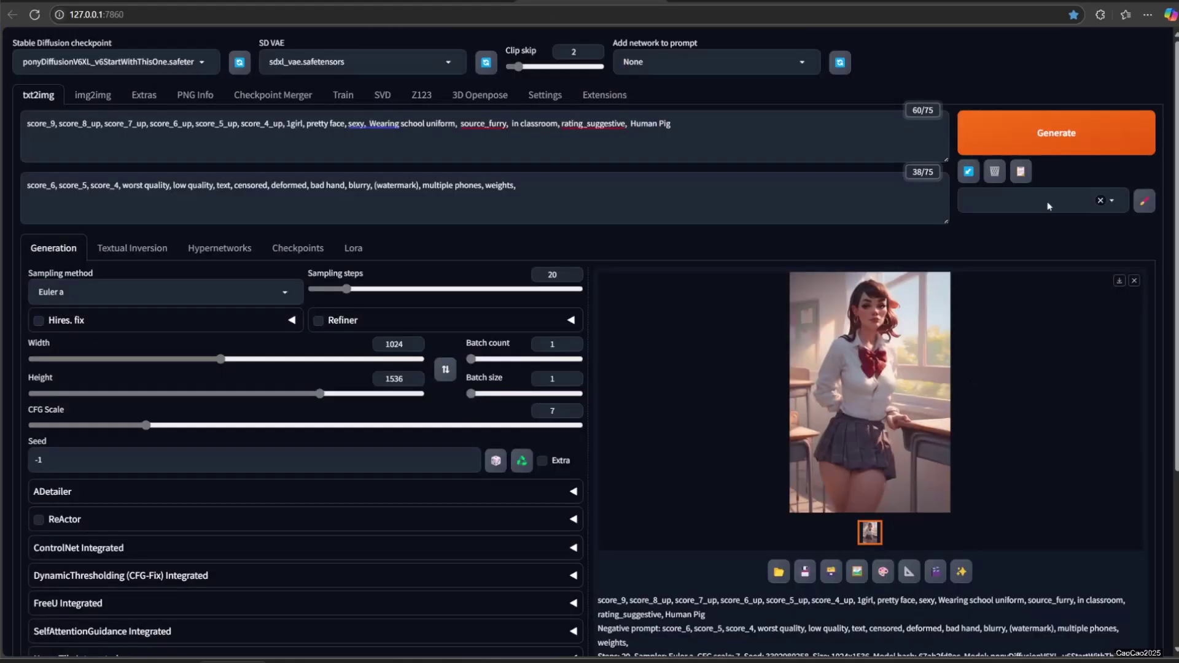
pyautogui.click(1085, 142)
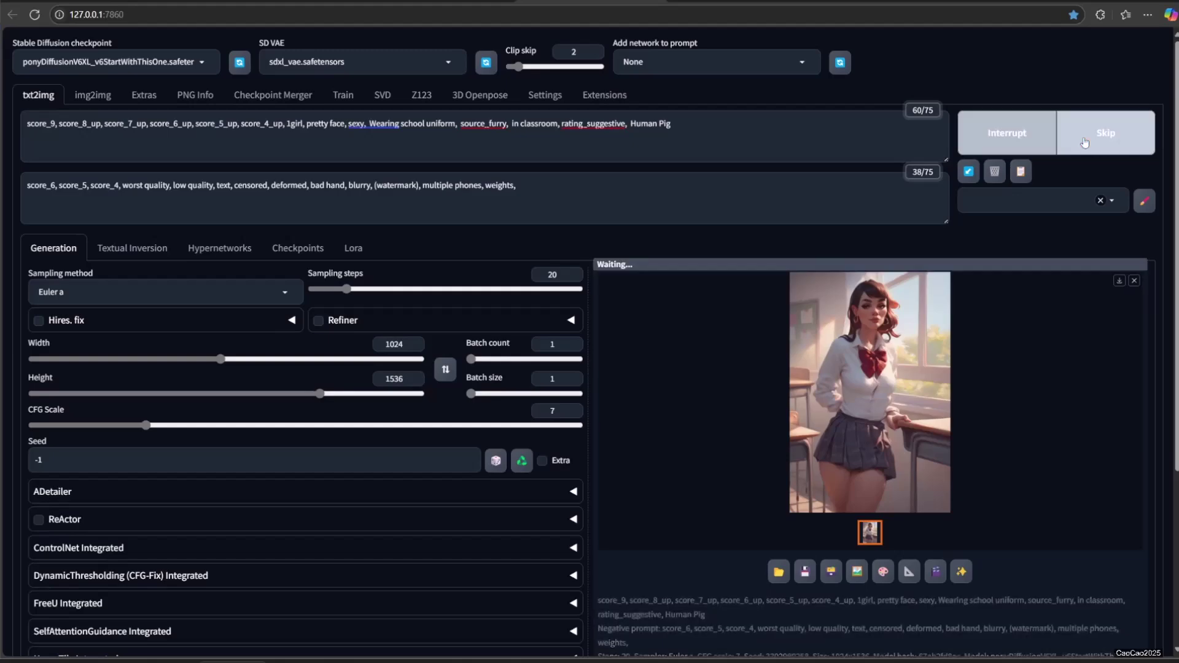
pyautogui.click(875, 366)
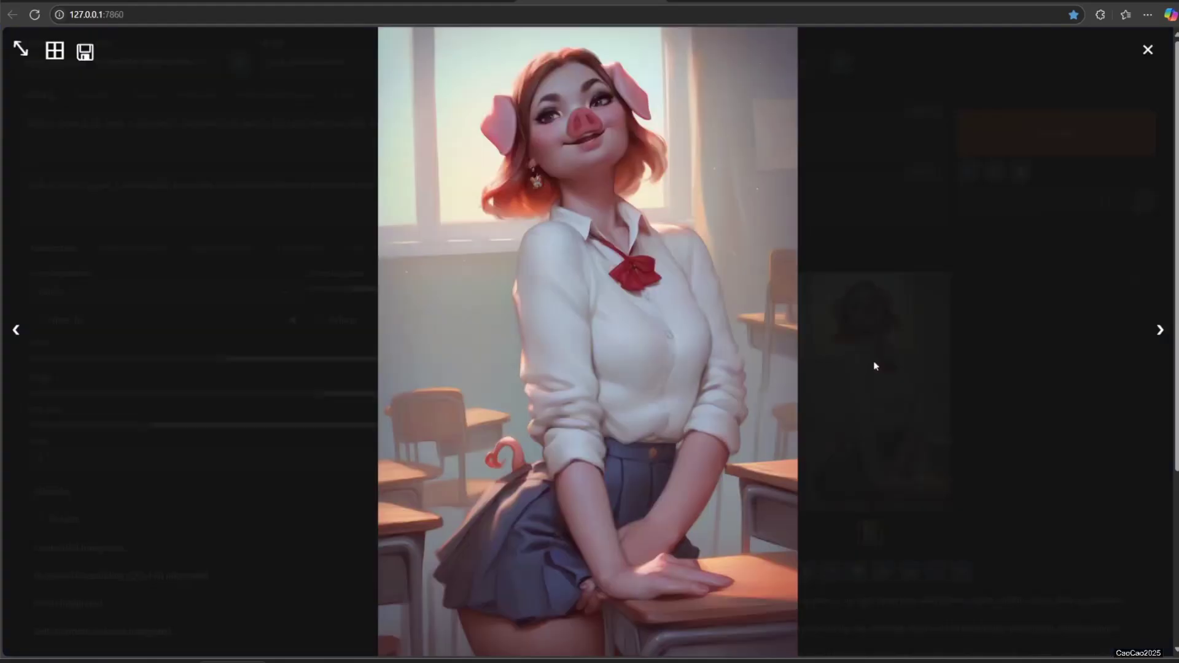
pyautogui.click(961, 423)
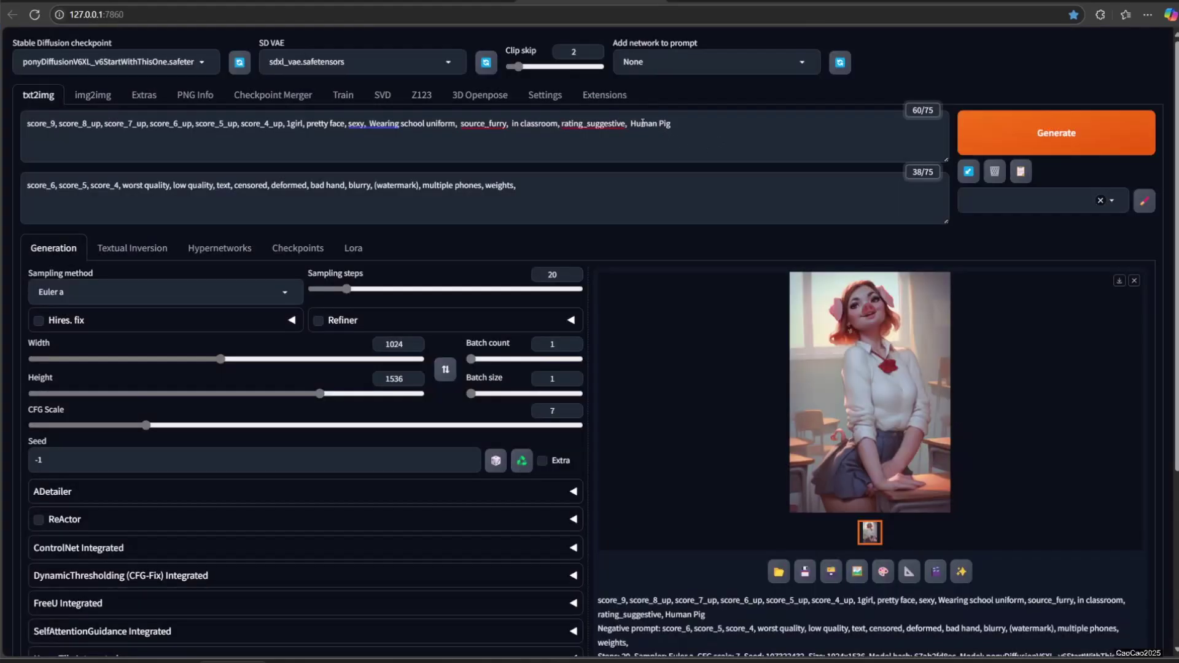
# Step: Replace 'Human Pig' with 'pixel art, toriel from undertale' and generate the image
pyautogui.moveTo(630, 123); pyautogui.dragTo(672, 123)
pyautogui.write('pixel art, toriel from undertale')
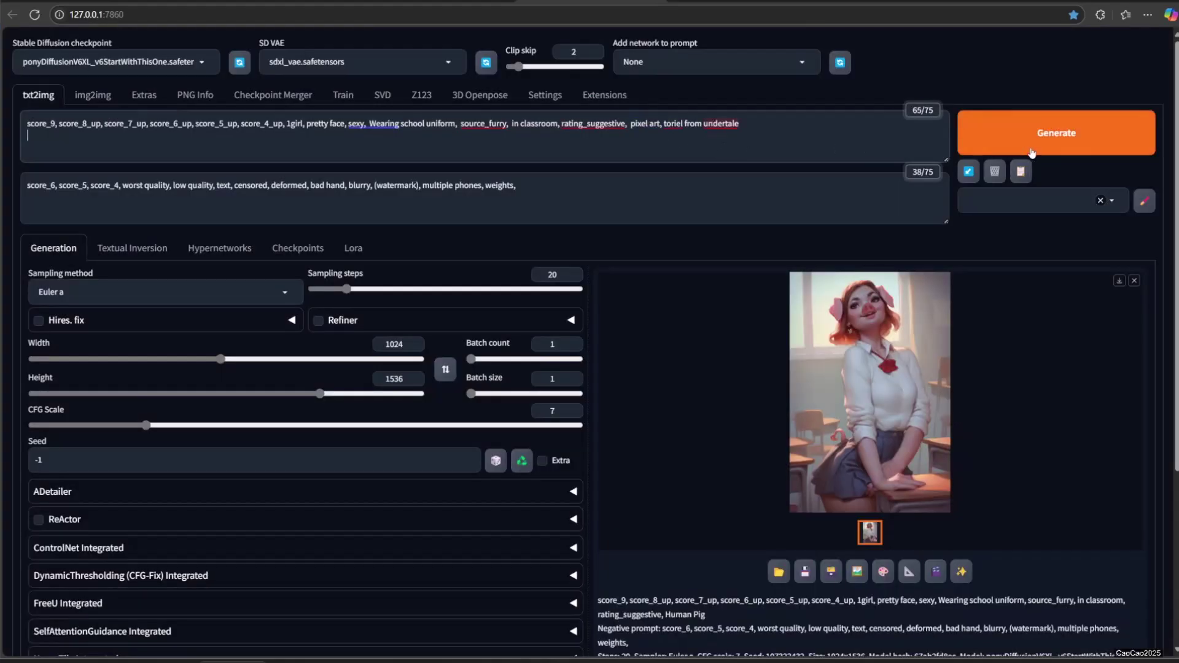
pyautogui.click(1031, 152)
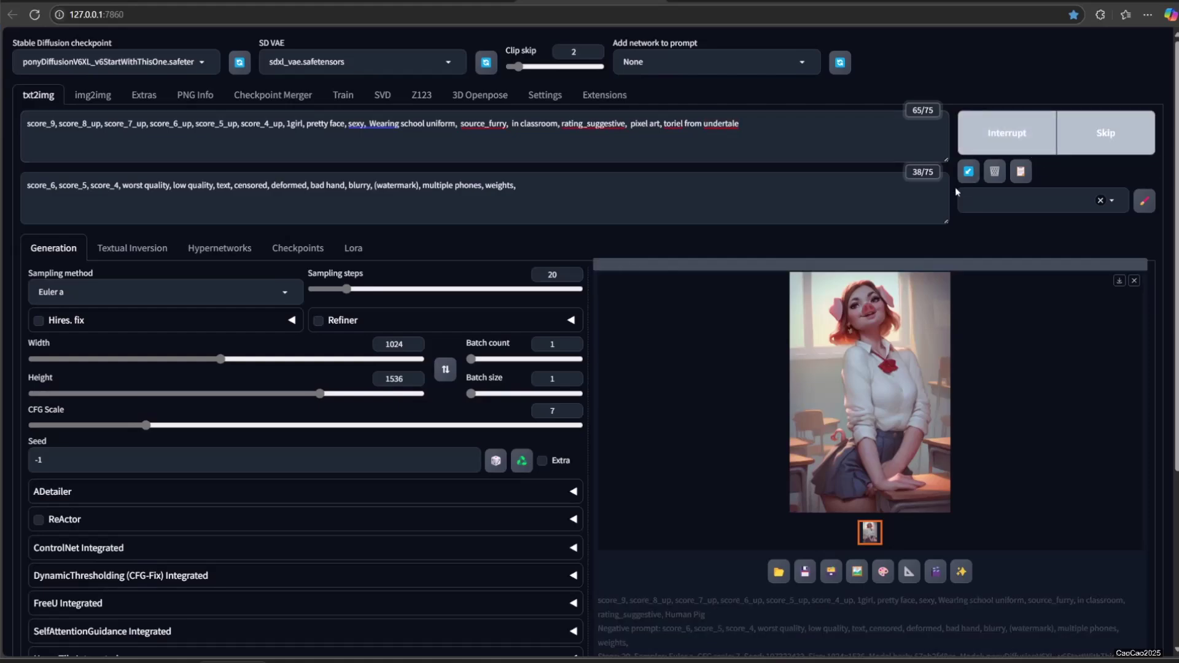
pyautogui.click(904, 370)
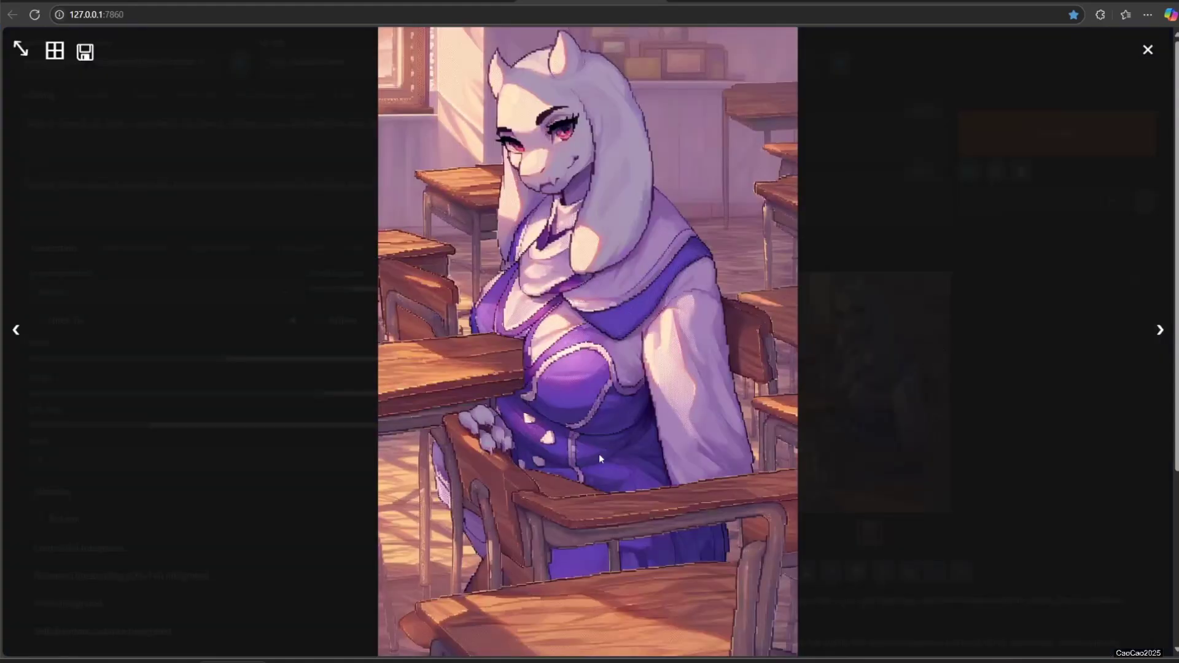
pyautogui.click(949, 420)
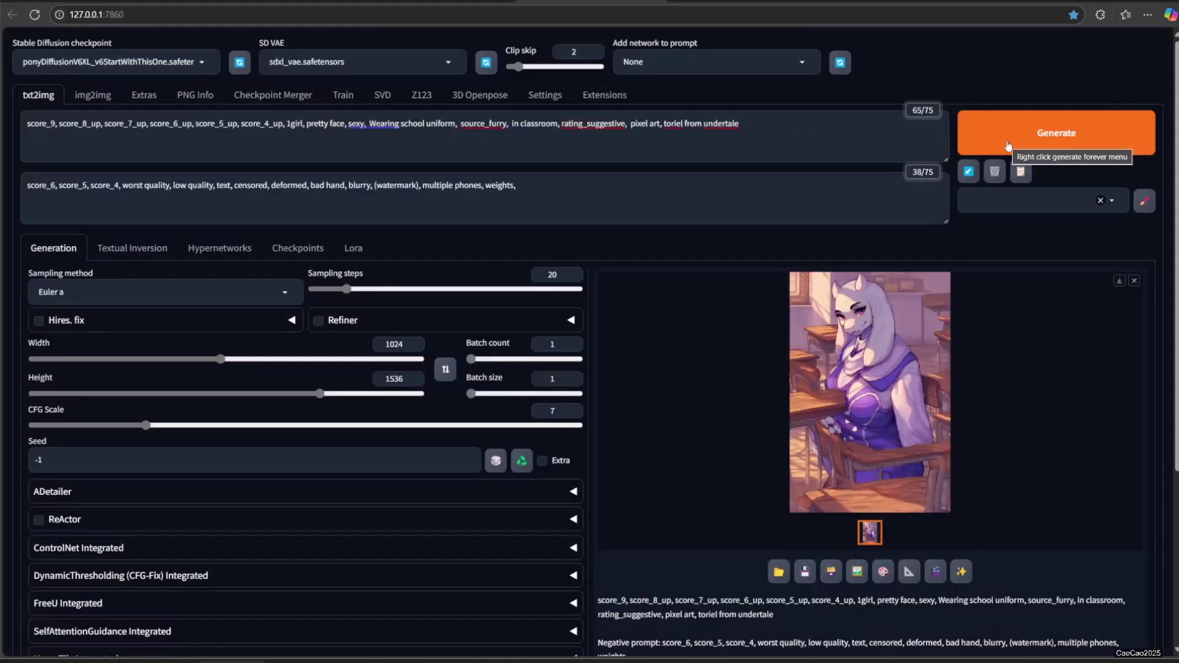
# Step: Remove the 'Wearing school uniform' and 'pretty face, sexy' tags, then regenerate Toriel
pyautogui.moveTo(391, 126); pyautogui.dragTo(460, 127)
pyautogui.press('BackSpace')
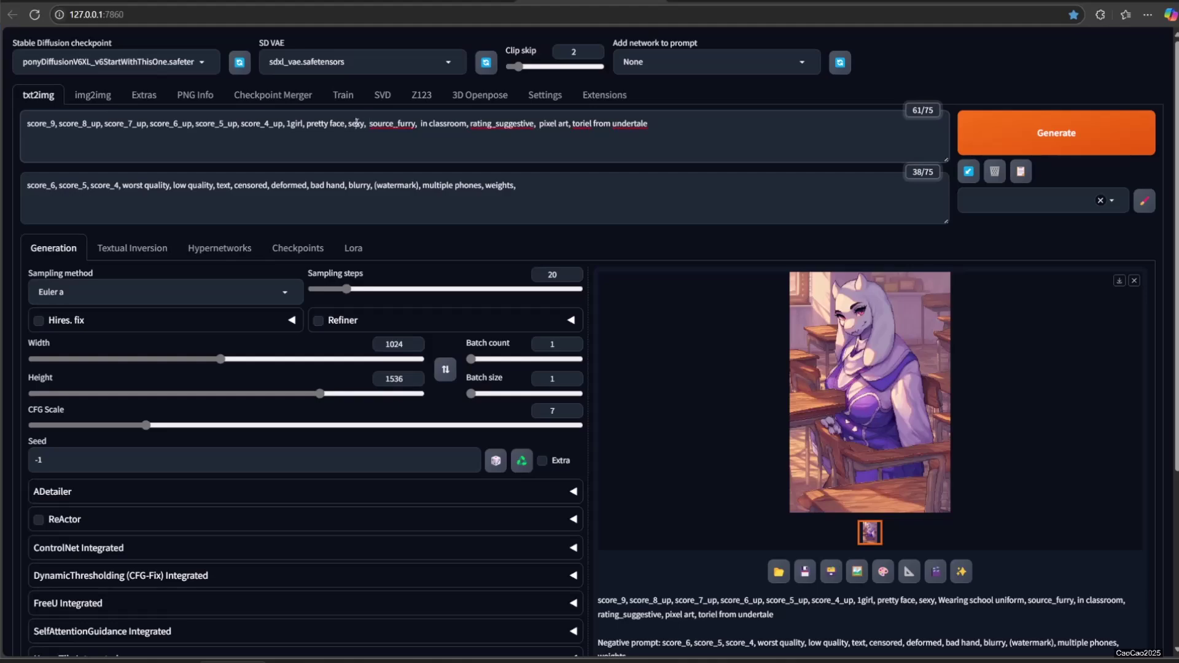
pyautogui.moveTo(307, 124); pyautogui.dragTo(368, 127)
pyautogui.press('BackSpace')
pyautogui.click(1010, 133)
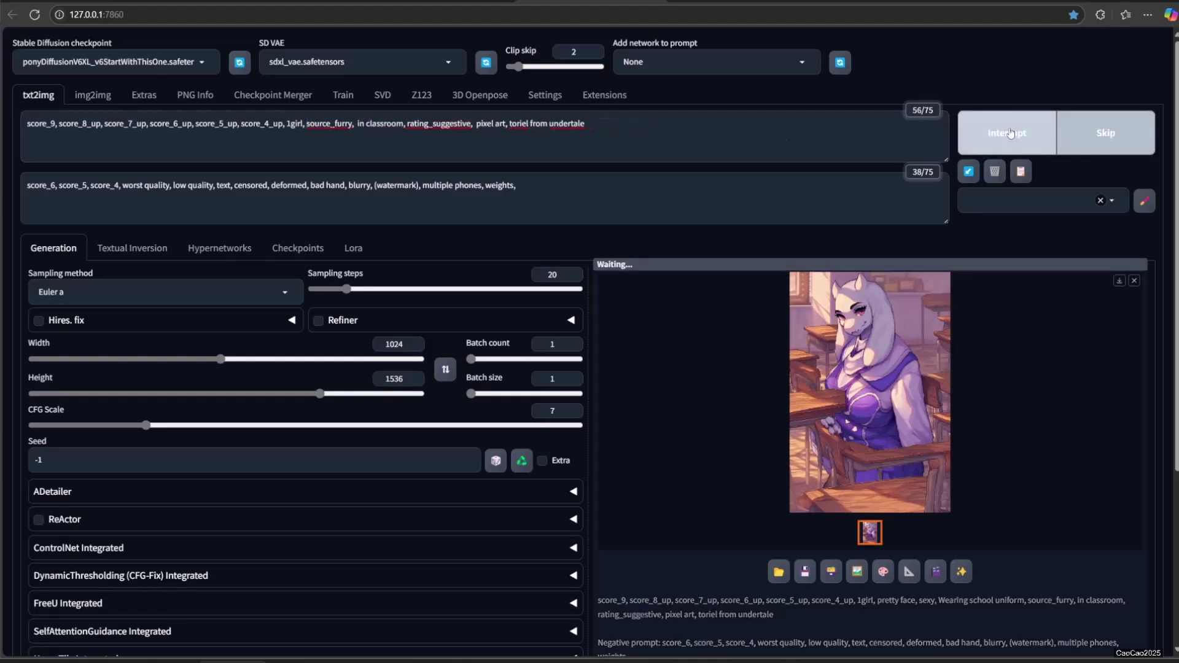
pyautogui.click(792, 354)
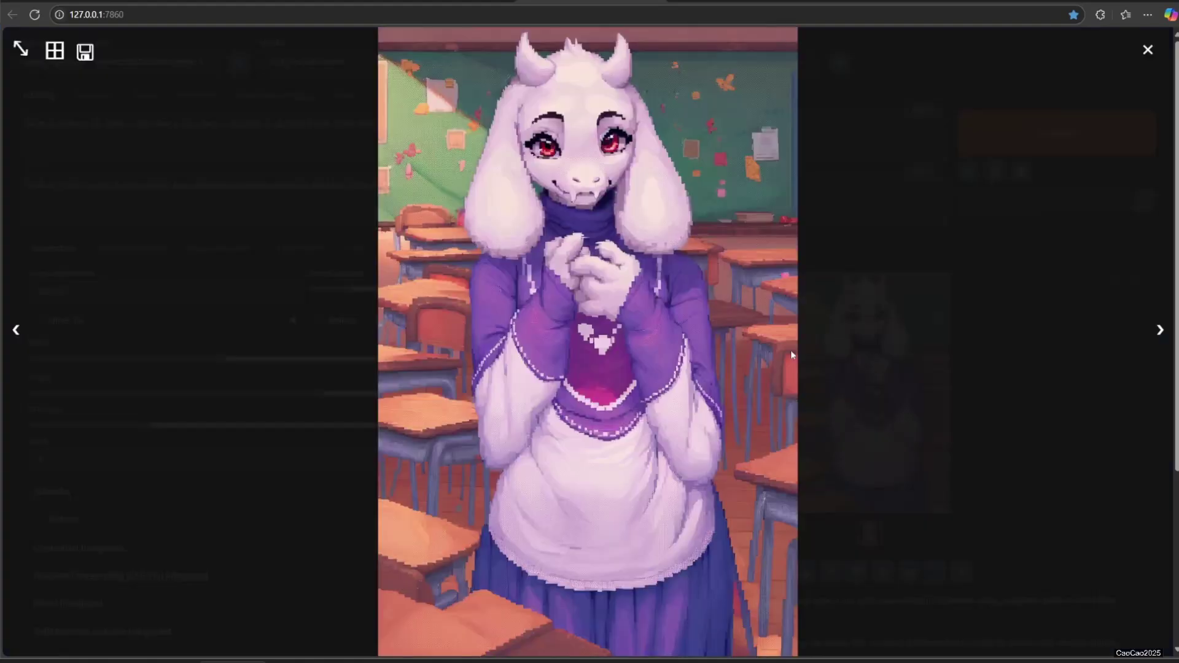
pyautogui.click(965, 388)
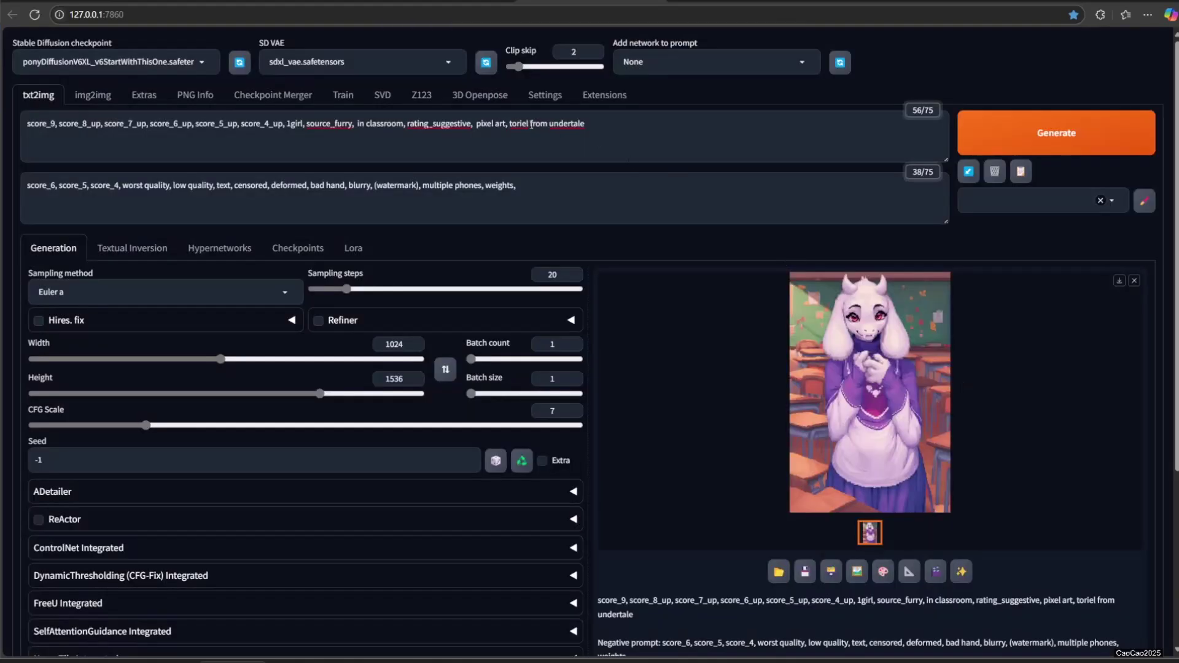
# Step: Drop the 'pixel art' tag and generate Toriel without the pixel-art style
pyautogui.doubleClick(483, 125)
pyautogui.hotkey('ctrl', 'shift', 'Right')
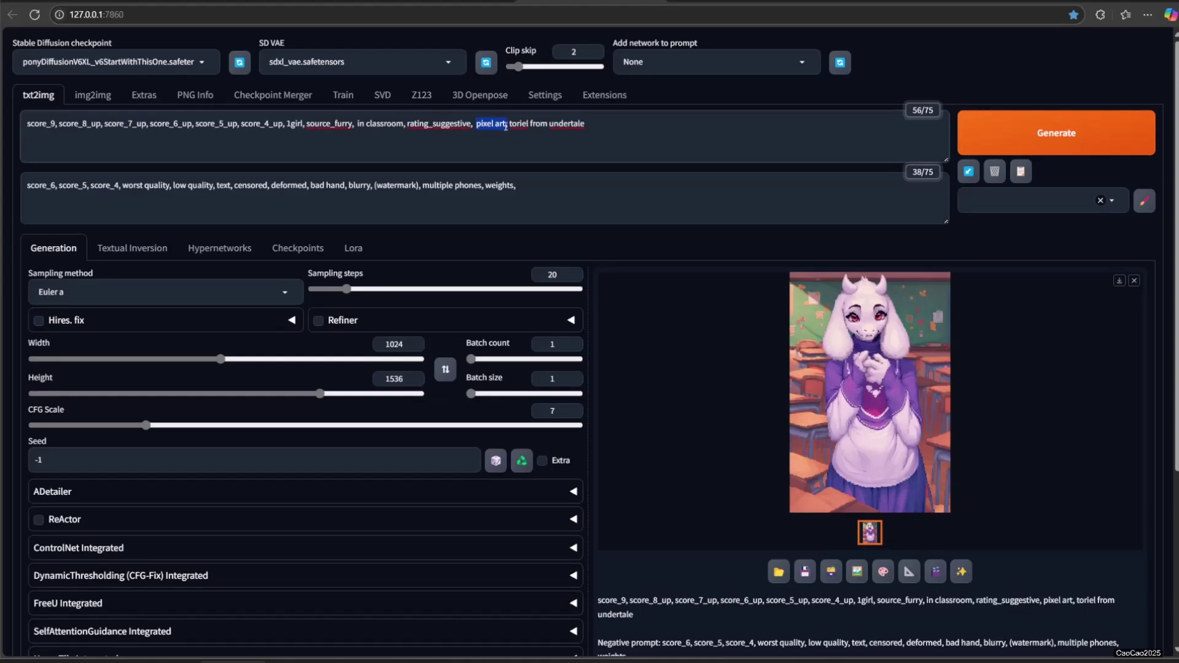
pyautogui.press('BackSpace')
pyautogui.click(1044, 152)
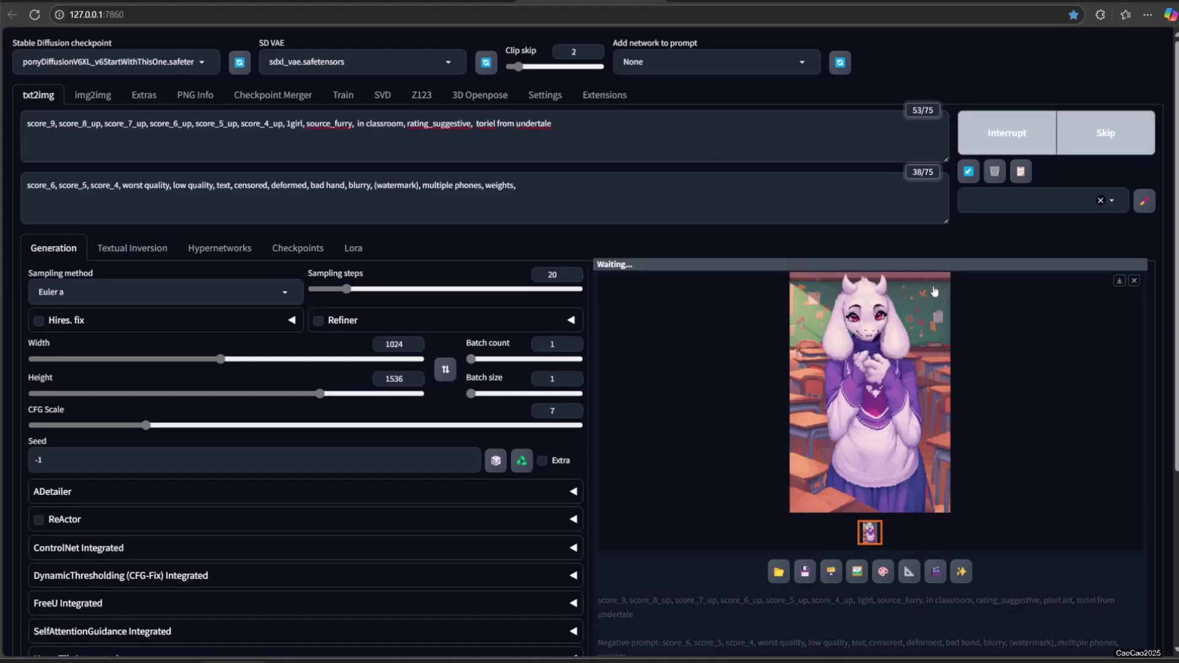
pyautogui.click(896, 332)
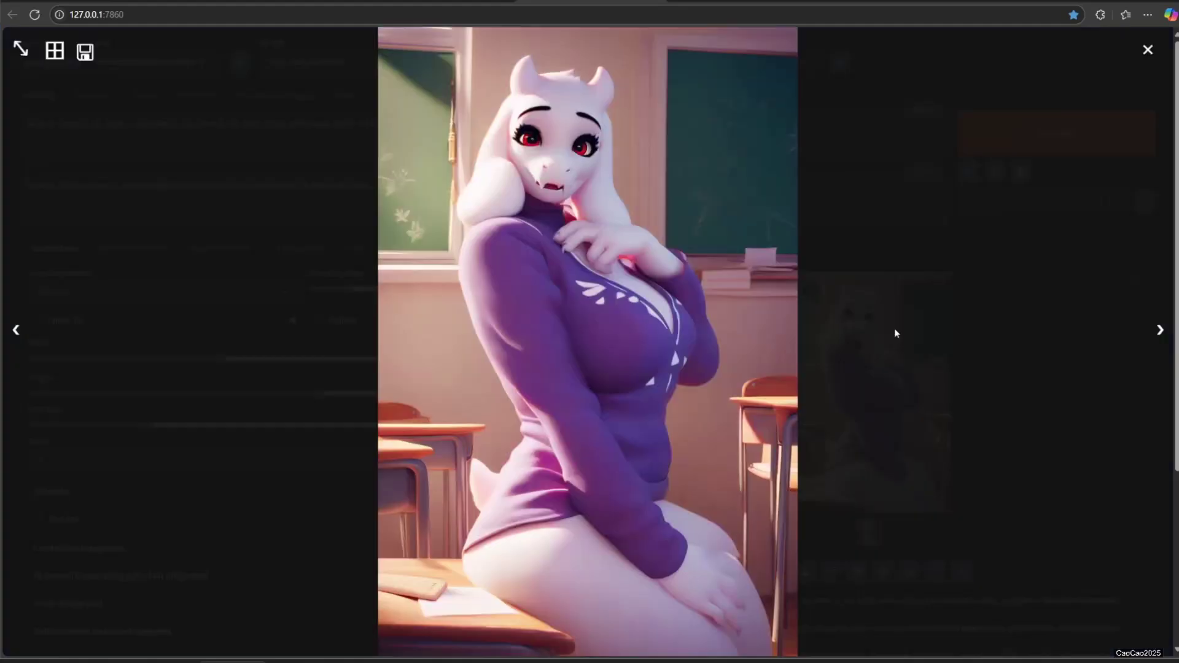
pyautogui.click(961, 367)
# Step: Put Raphtalia from Shield Hero in place of Toriel and generate two classroom images
pyautogui.write('Raphtalia from Shield Hero')
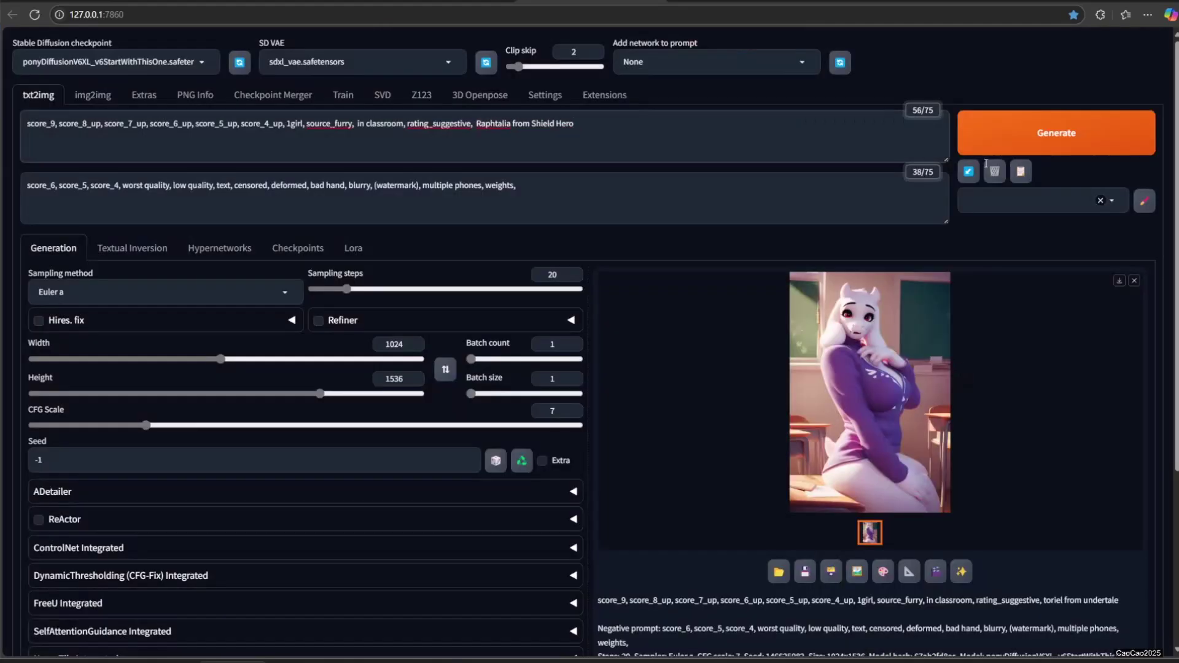
pyautogui.click(1031, 138)
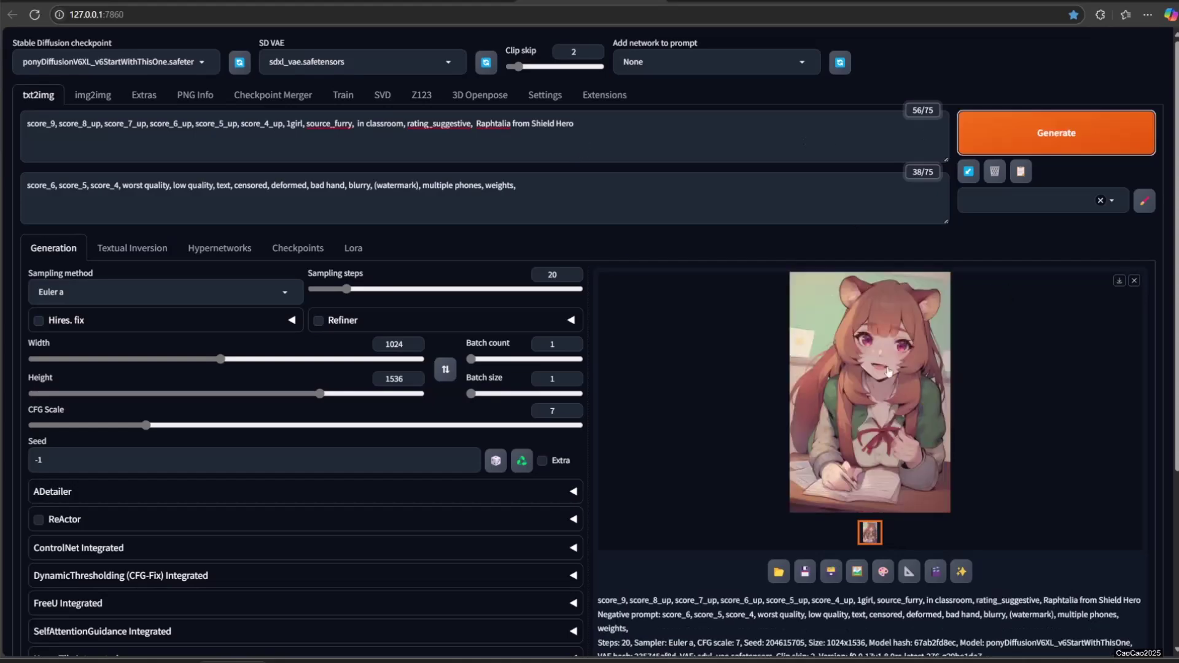
pyautogui.click(862, 380)
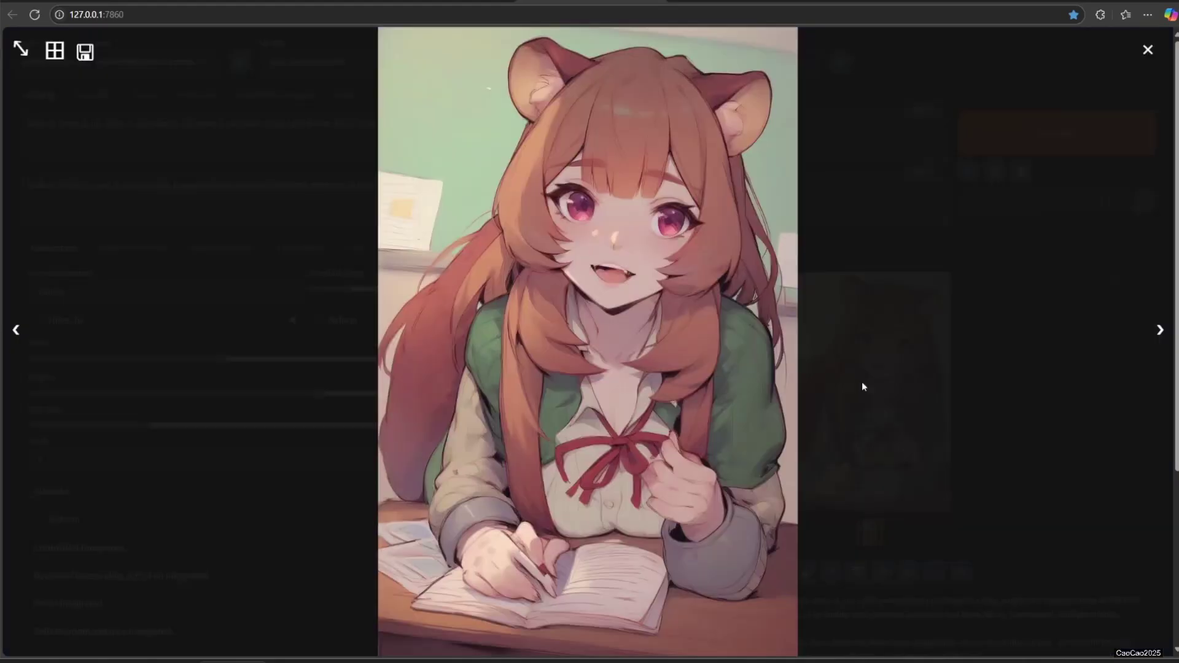
pyautogui.click(961, 355)
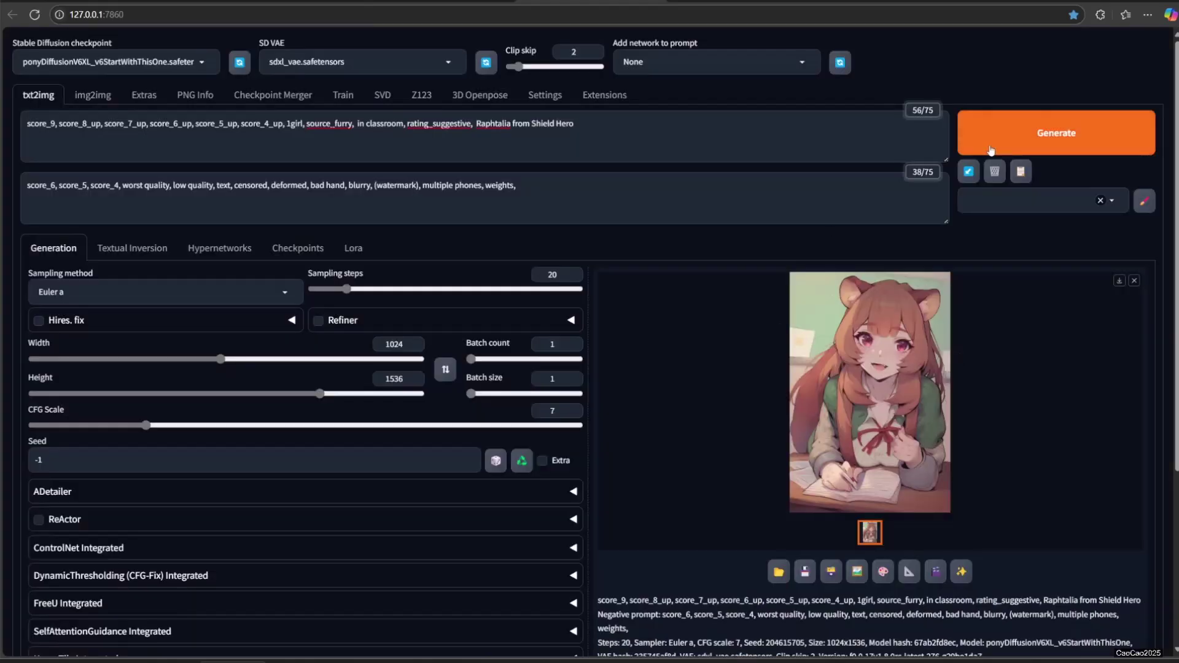
pyautogui.click(1025, 145)
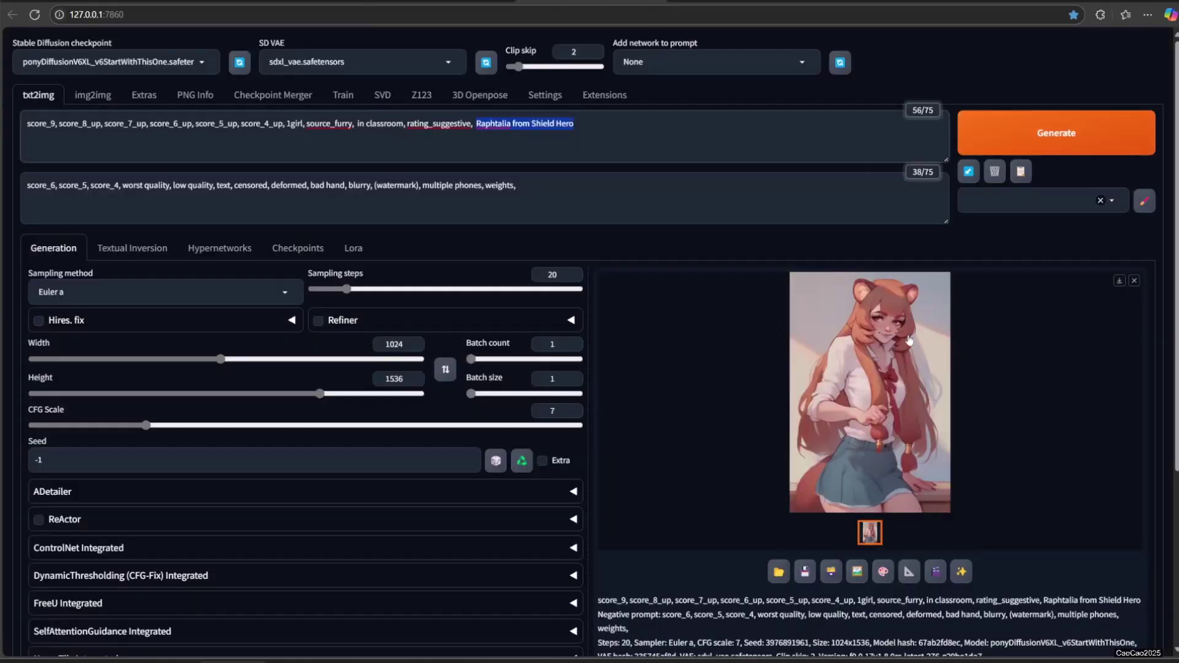
pyautogui.click(939, 338)
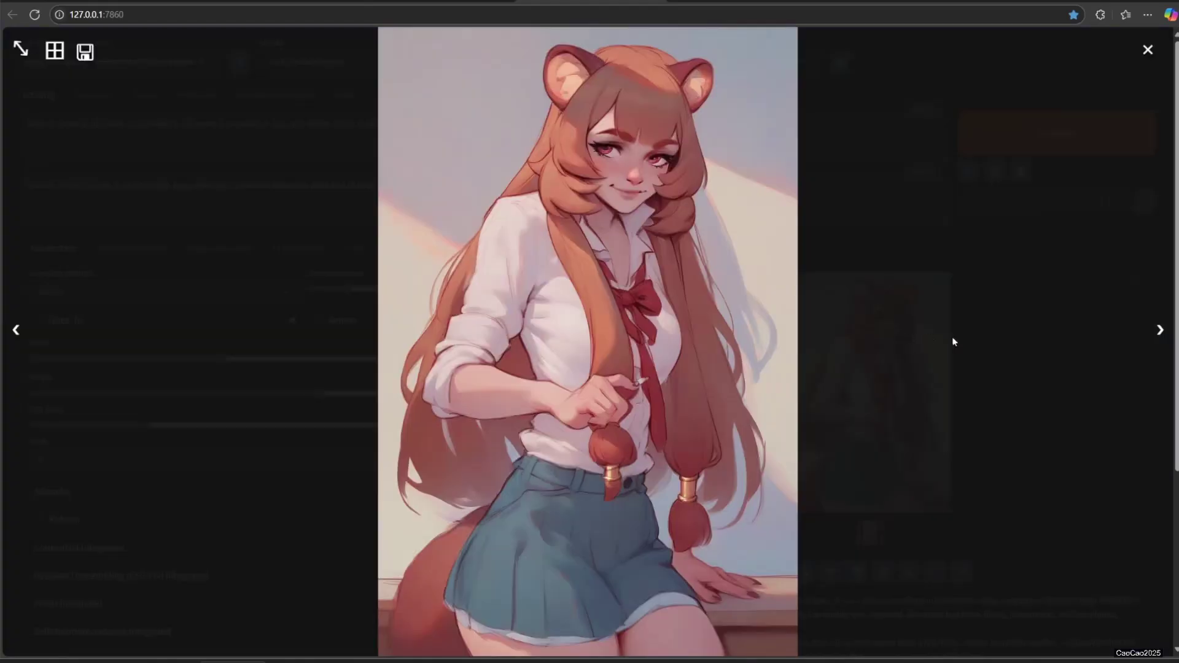
pyautogui.click(980, 349)
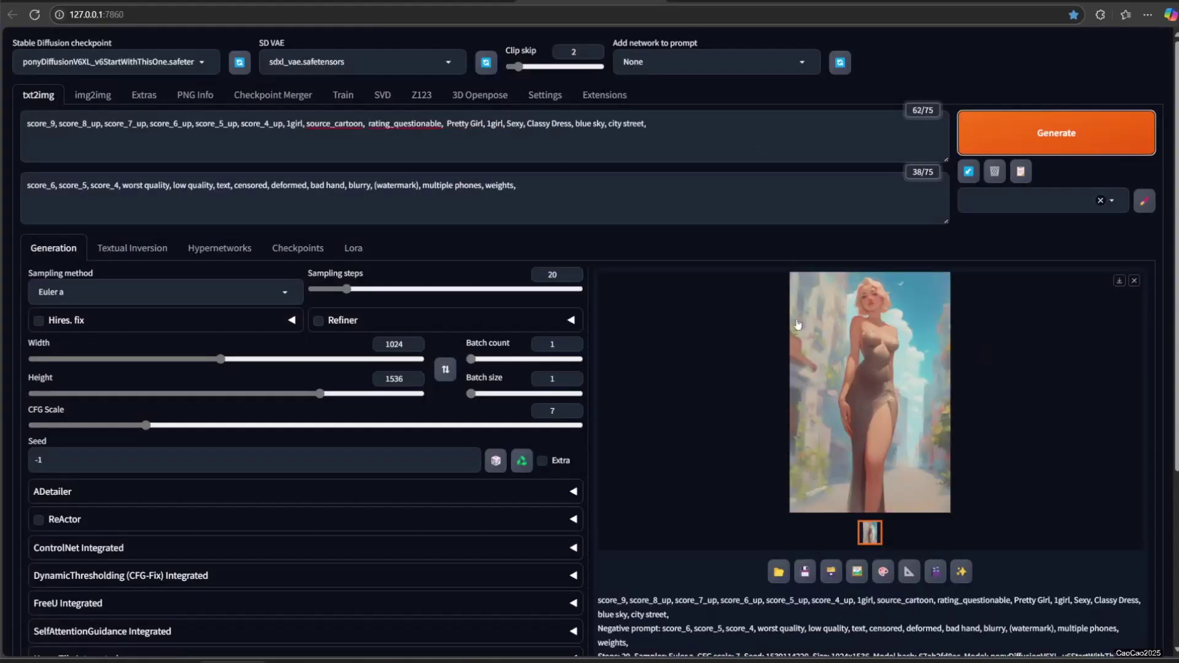
# Step: Generate source_cartoon, rating_questionable images of the girl in work attire on a city street
pyautogui.click(823, 342)
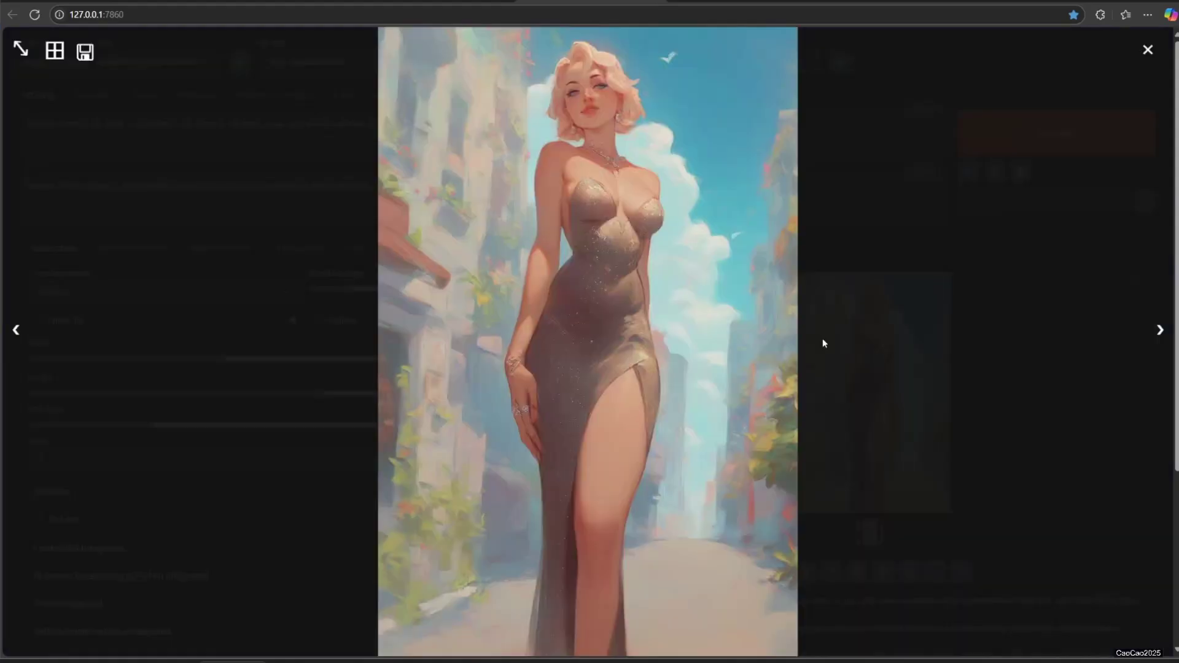
pyautogui.click(938, 393)
pyautogui.click(1056, 132)
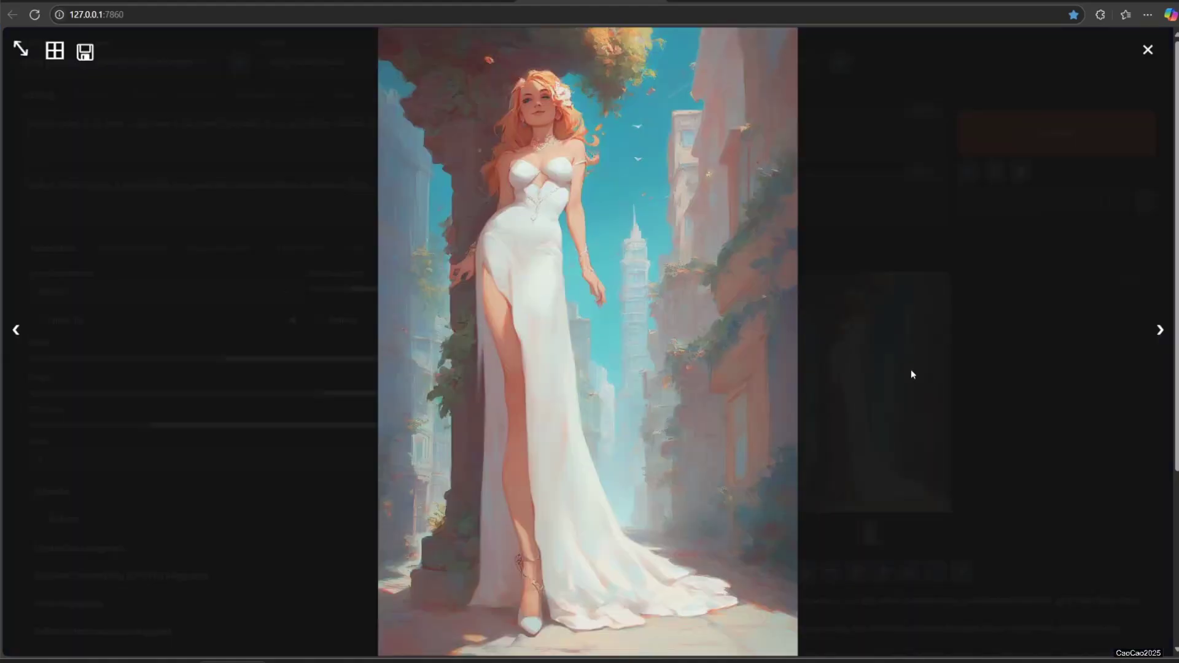
pyautogui.click(911, 369)
pyautogui.click(890, 329)
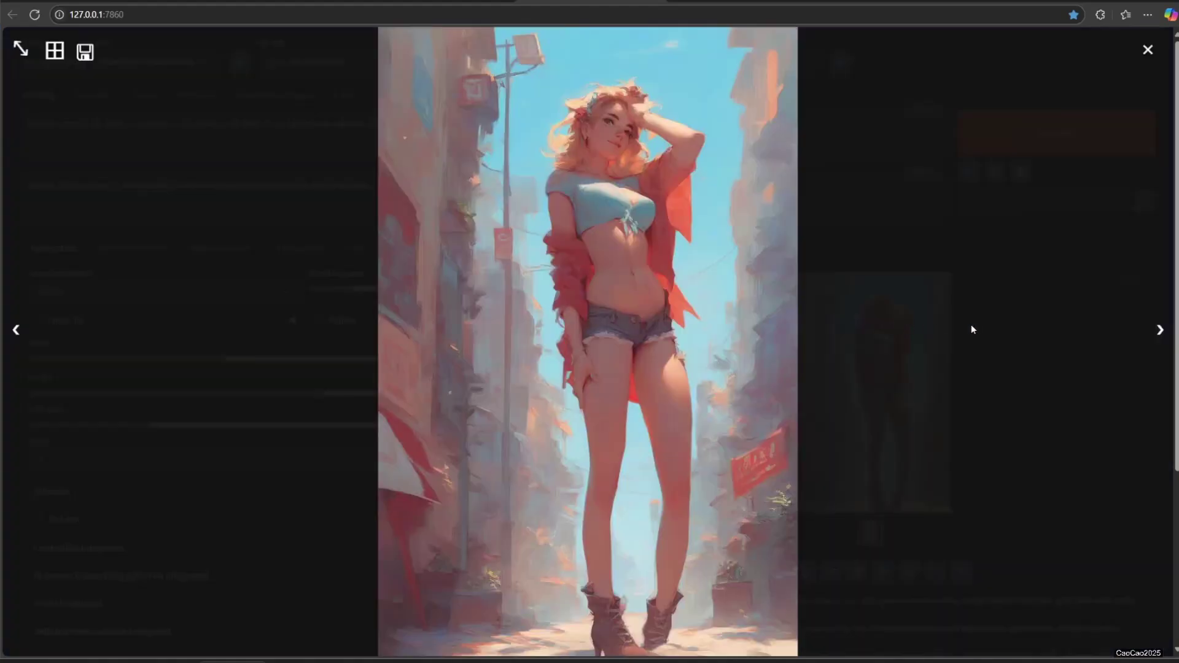
# Step: View the new city-street results full-size, including the Jasmine and Marge Simpson images
pyautogui.click(971, 330)
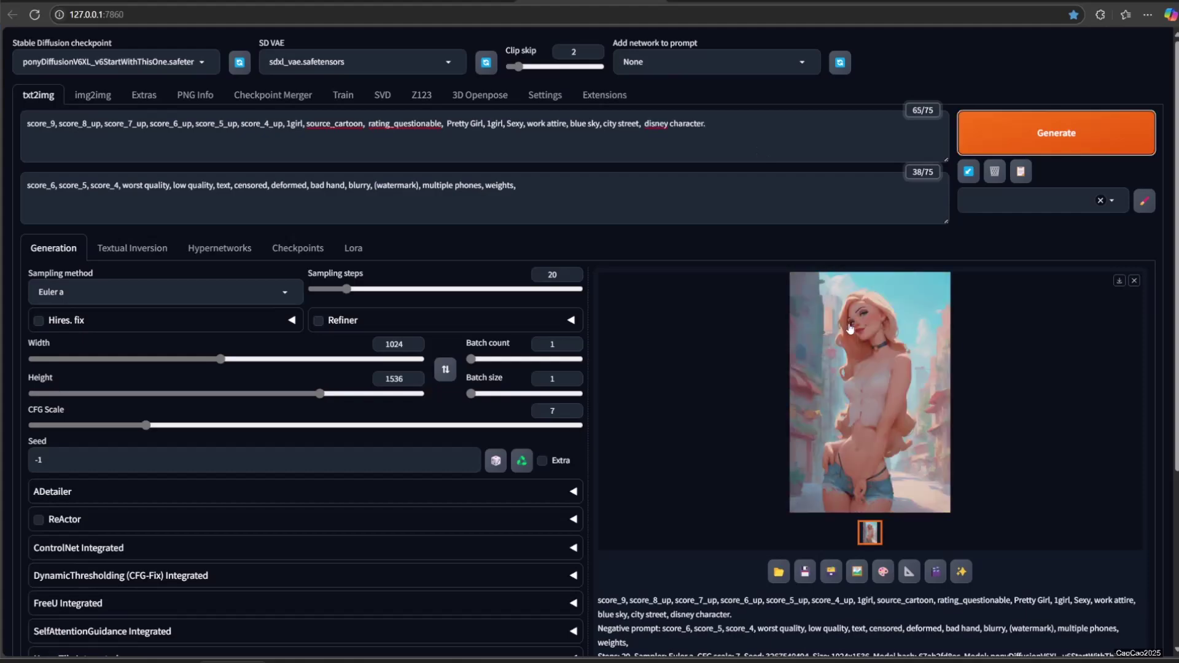
pyautogui.click(939, 399)
pyautogui.click(1004, 398)
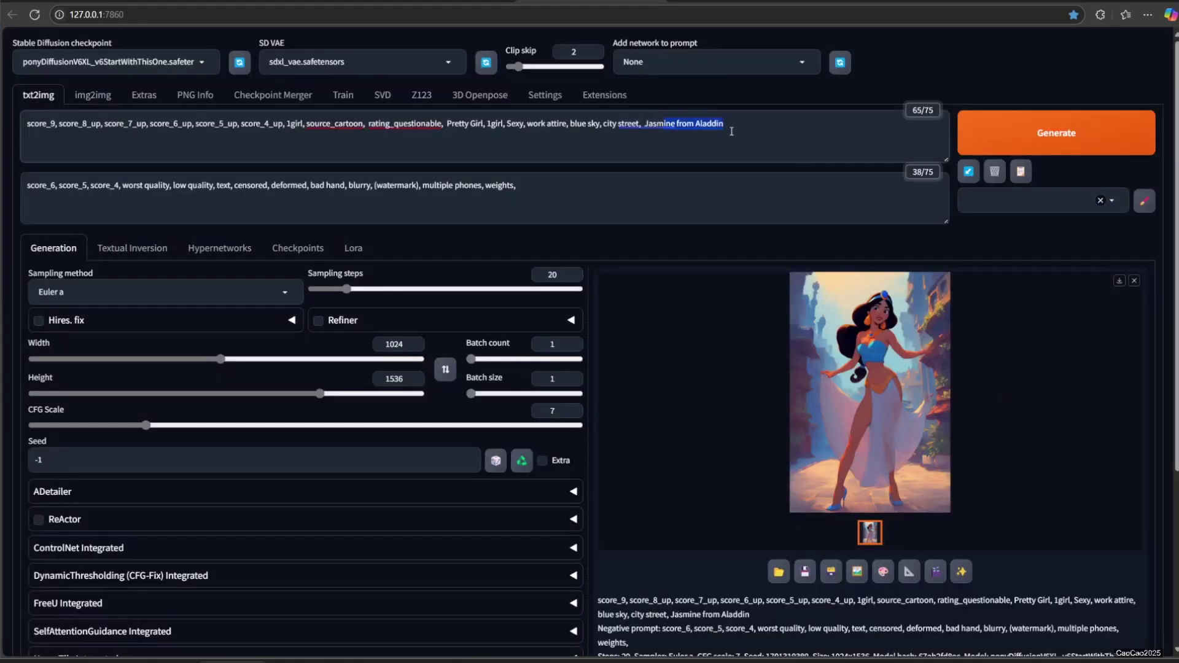
pyautogui.click(941, 383)
pyautogui.click(940, 383)
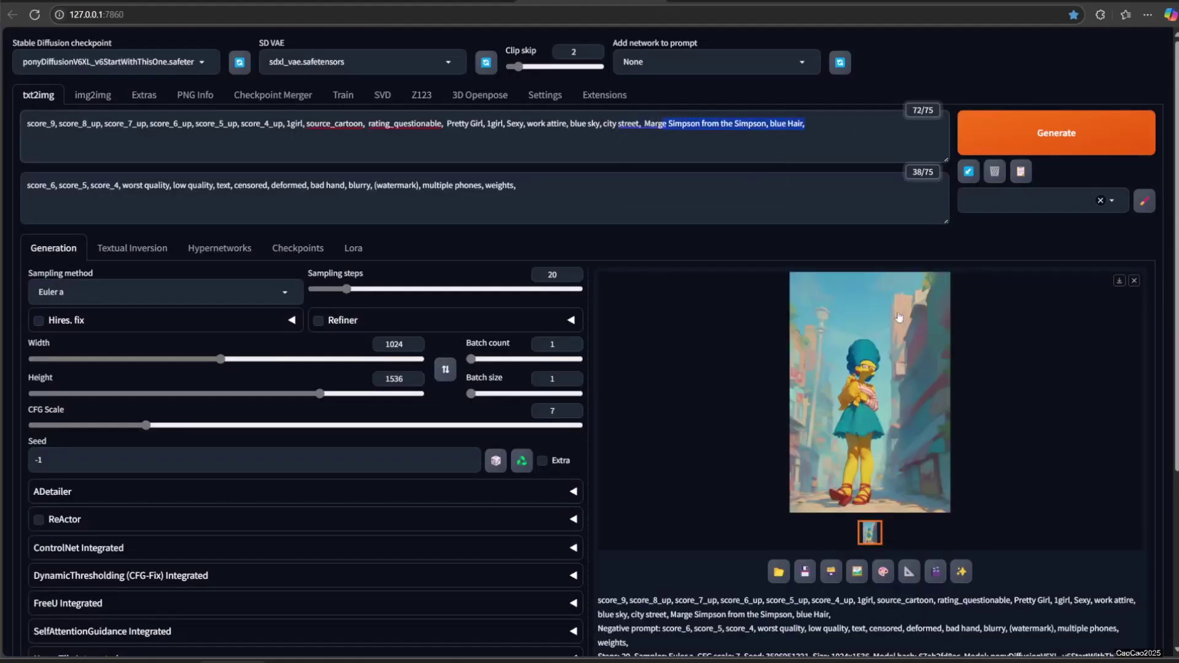
pyautogui.click(916, 361)
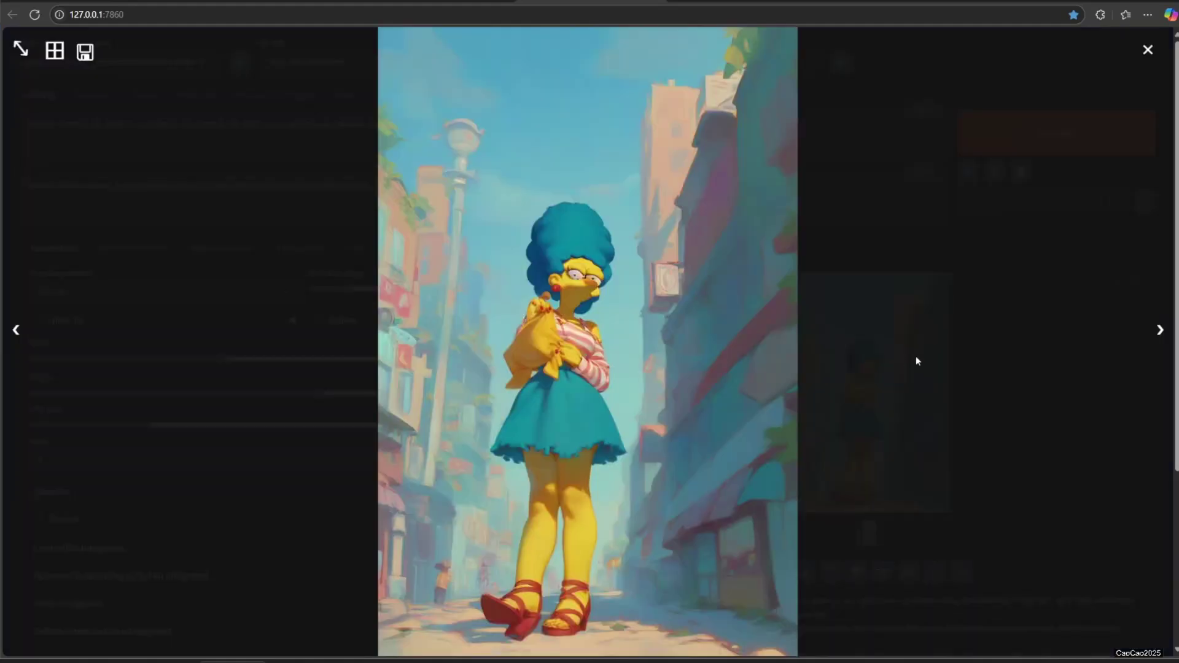
pyautogui.click(964, 361)
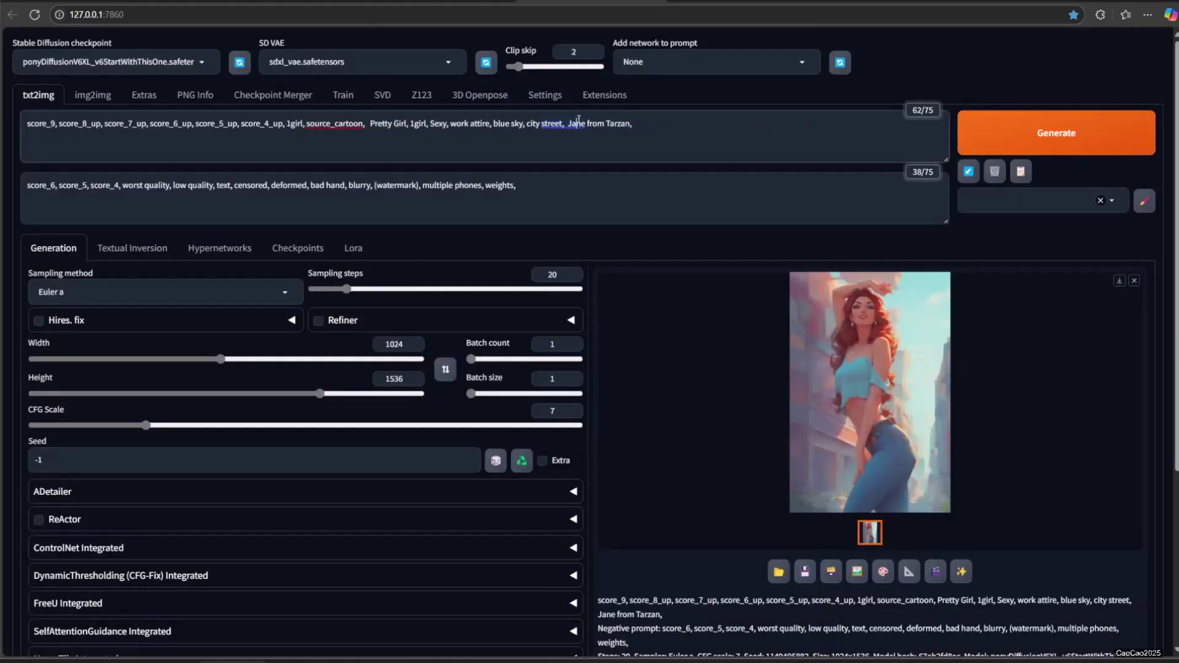
# Step: View the Jane from Tarzan, Moana, blonde, white-haired and flower-background images full-size
pyautogui.click(877, 380)
pyautogui.click(963, 408)
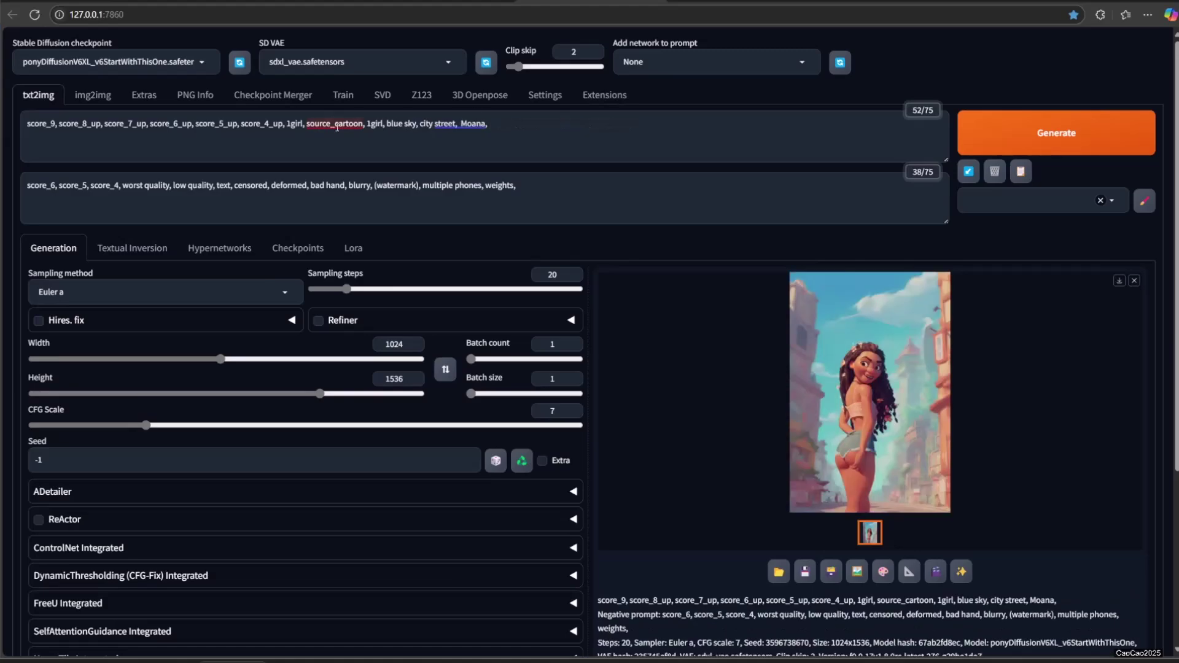
pyautogui.click(834, 358)
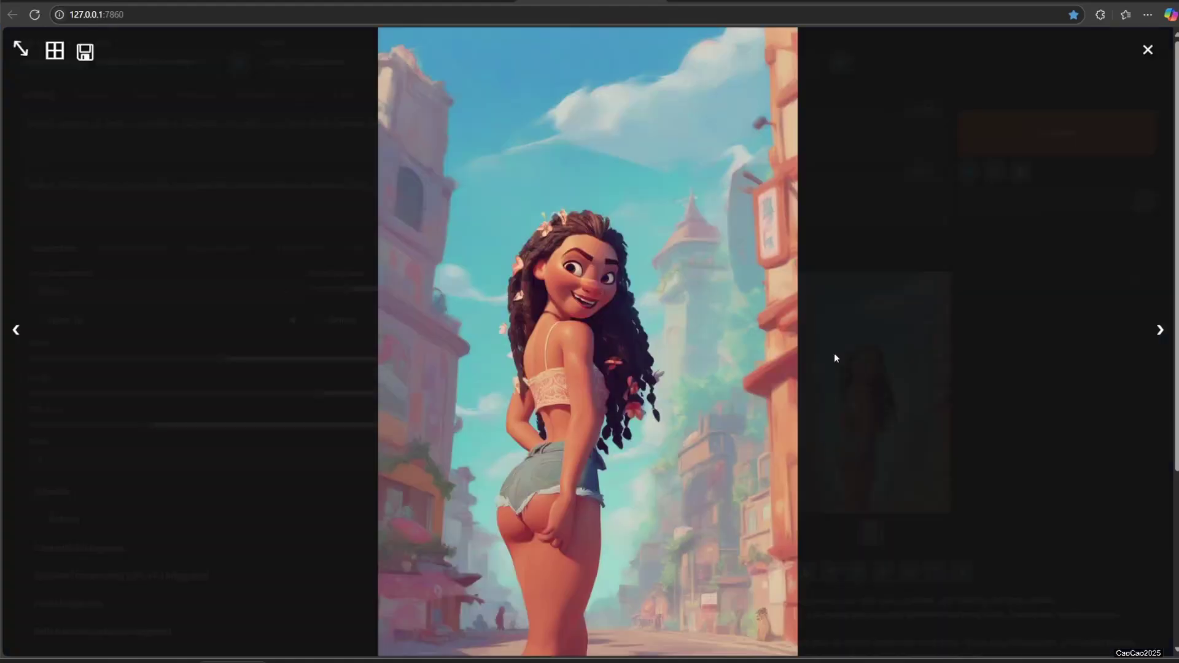
pyautogui.click(959, 350)
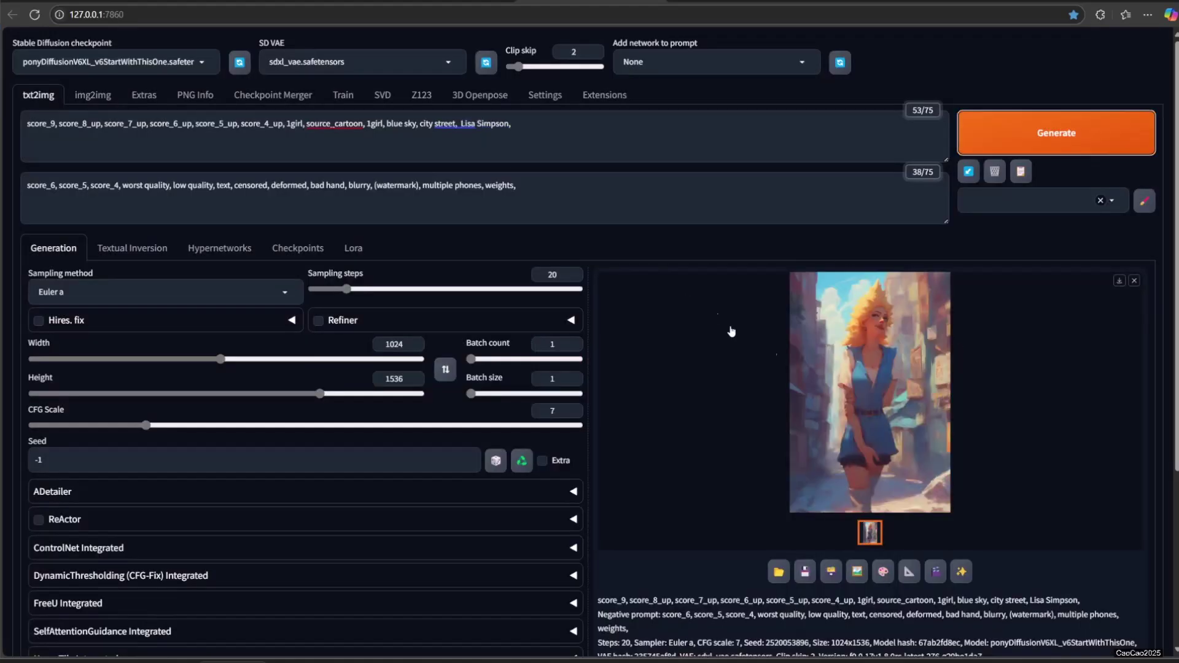
pyautogui.click(878, 381)
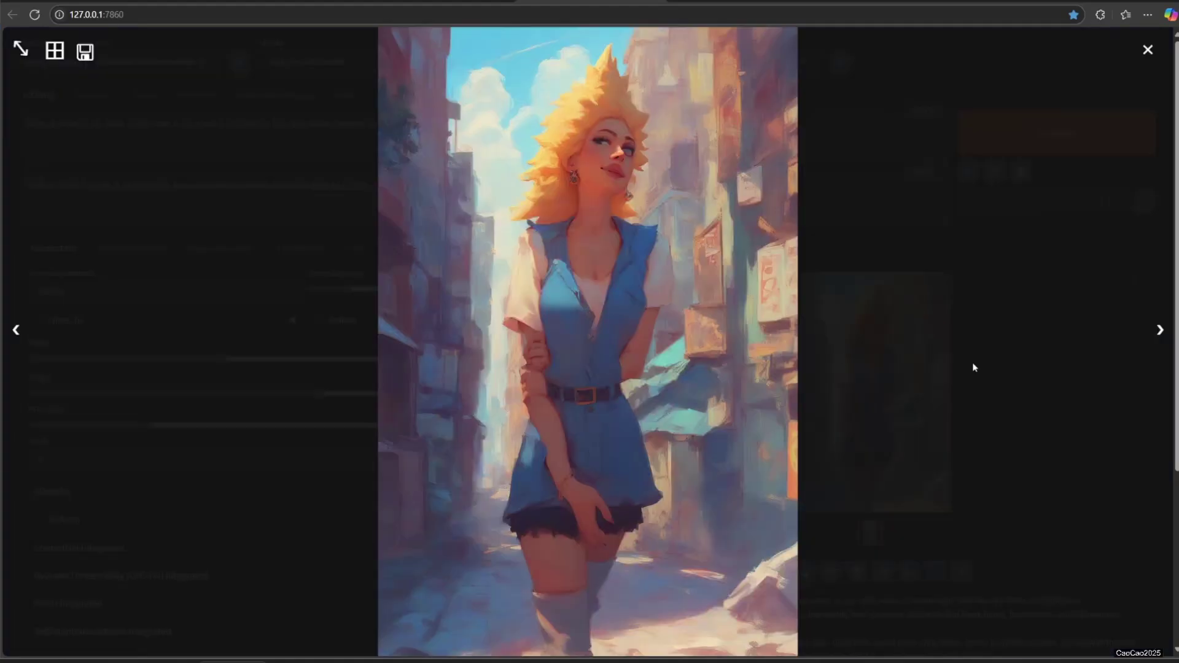
pyautogui.click(972, 367)
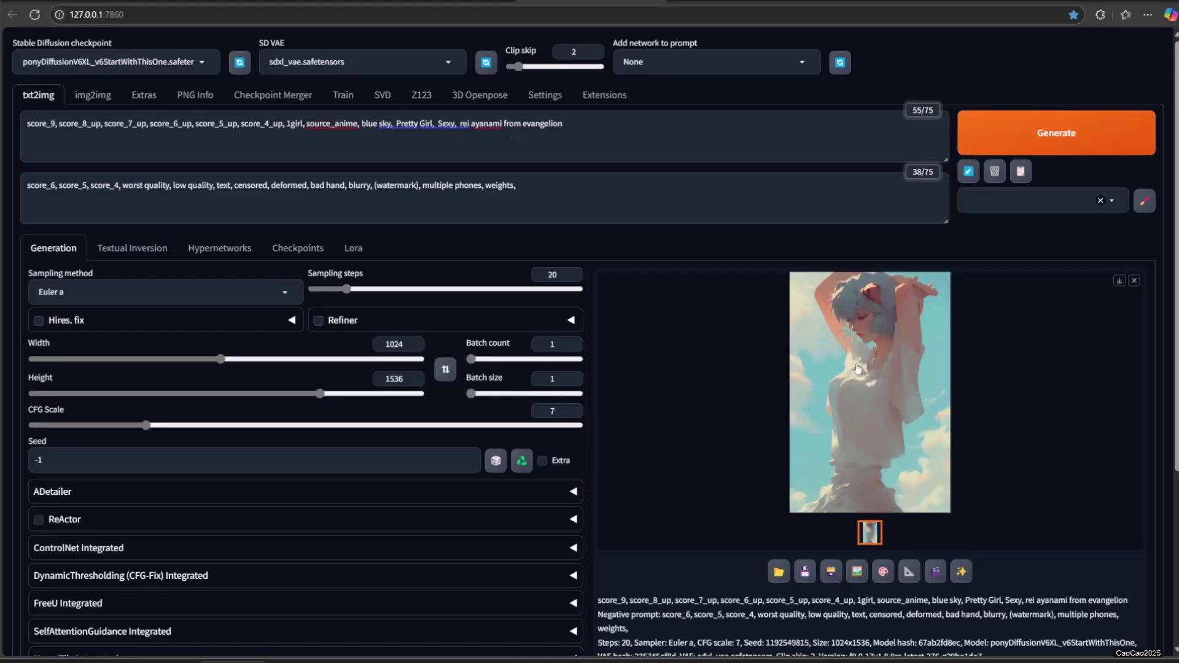
pyautogui.click(892, 384)
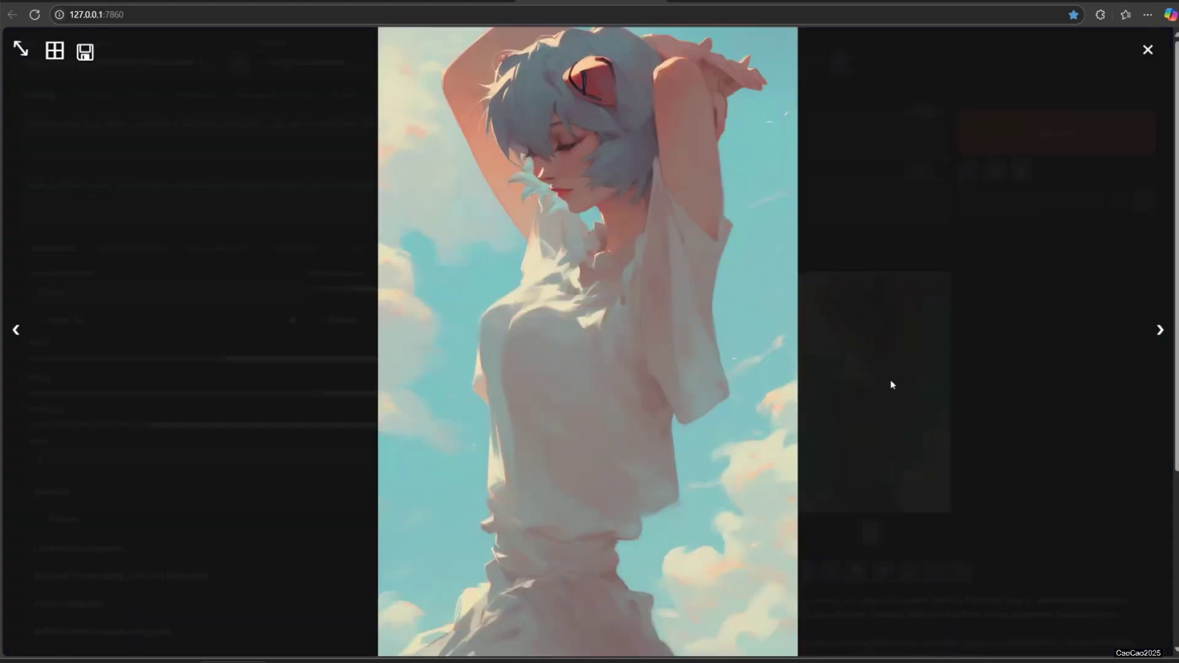
pyautogui.click(892, 384)
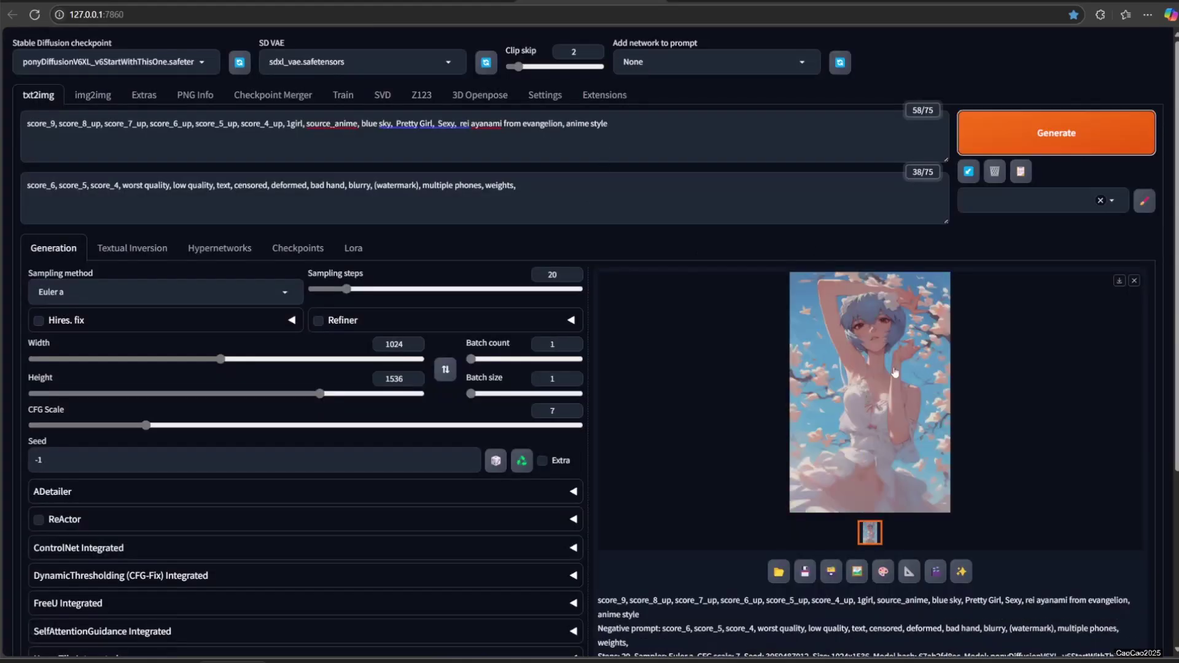
pyautogui.click(896, 373)
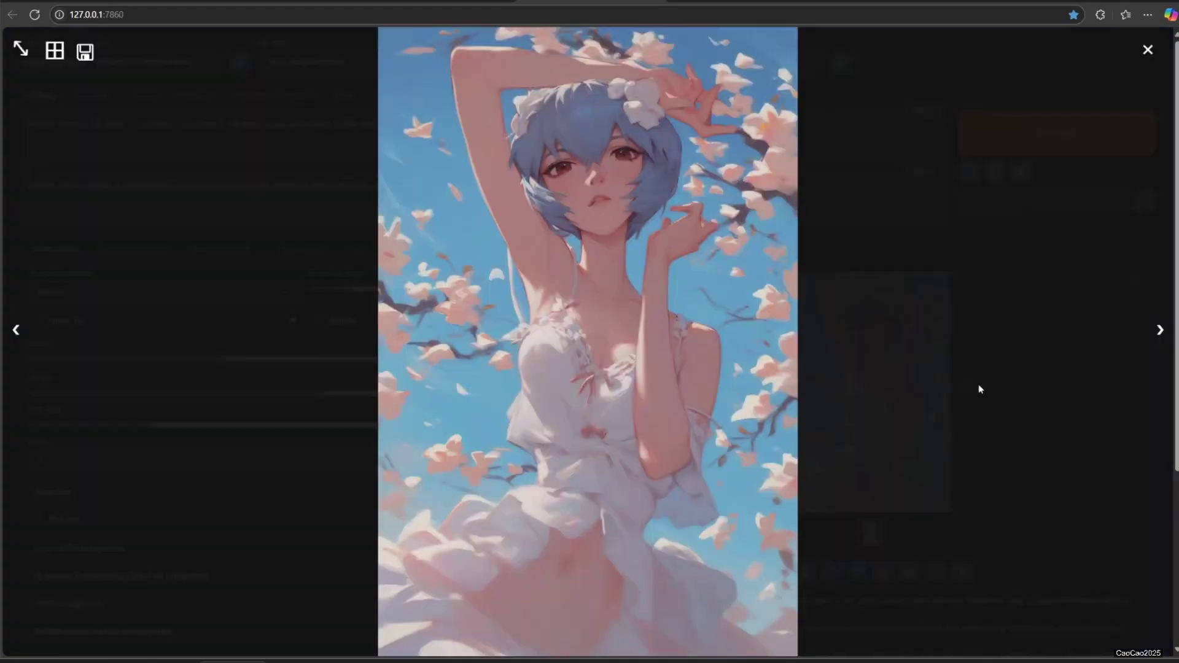
pyautogui.click(999, 356)
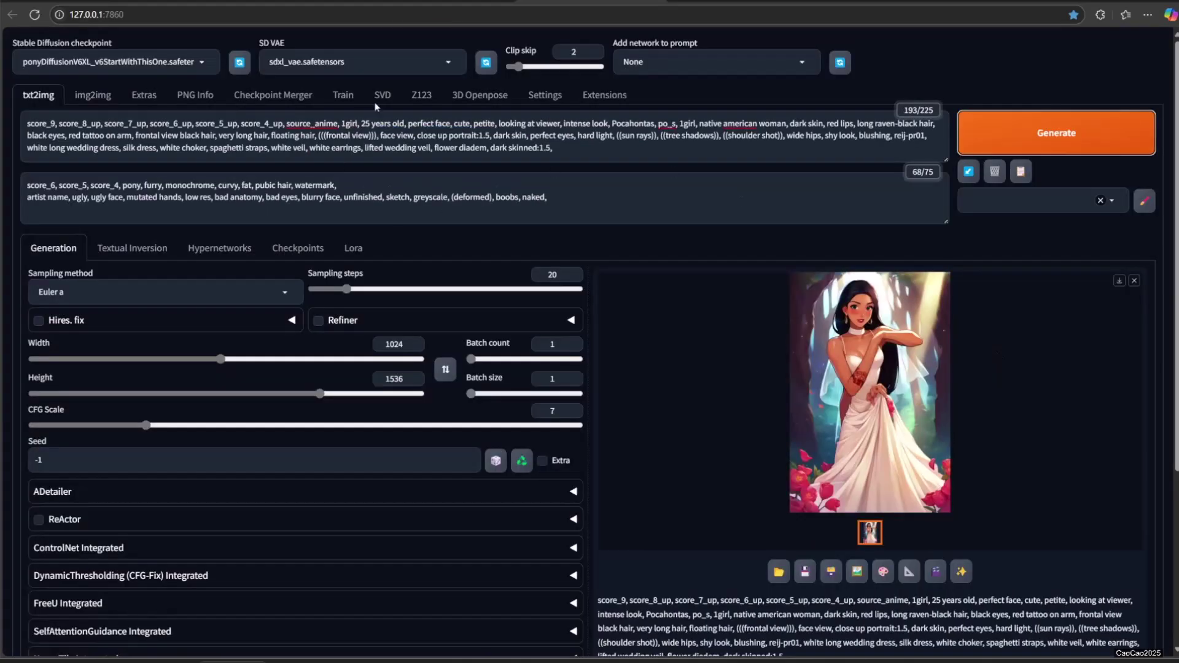
# Step: Regenerate the dark-haired girl prompt and view the veiled, elf office-girl and blonde images
pyautogui.click(812, 337)
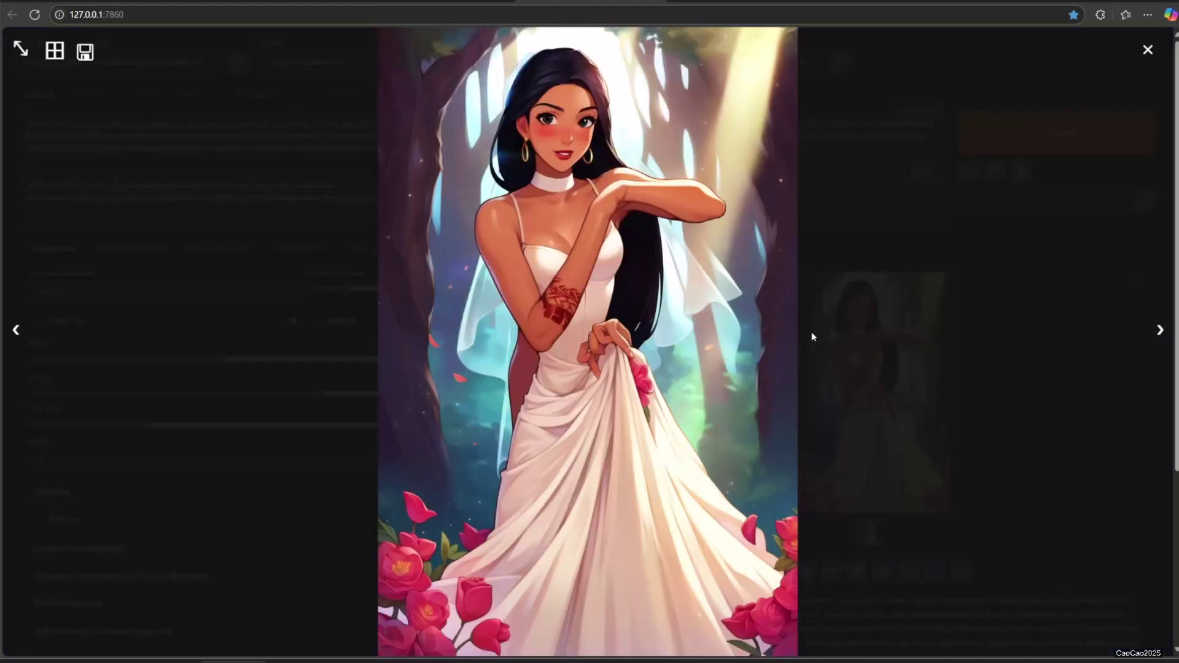
pyautogui.click(939, 363)
pyautogui.click(1038, 135)
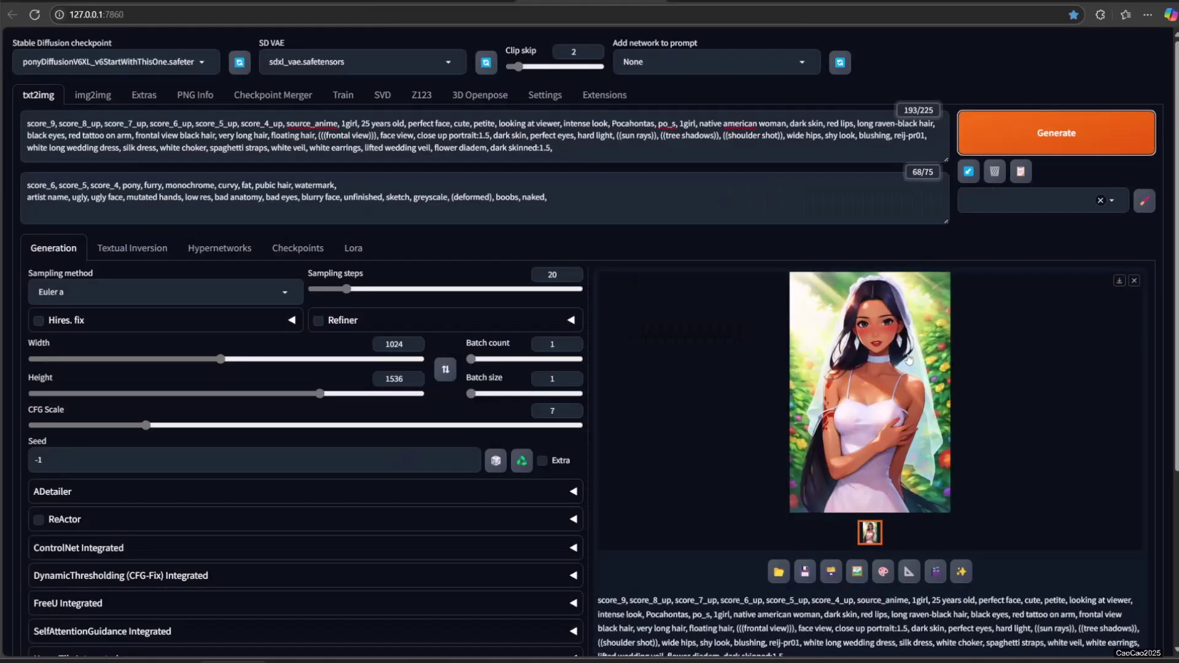
pyautogui.click(908, 359)
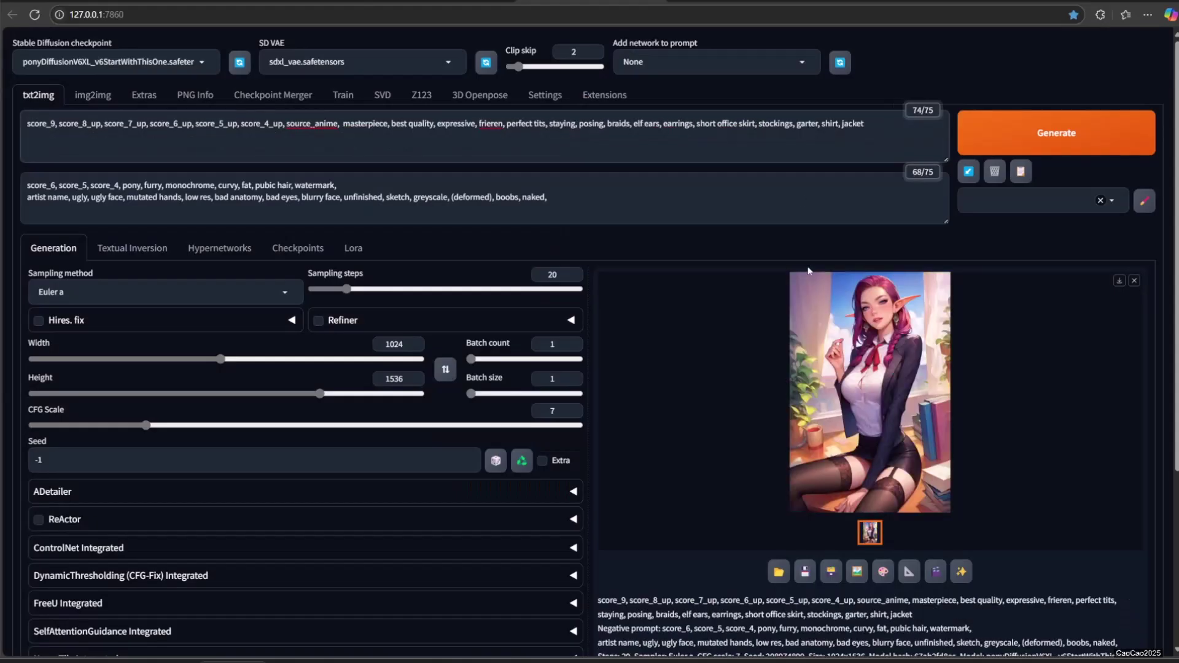
pyautogui.click(908, 360)
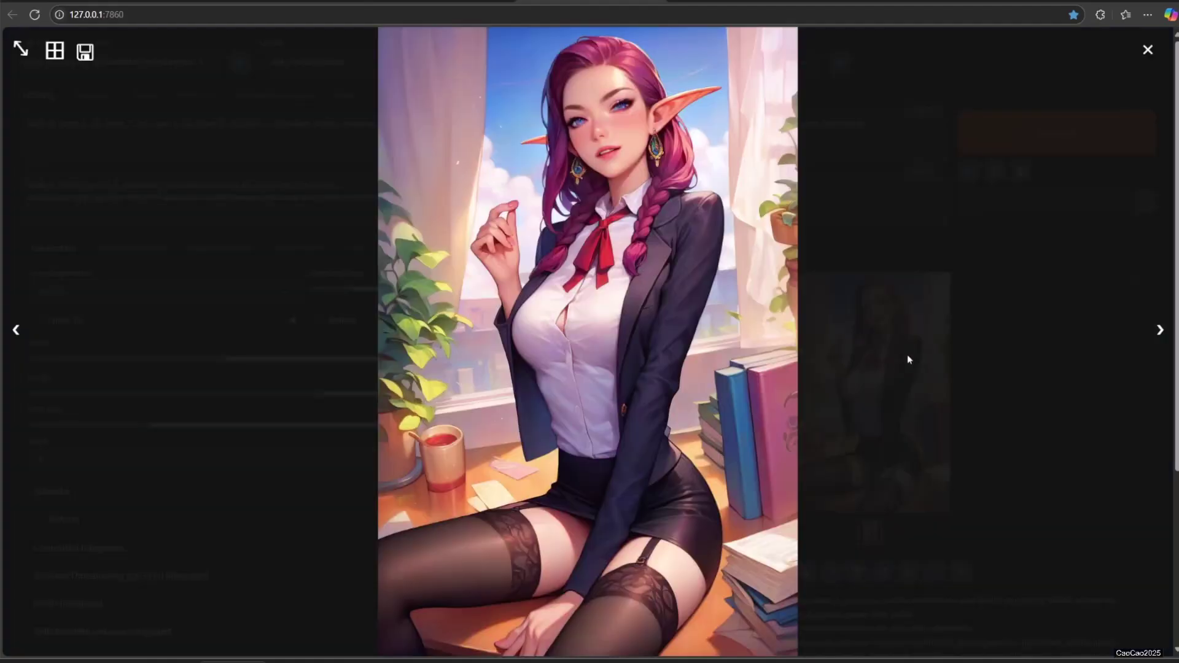
pyautogui.click(950, 309)
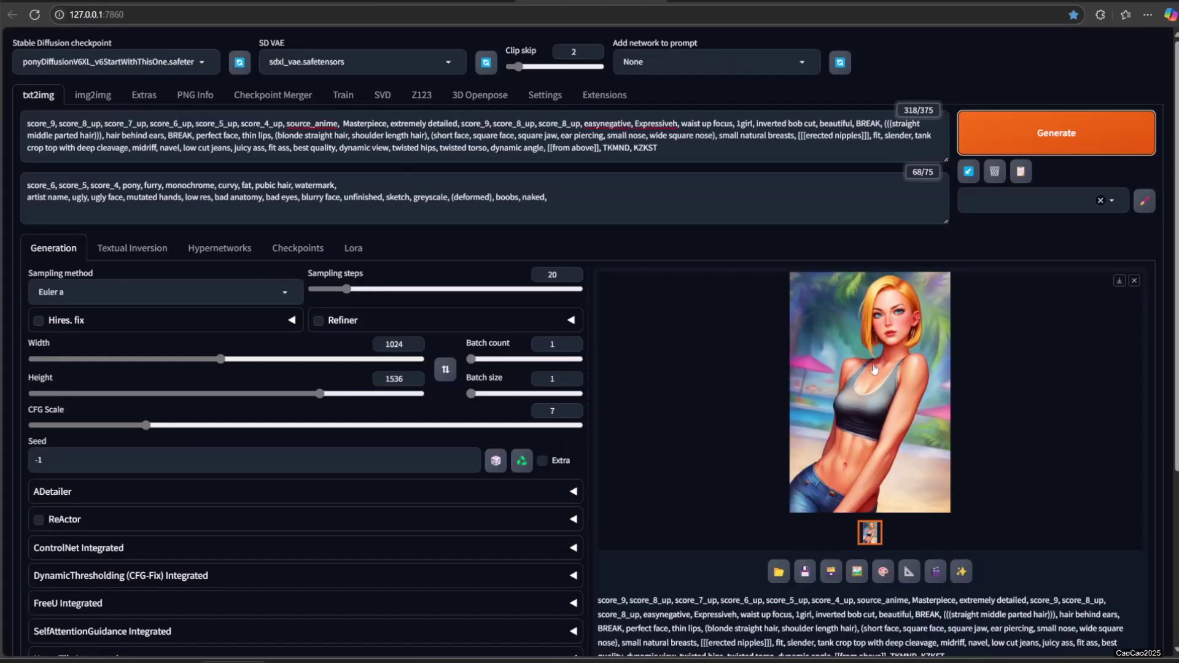
pyautogui.click(935, 375)
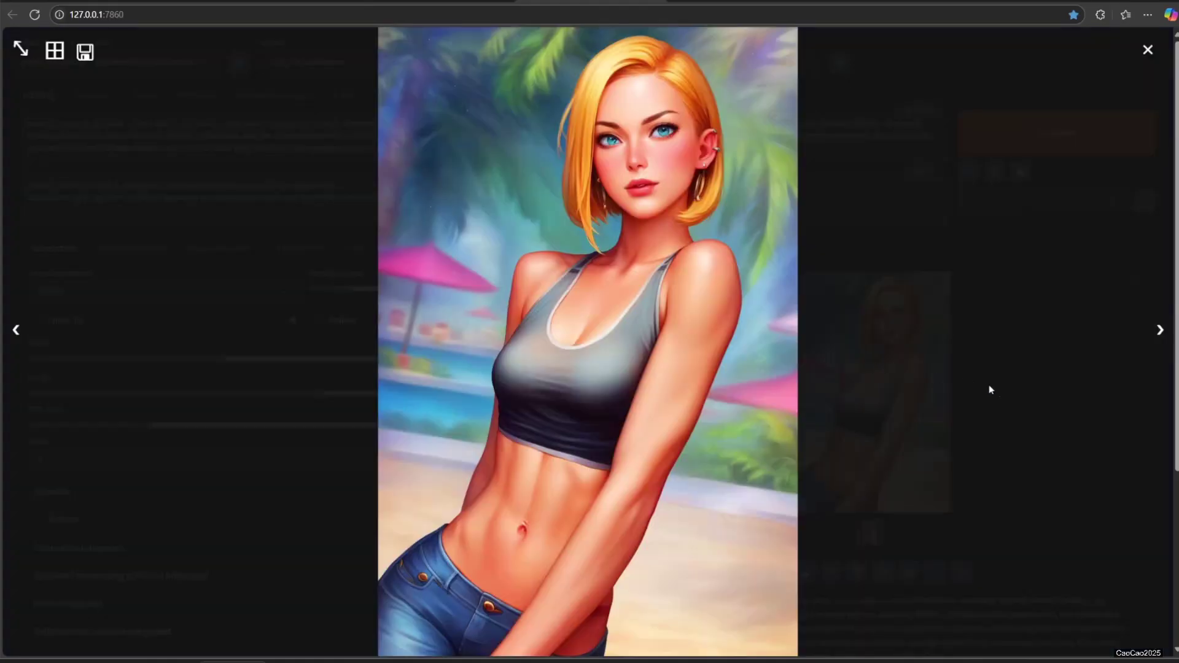
pyautogui.click(988, 384)
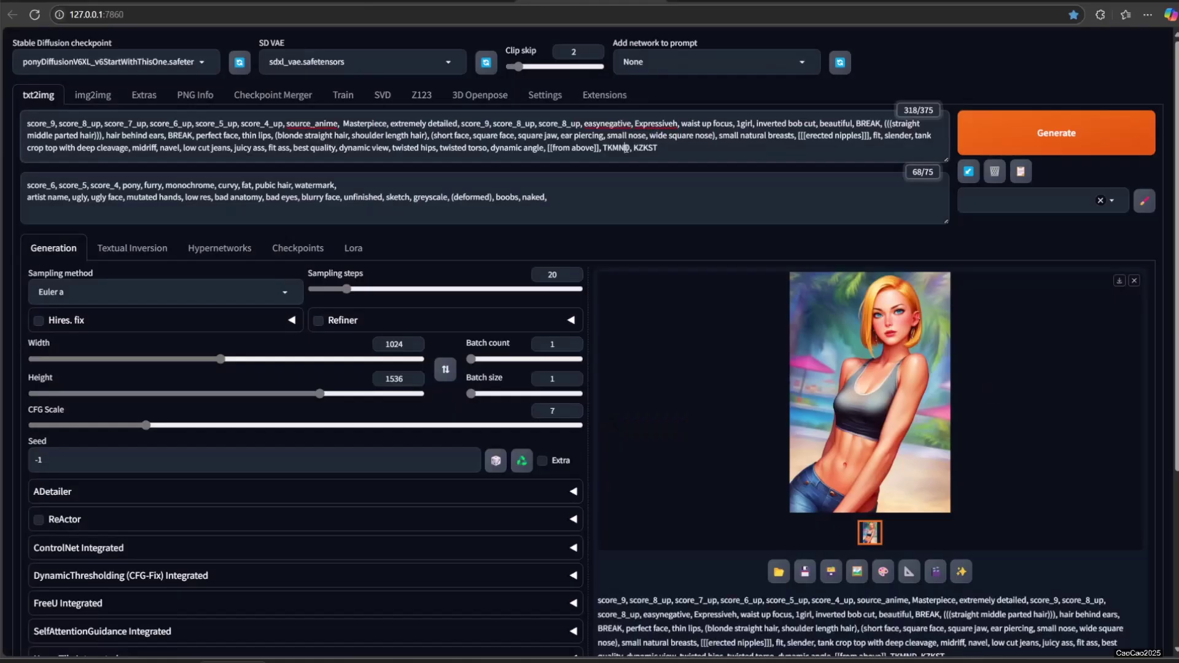
# Step: Generate from the blue-skinned girl prompt and view the maid, blue girl and Hinata images
pyautogui.click(1013, 138)
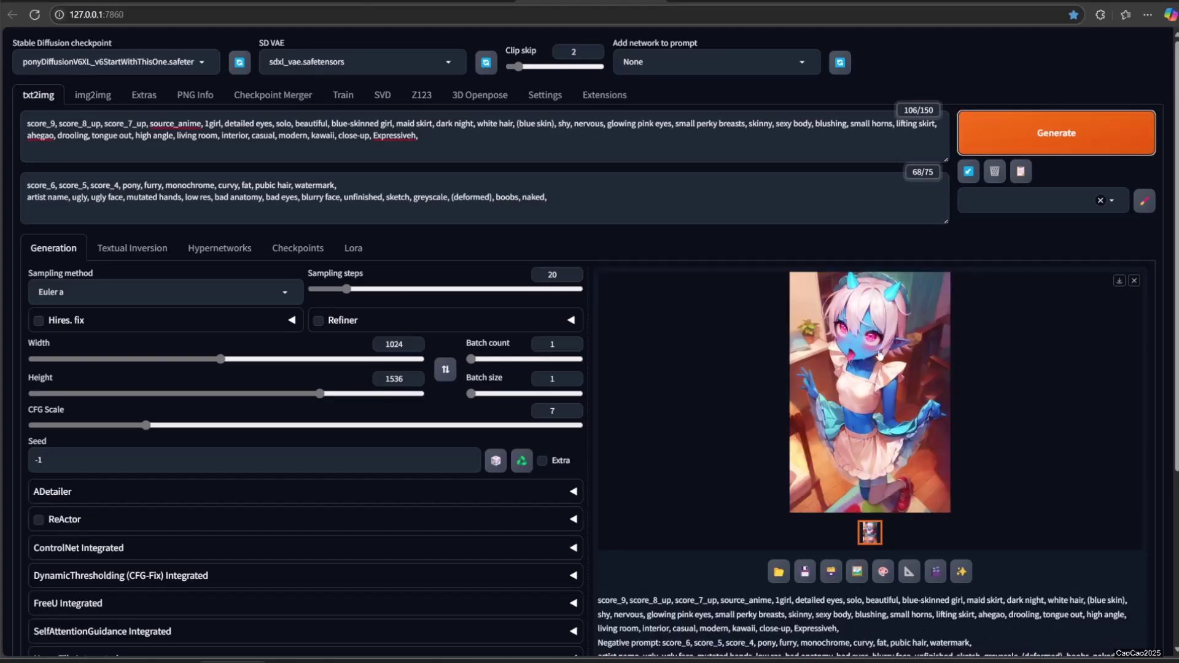
pyautogui.click(991, 352)
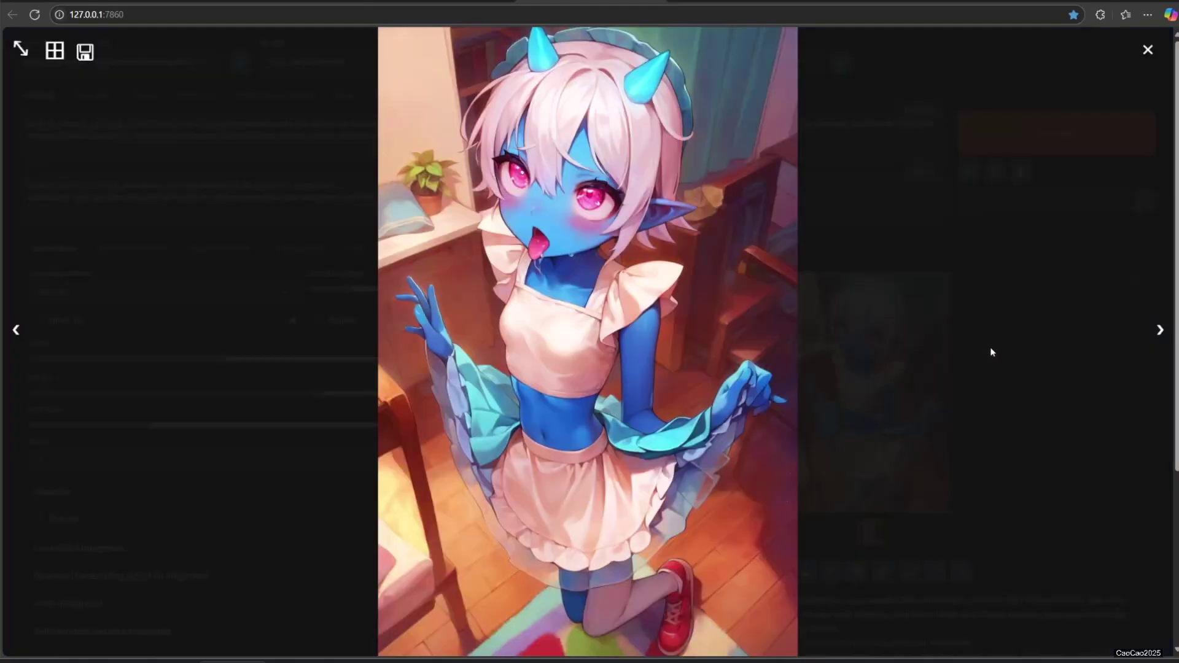
pyautogui.click(991, 352)
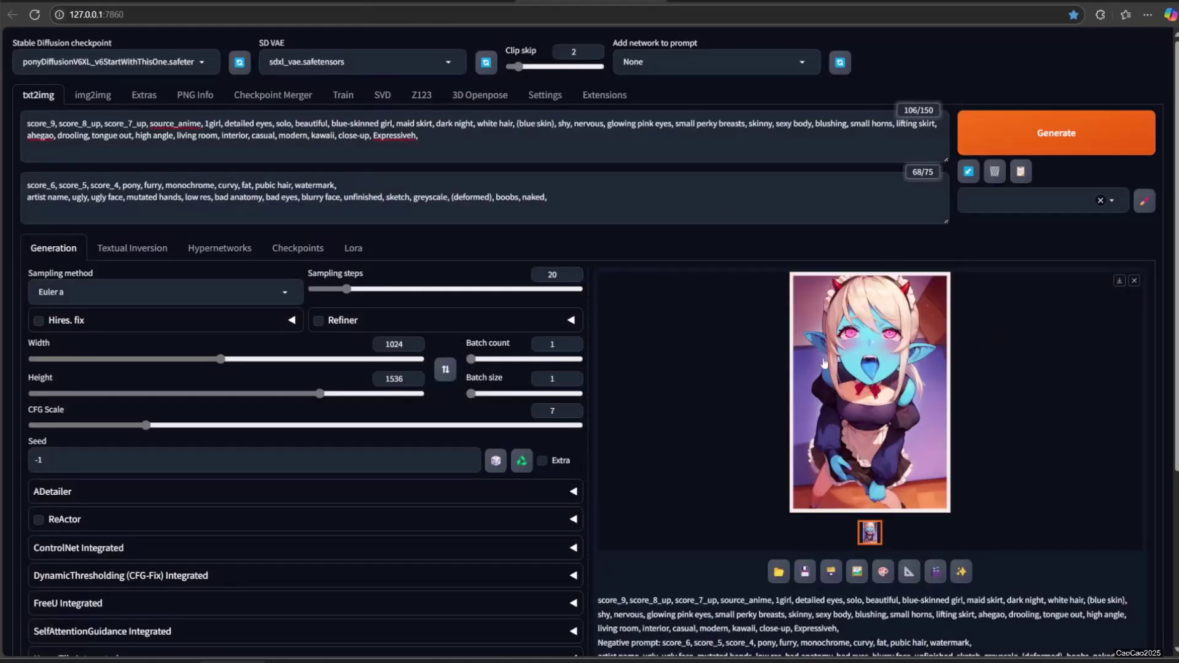
pyautogui.click(948, 312)
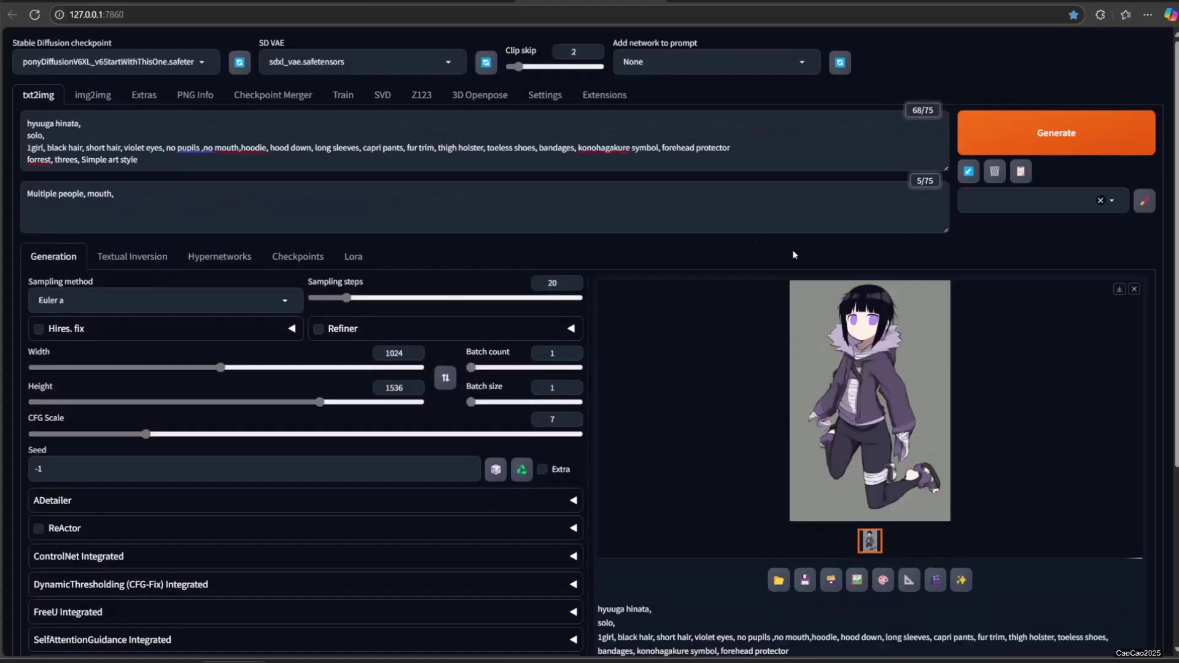
pyautogui.click(869, 377)
pyautogui.click(895, 408)
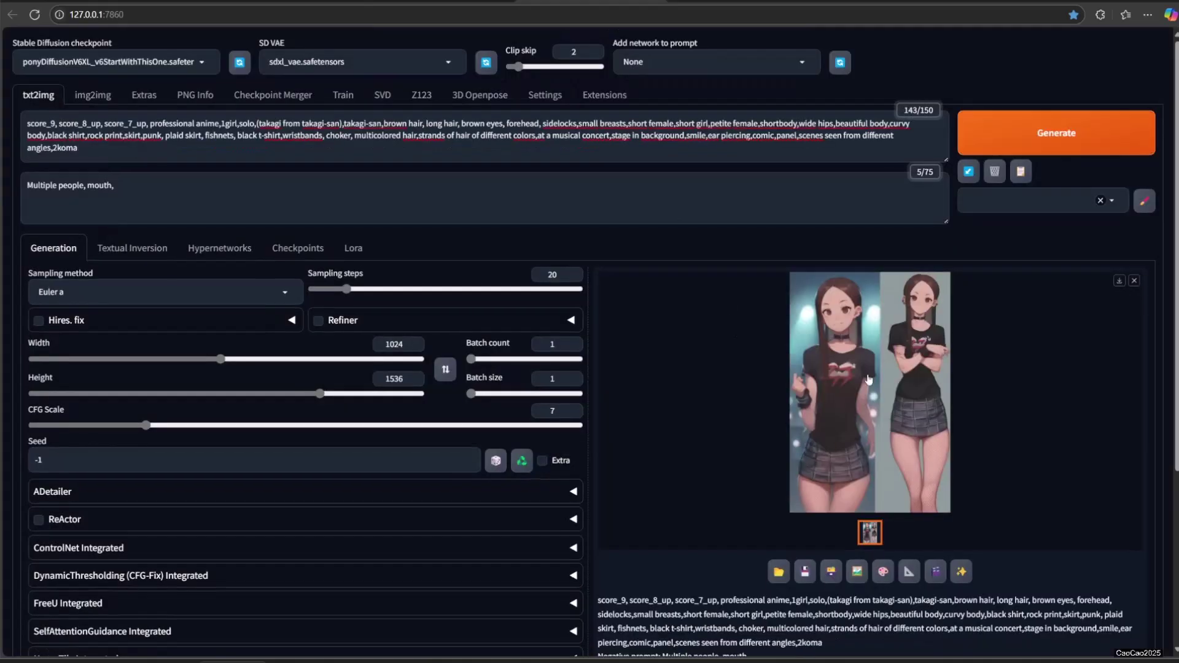
# Step: View the two-girl, elf and Princess Daisy images, then scroll to the generation info
pyautogui.click(991, 380)
pyautogui.click(991, 379)
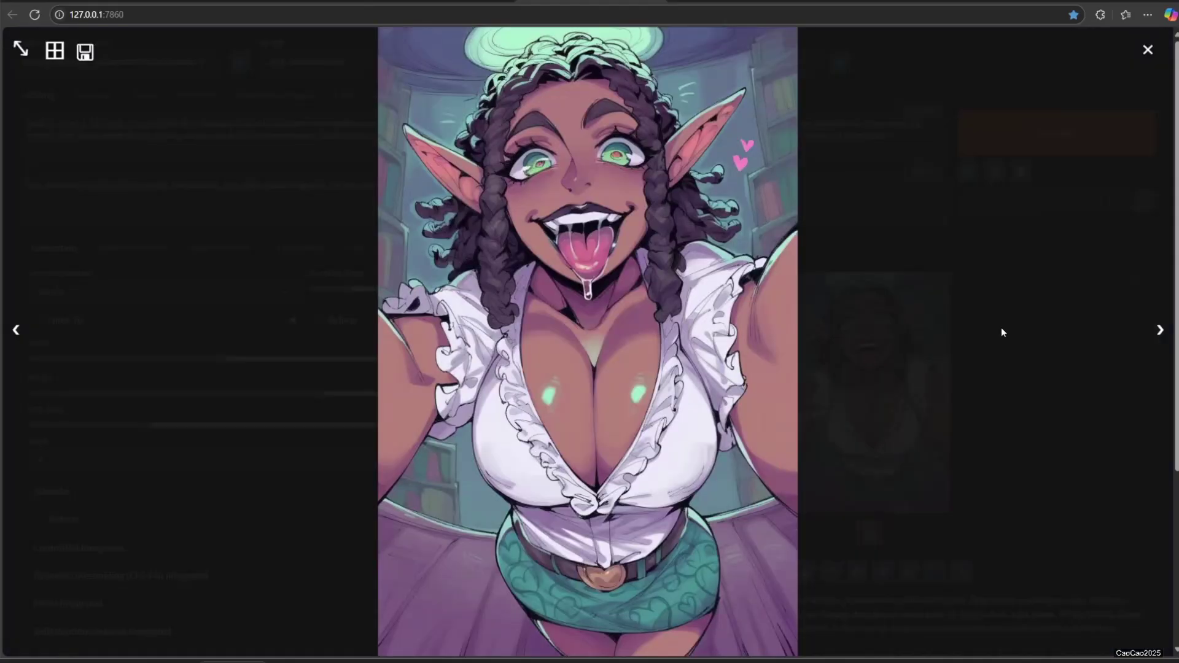
pyautogui.click(1001, 327)
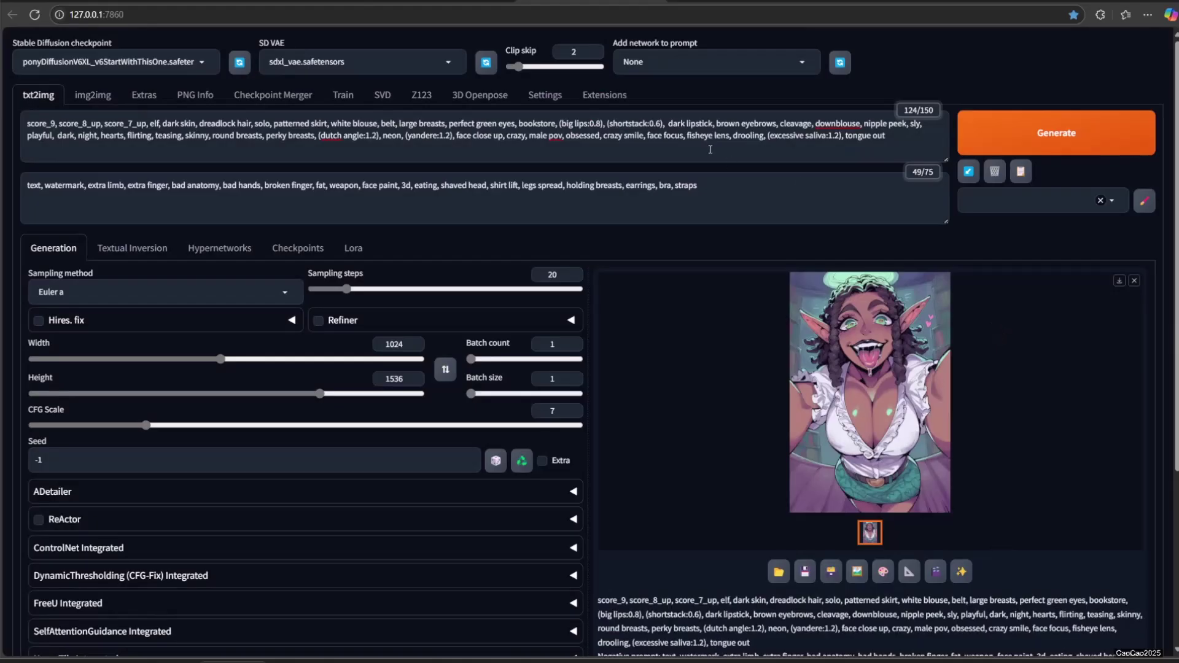
pyautogui.click(910, 416)
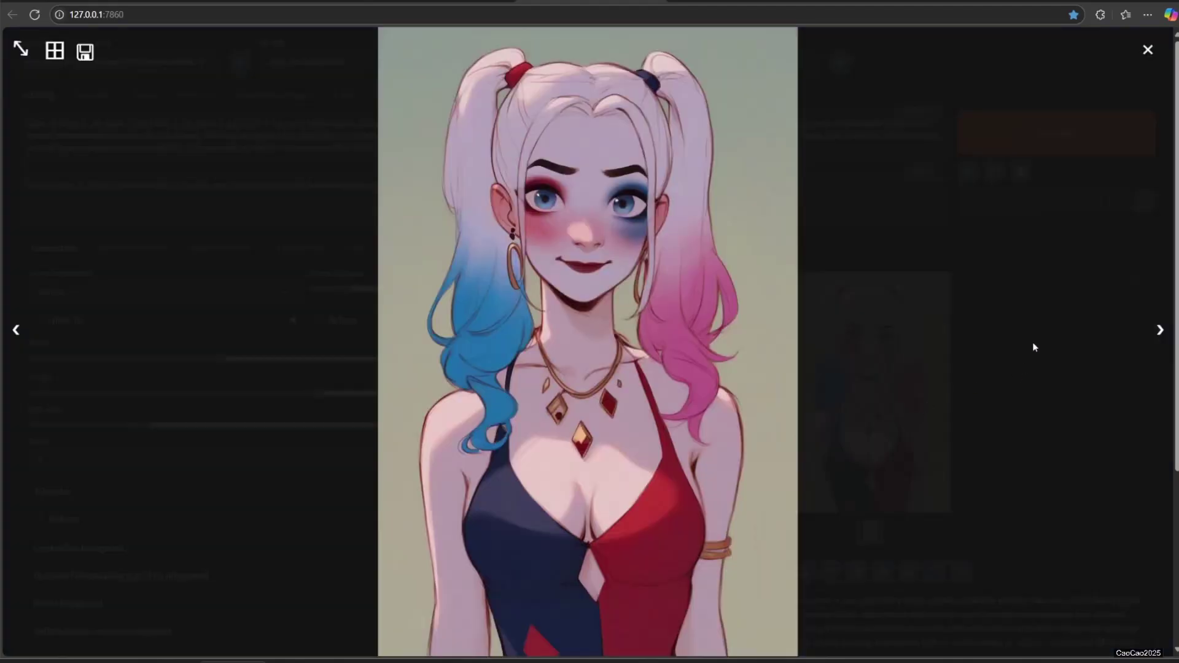
pyautogui.click(1034, 347)
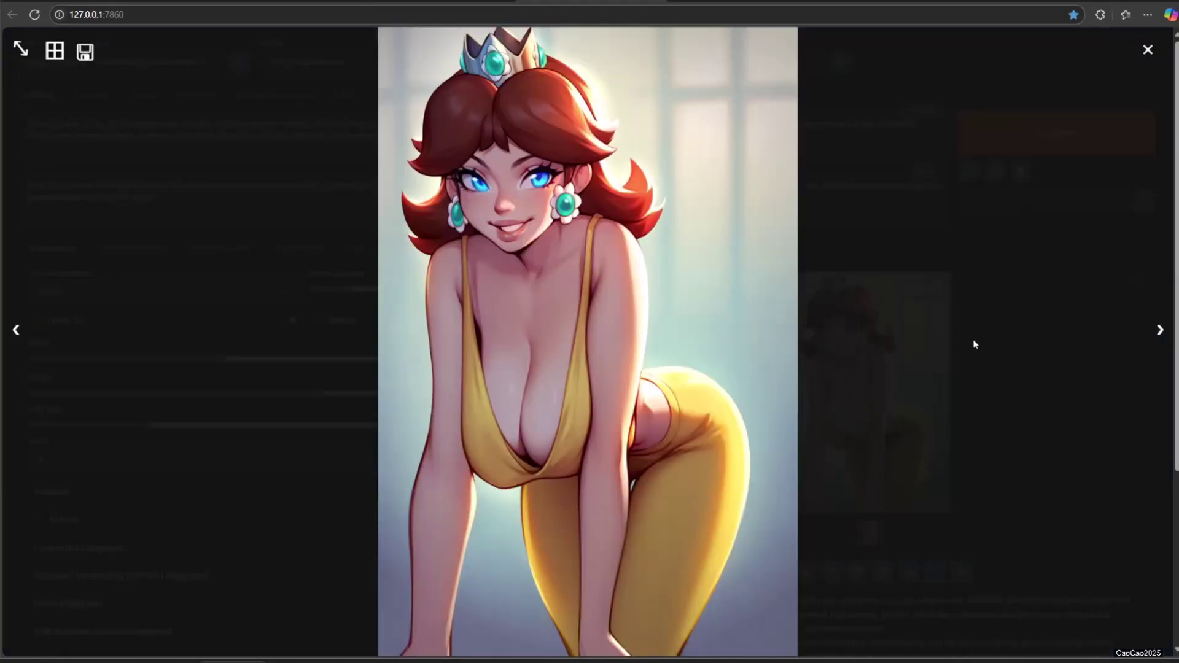
pyautogui.click(972, 339)
pyautogui.scroll(-4, 518, 428)
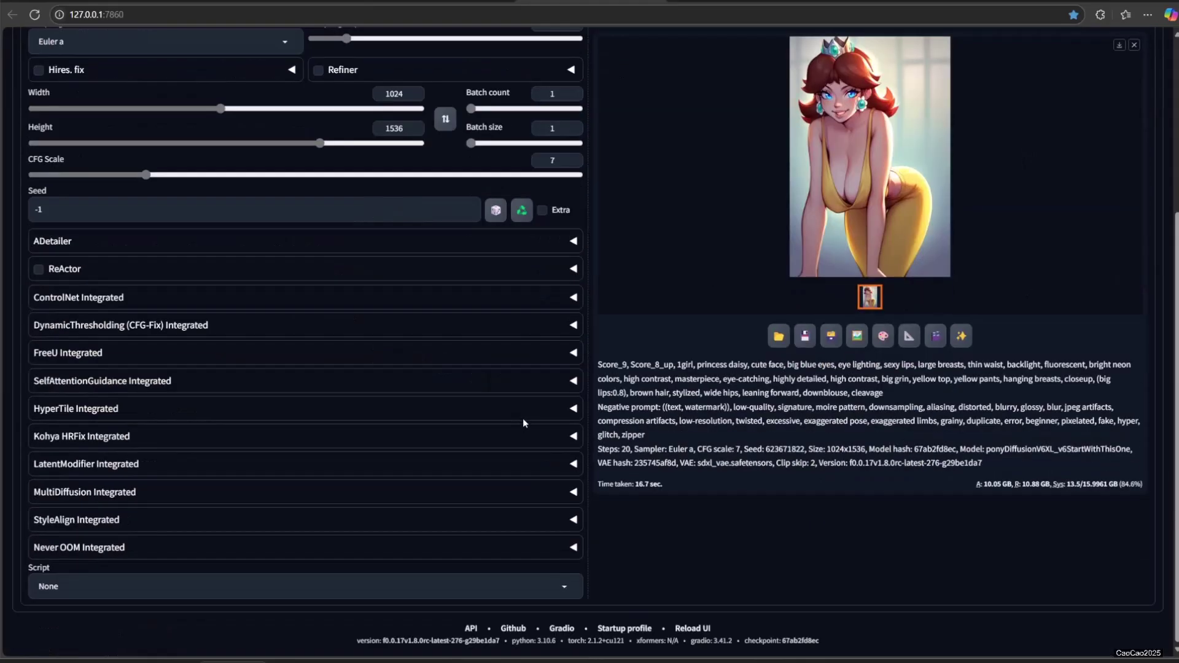